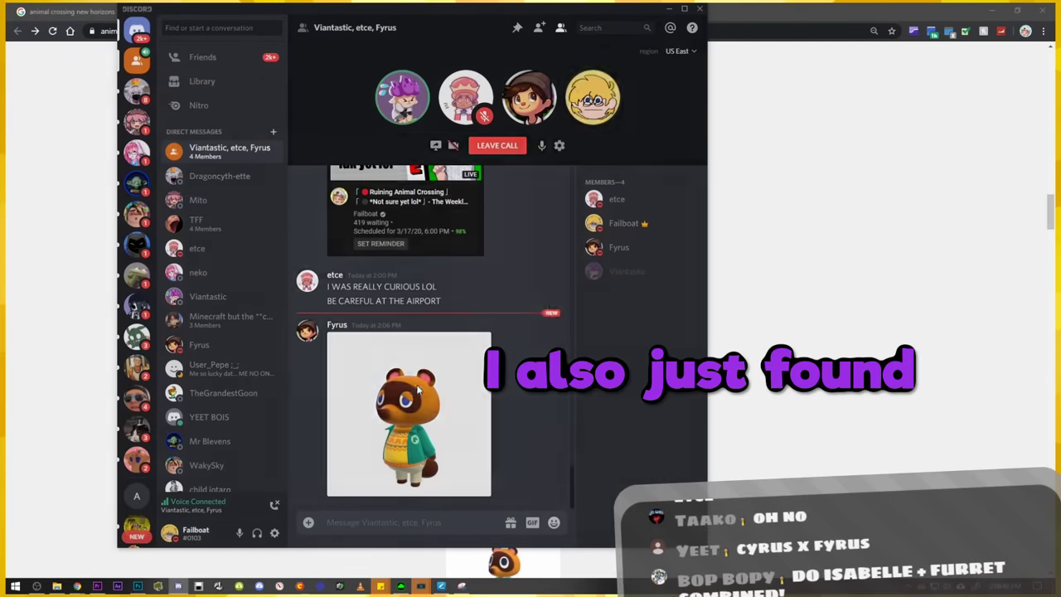
Enlarge the Tom Nook picture posted in the Discord group chat.
click(408, 406)
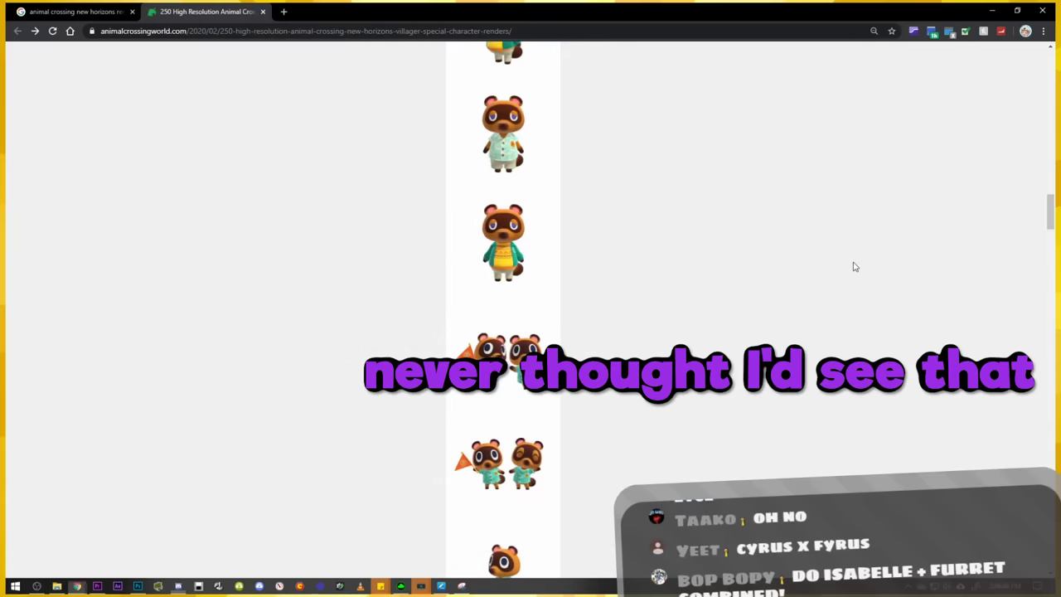
scroll(805, 337, down, 3)
scroll(808, 339, down, 3)
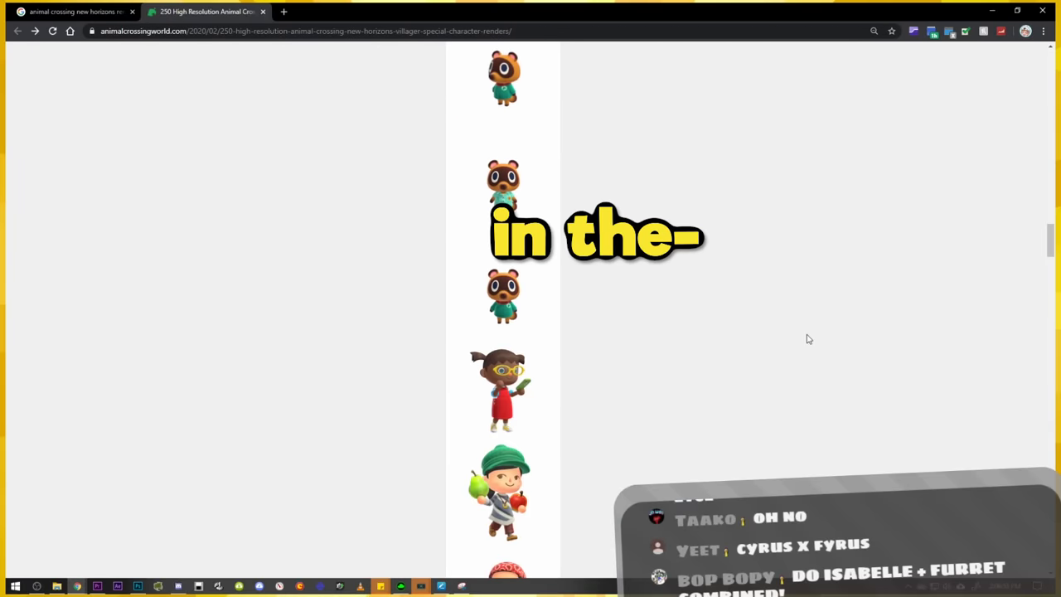
scroll(809, 339, up, 10)
scroll(809, 338, up, 10)
scroll(809, 338, up, 5)
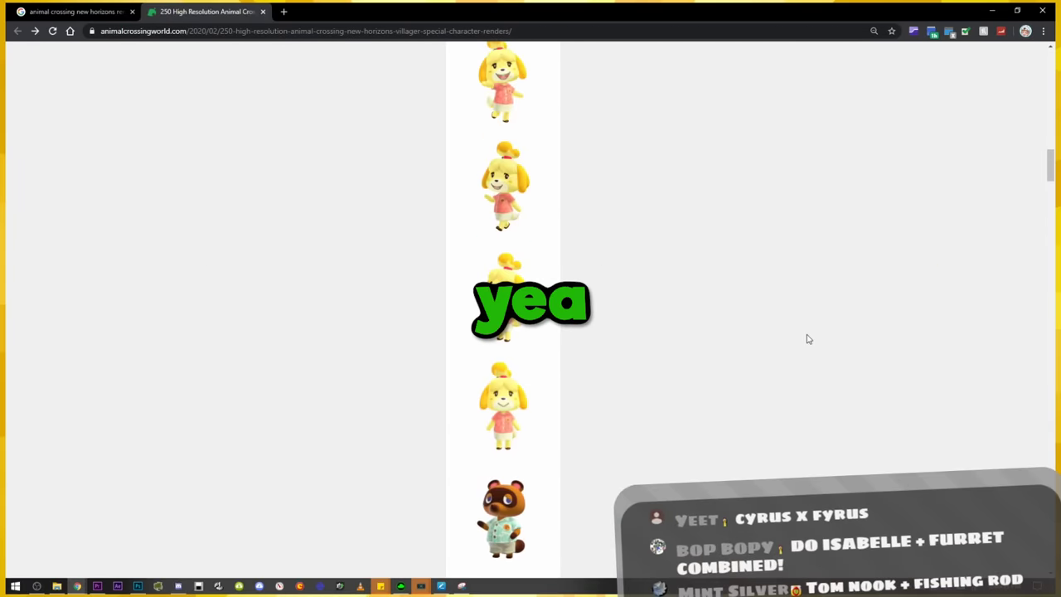
scroll(809, 338, down, 5)
scroll(808, 339, down, 3)
scroll(808, 339, down, 3)
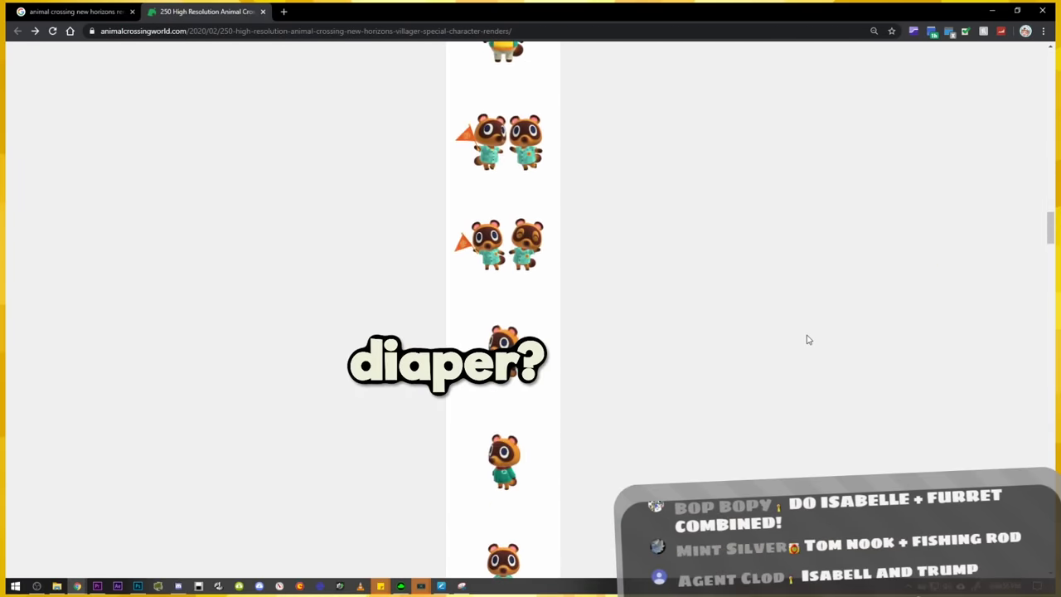
scroll(808, 339, down, 3)
scroll(808, 339, down, 2)
scroll(808, 339, down, 3)
scroll(906, 348, down, 1)
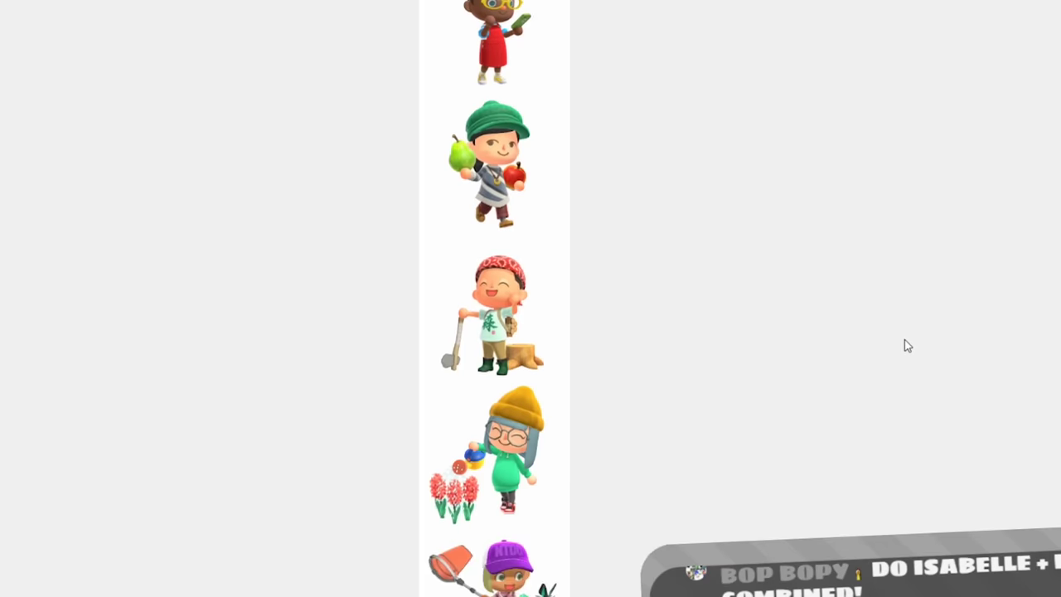
scroll(907, 348, down, 4)
scroll(906, 348, up, 5)
scroll(906, 349, up, 4)
scroll(906, 343, up, 3)
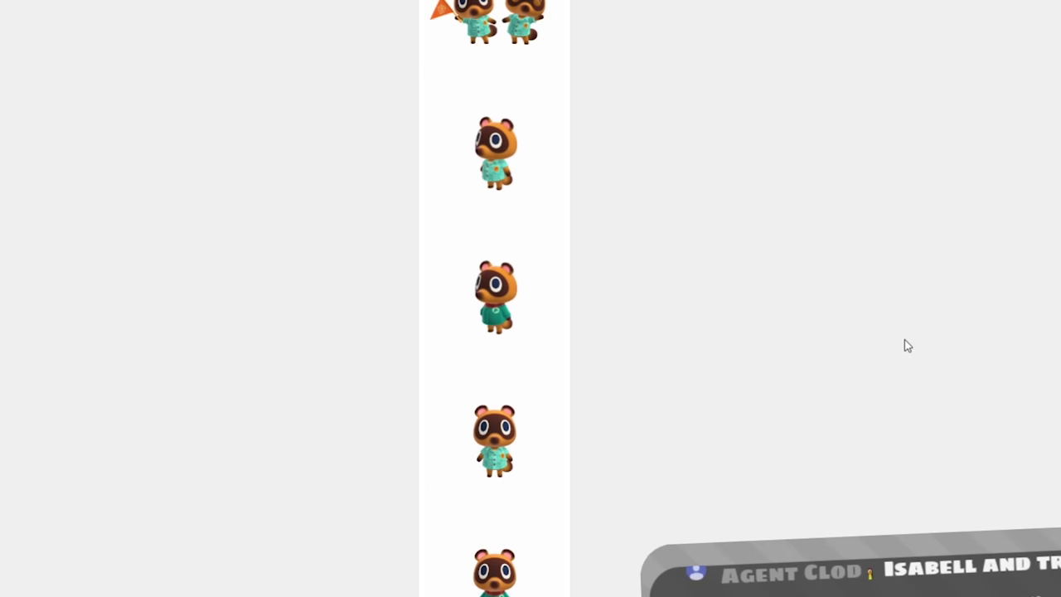
scroll(906, 344, up, 3)
scroll(906, 344, up, 3)
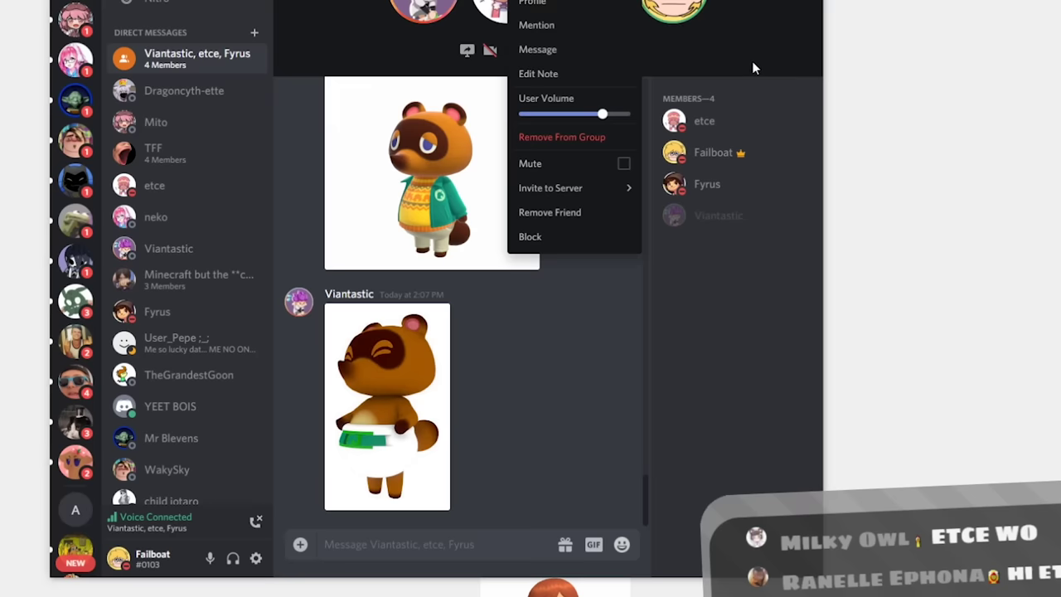
click(752, 60)
mouse_move(387, 406)
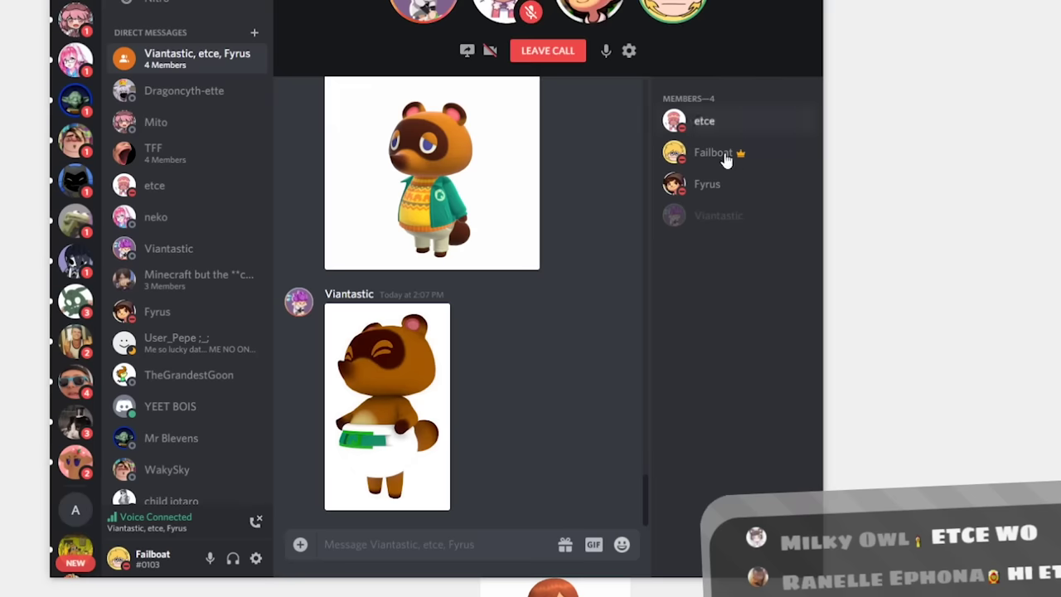
click(421, 388)
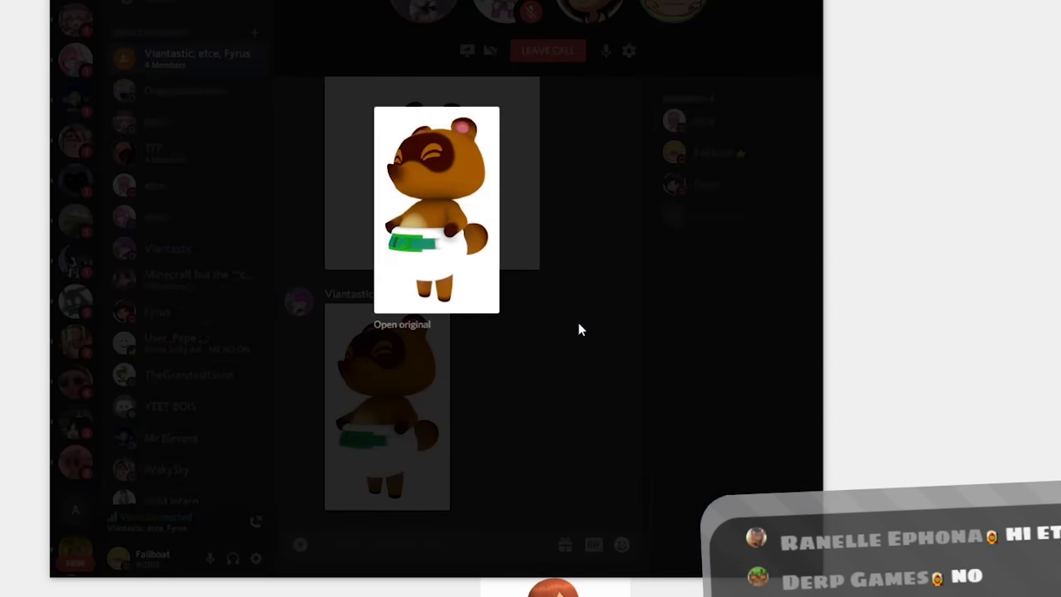
click(579, 330)
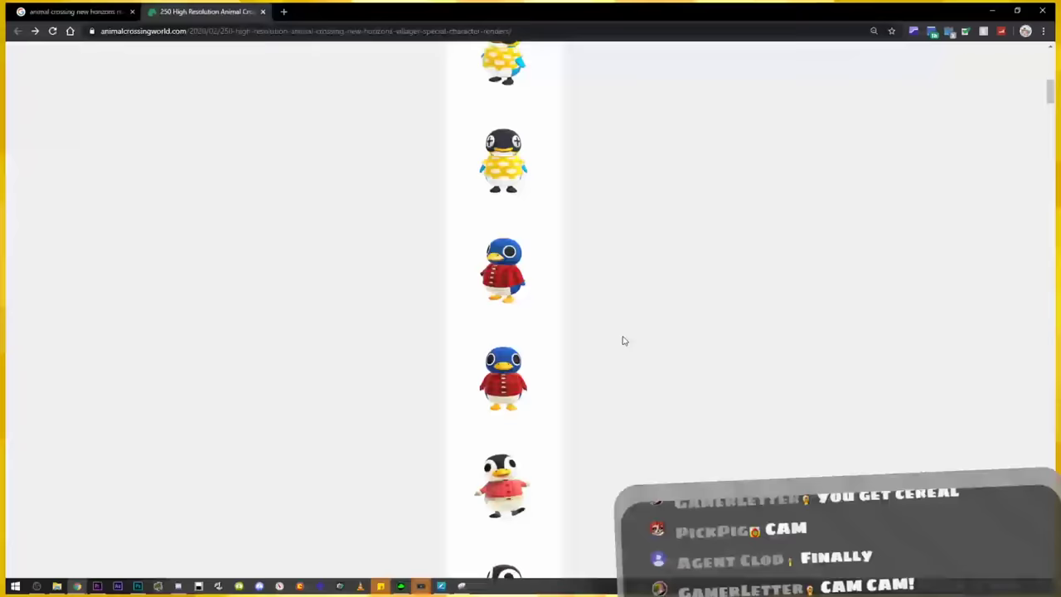
Zoom the renders page in, scroll to the walking Isabelle render and open it in a new tab.
key(ctrl+minus)
key(ctrl+plus)
key(ctrl+plus)
key(ctrl+plus)
key(ctrl+plus)
key(ctrl+plus)
key(ctrl+plus)
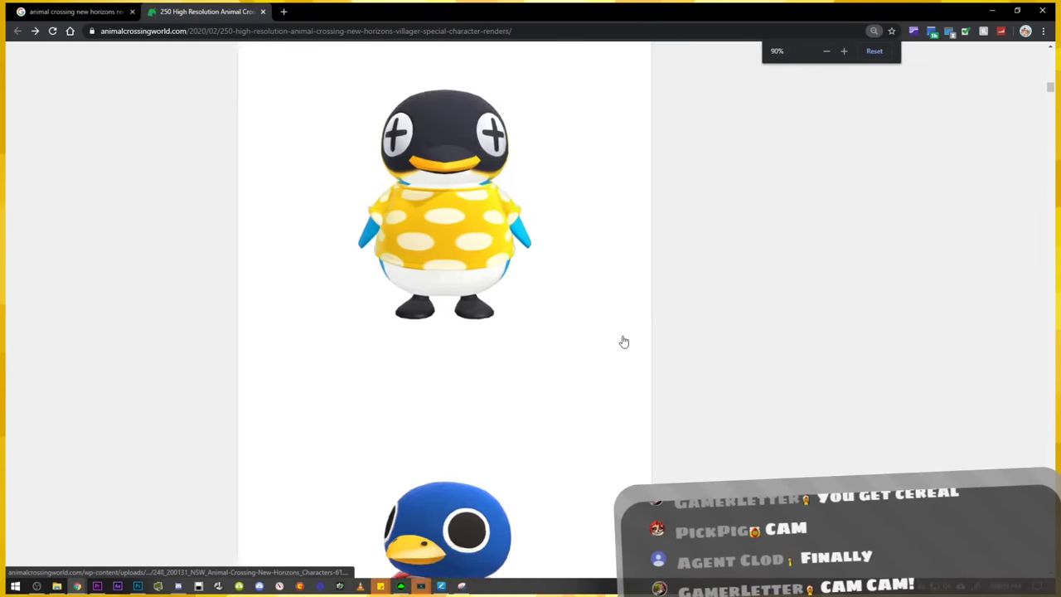
key(ctrl+plus)
scroll(718, 337, down, 2)
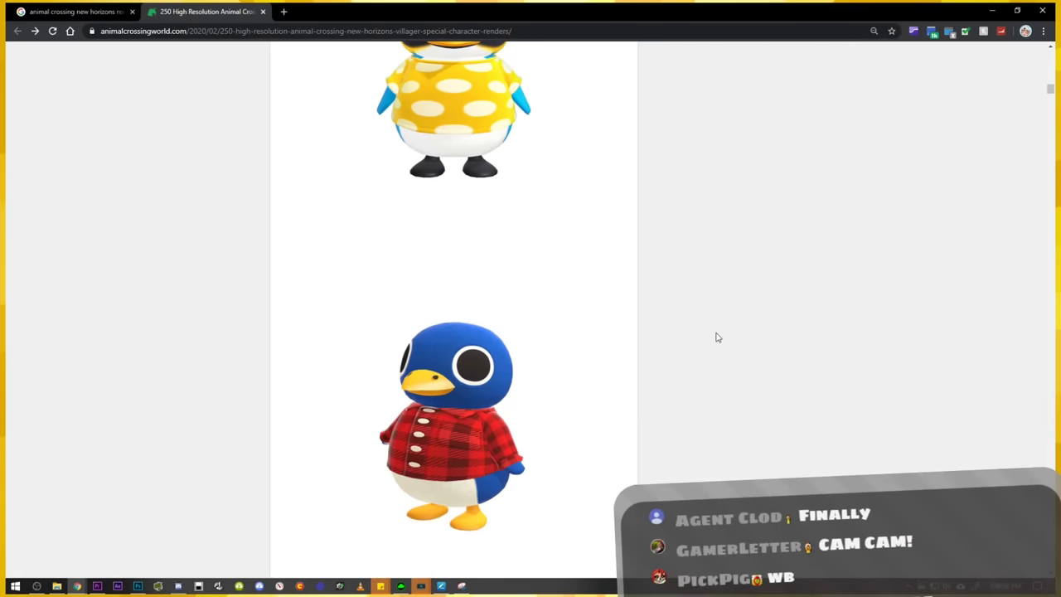
scroll(719, 338, down, 1)
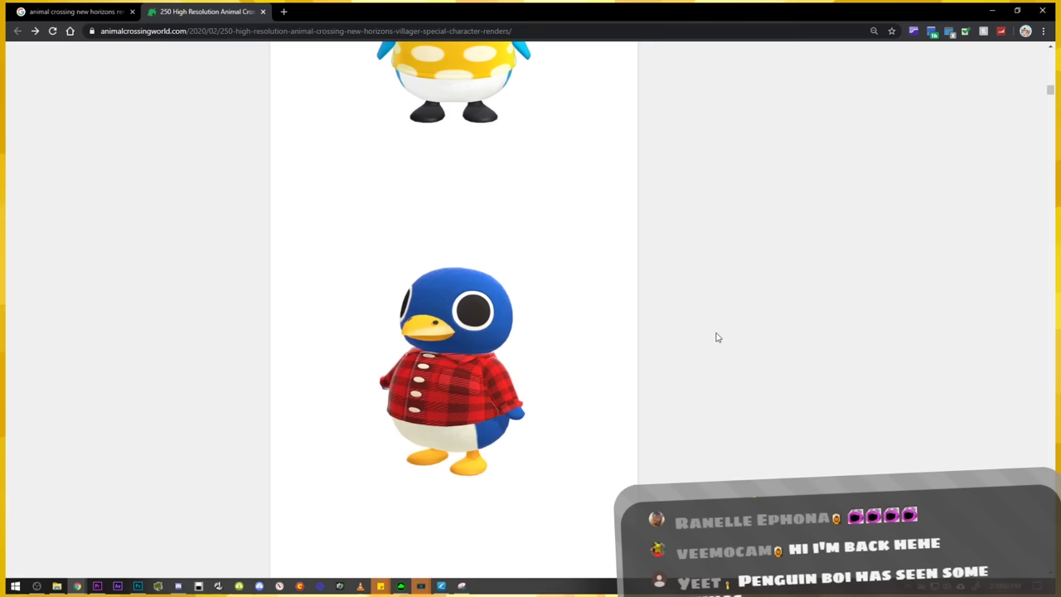
scroll(718, 337, down, 2)
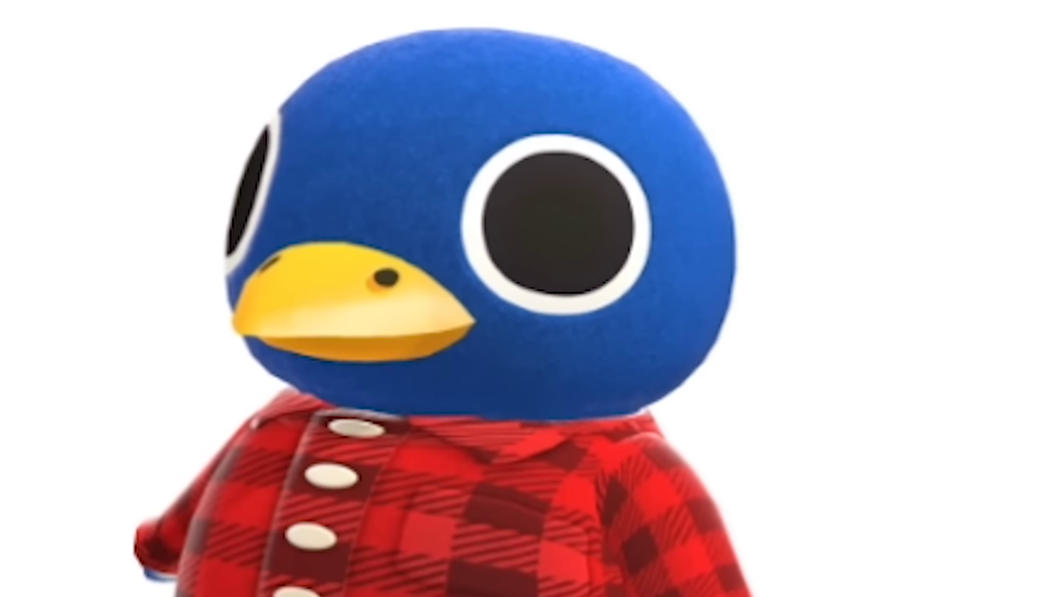
scroll(791, 341, down, 5)
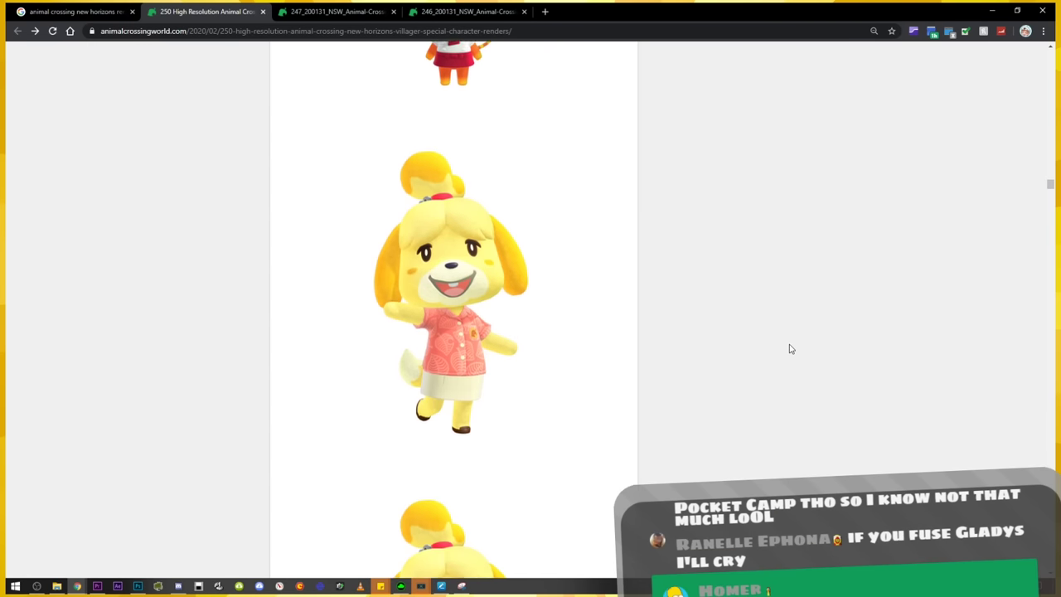
scroll(609, 84, down, 1)
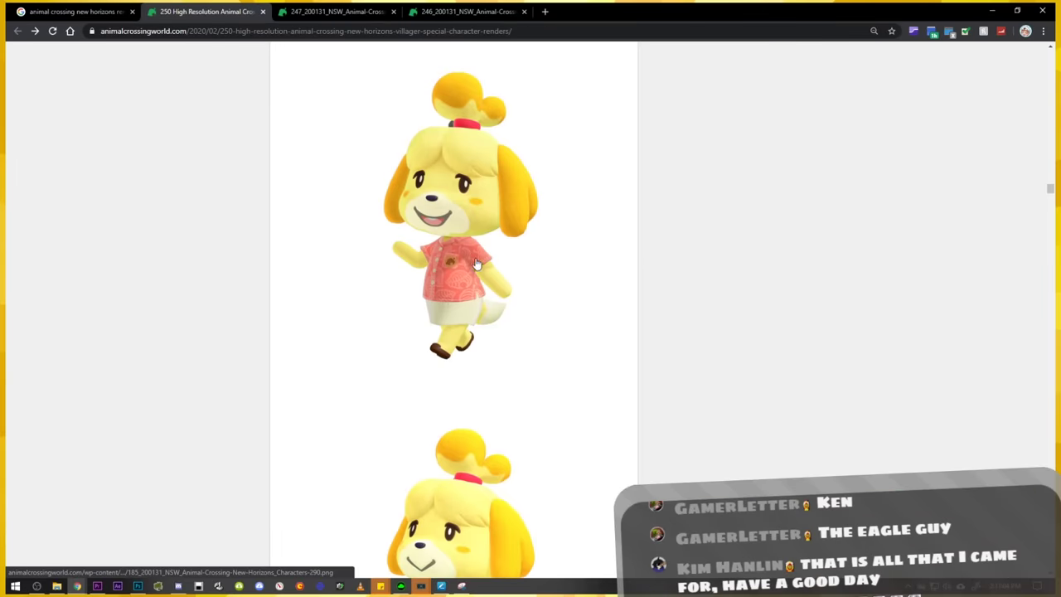
right_click(475, 260)
click(533, 268)
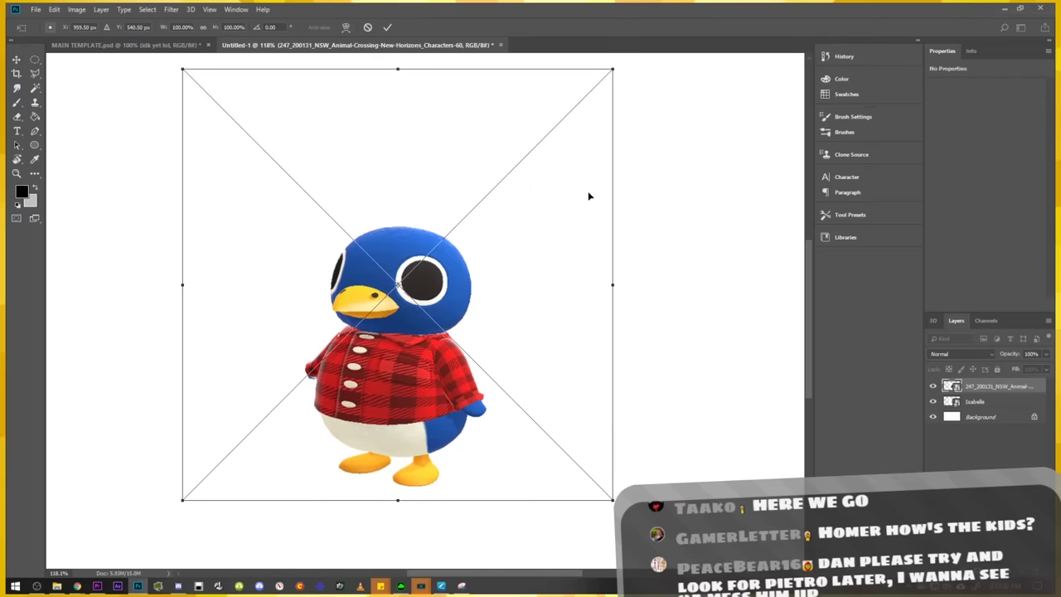
Commit the placed penguin, deselect, and move the penguin to Isabelle's right.
key(Return)
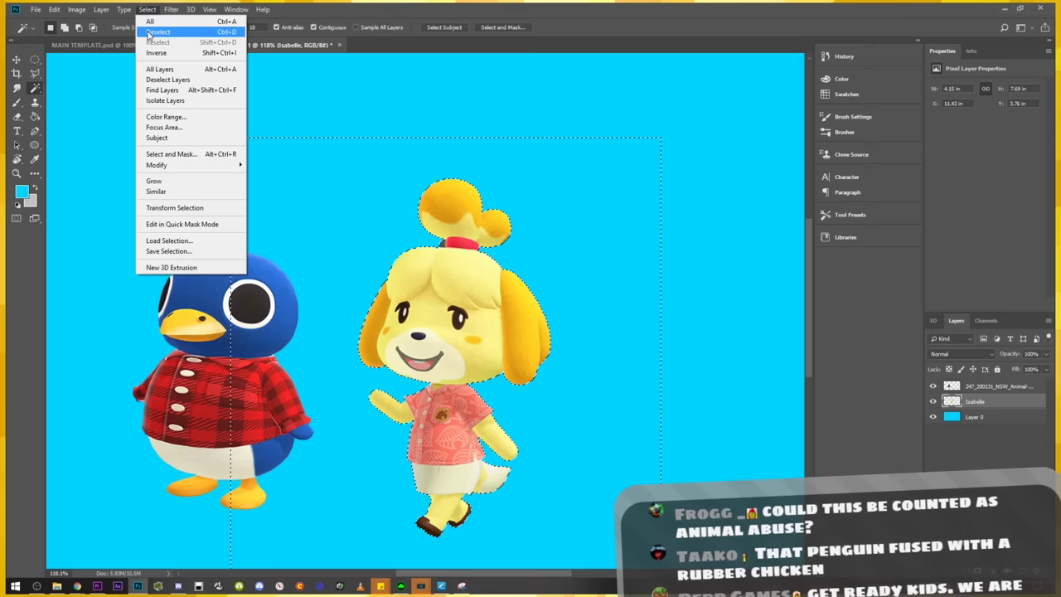
click(149, 33)
key(v)
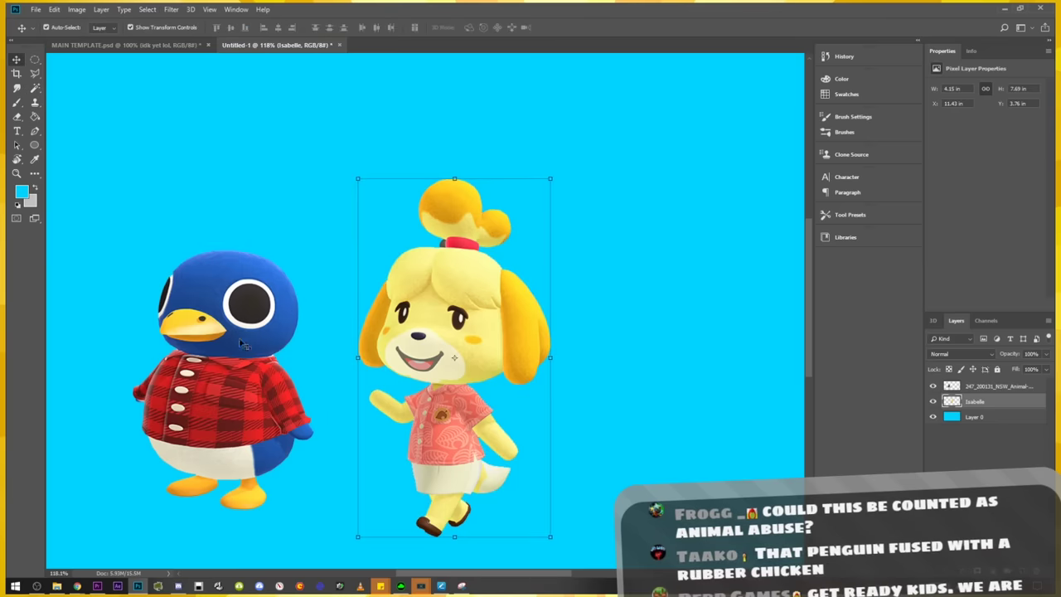
drag(242, 344, 651, 367)
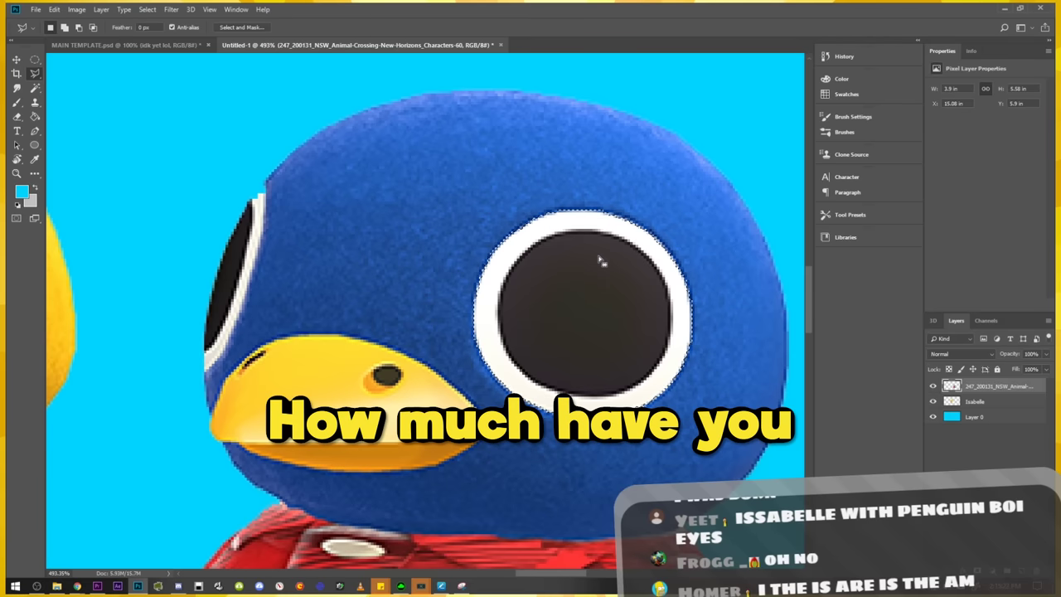
Move the penguin's cut-out eye onto Isabelle and enlarge it over her own eye.
key(Delete)
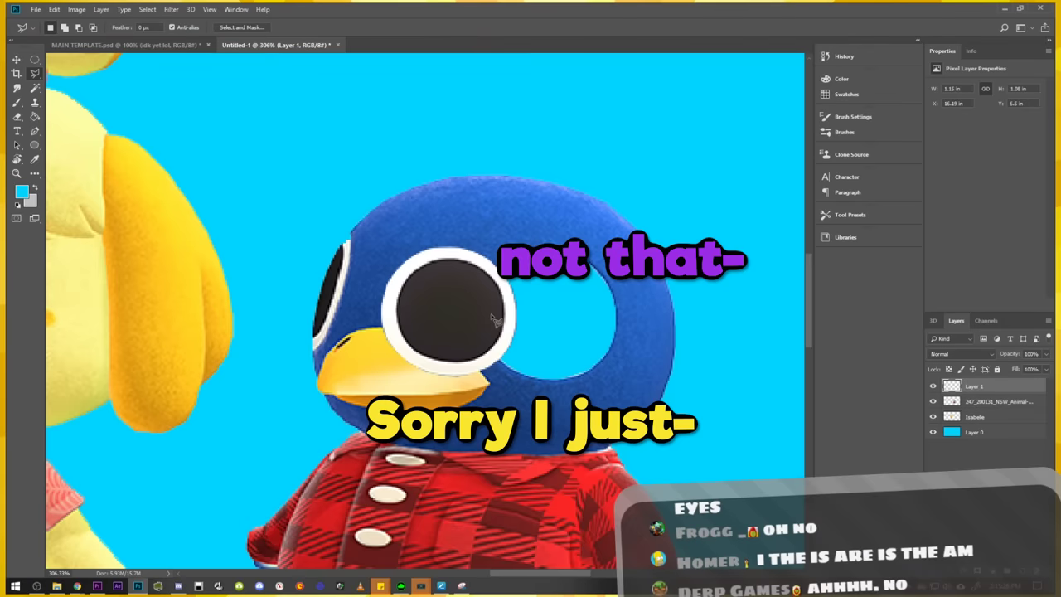
key(v)
drag(493, 319, 280, 307)
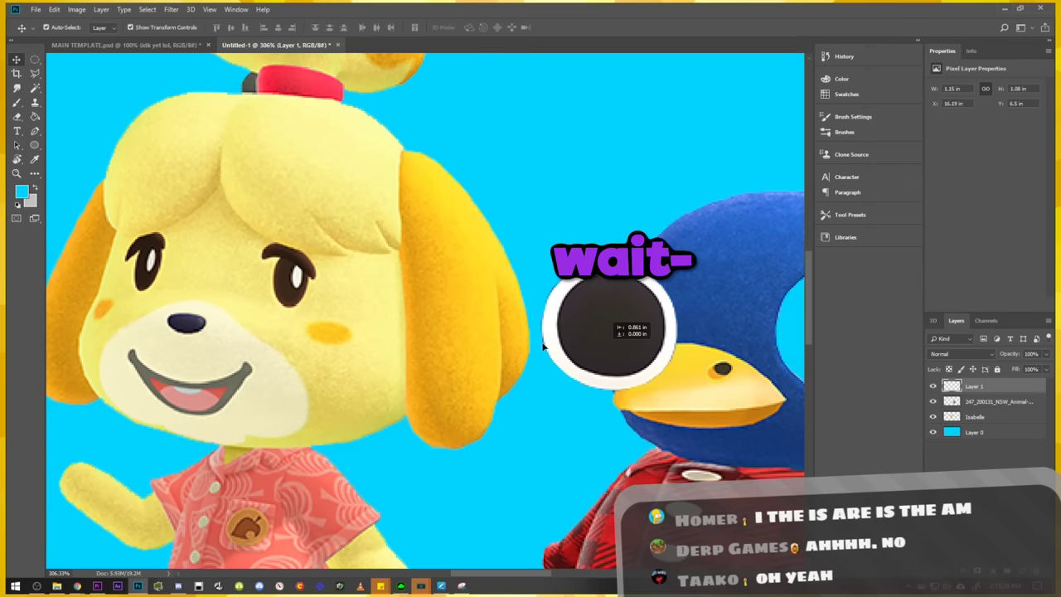
mouse_move(362, 345)
mouse_down()
mouse_move(411, 371)
mouse_move(390, 360)
mouse_up()
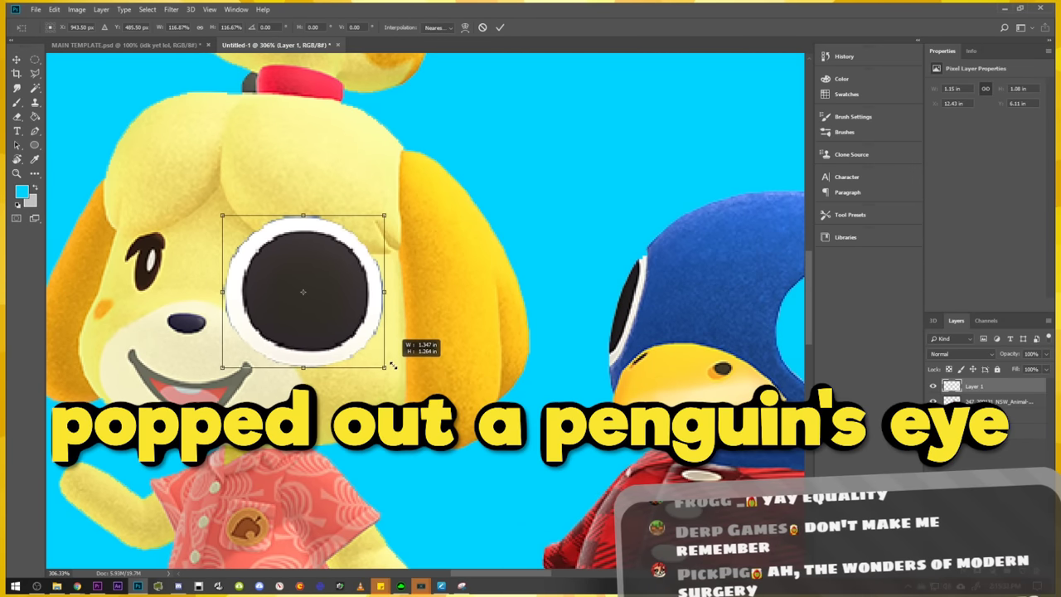
drag(296, 308, 326, 324)
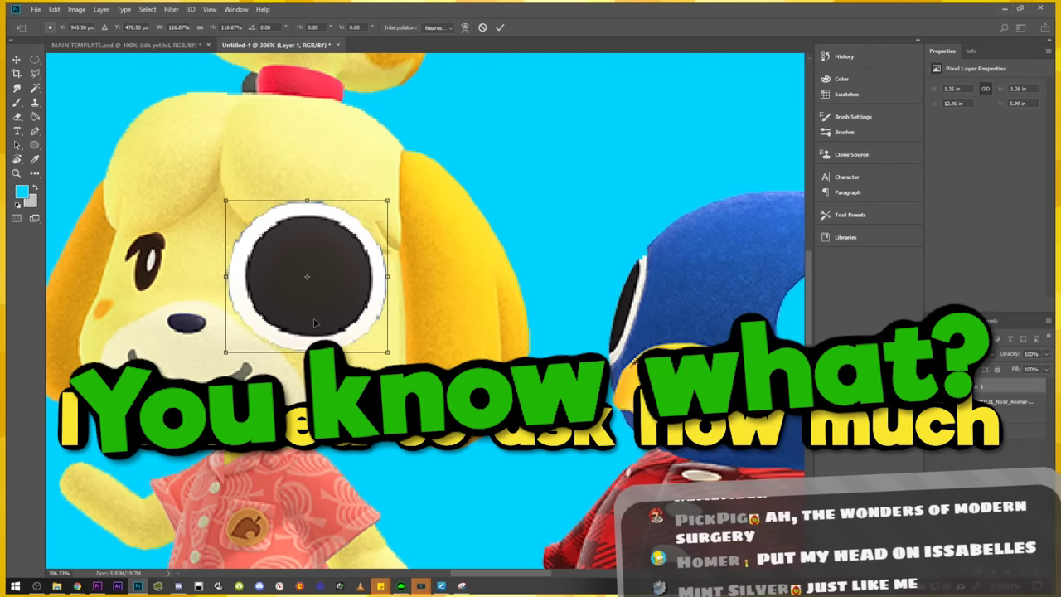
Centre the view on Isabelle's face, commit the eye transform, and open Liquify.
scroll(380, 281, up, 2)
drag(384, 302, 480, 292)
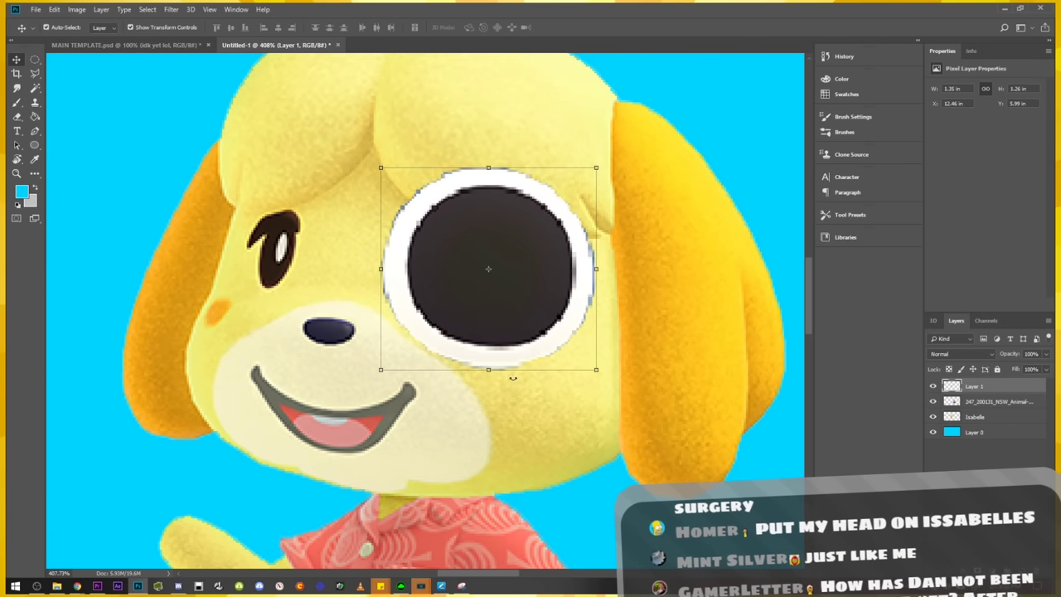
key(Return)
key(e)
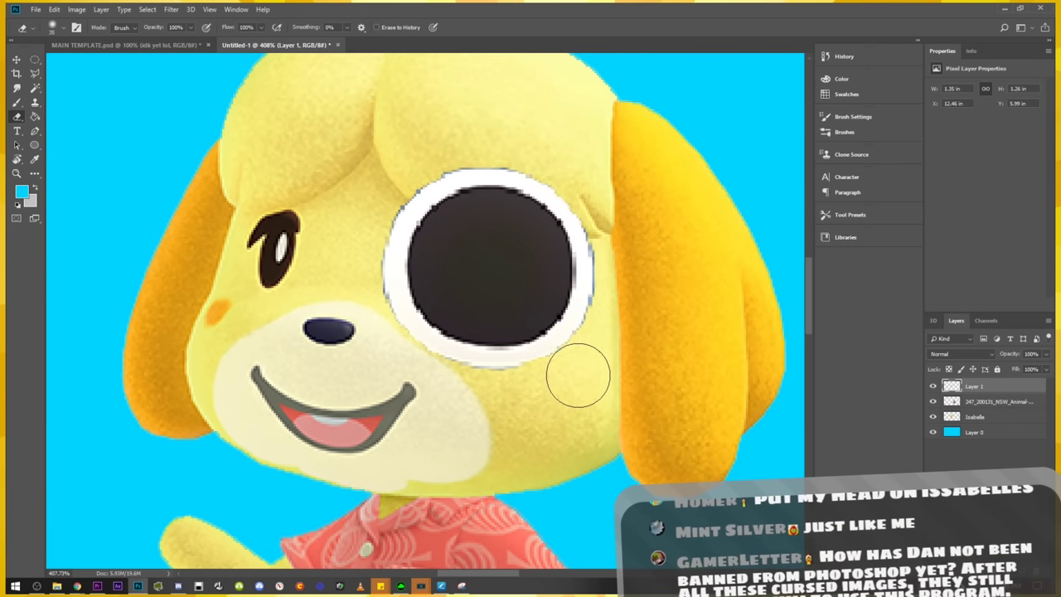
key(ctrl+shift+x)
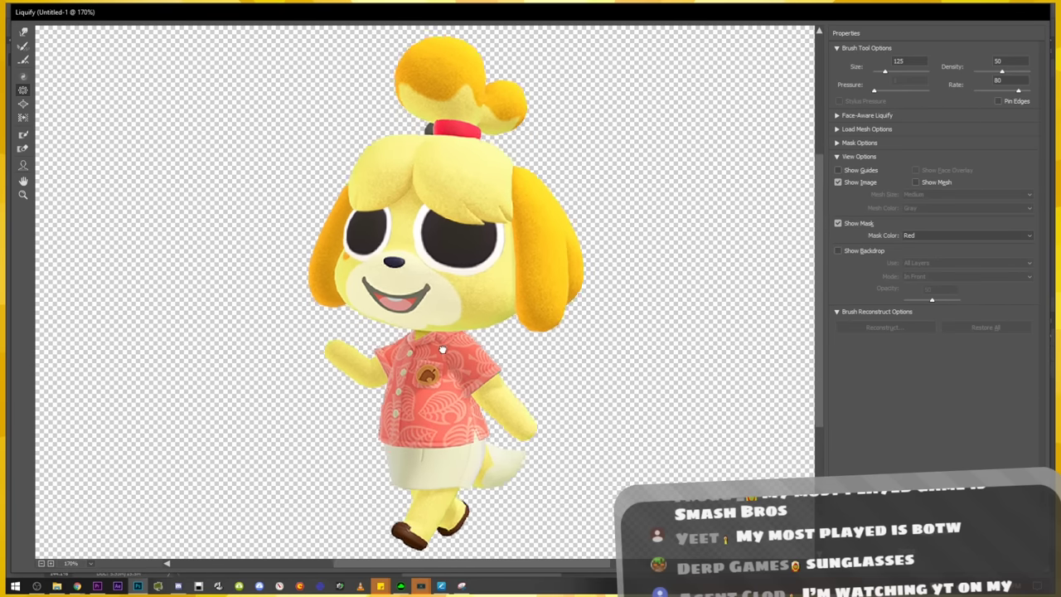
Enlarge the Forward Warp brush to 250 and puff out Isabelle's shirt and body.
key(bracketright)
key(bracketright)
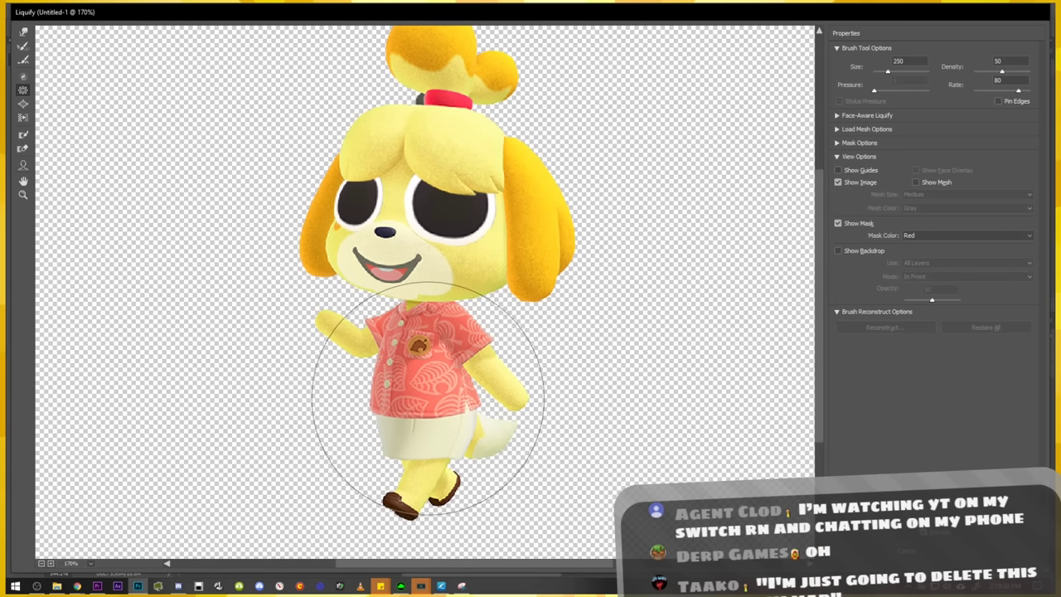
key(bracketright)
key(bracketright)
drag(419, 406, 411, 381)
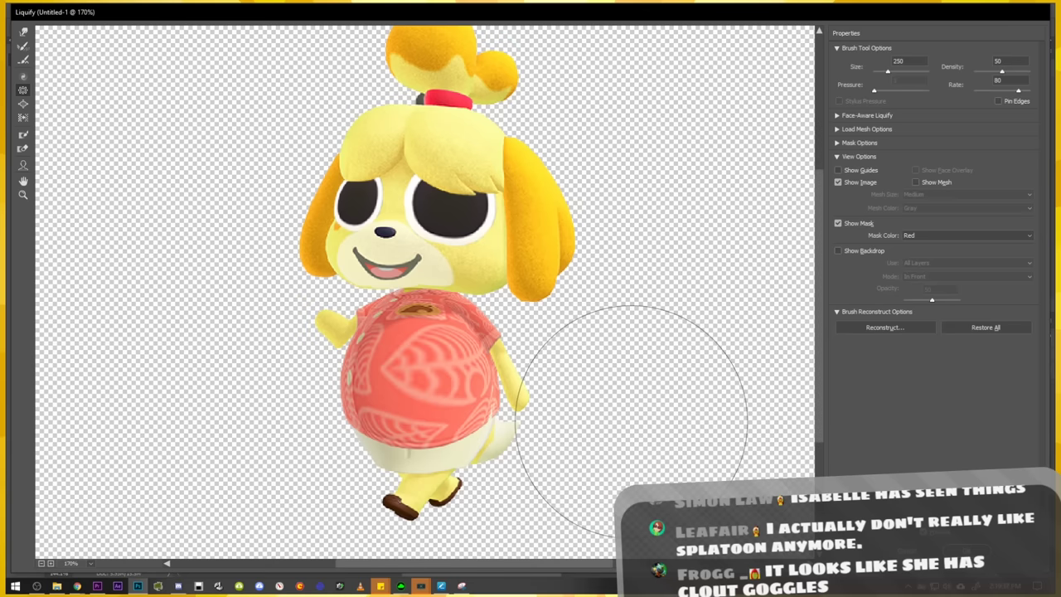
key(ctrl+z)
drag(398, 379, 426, 344)
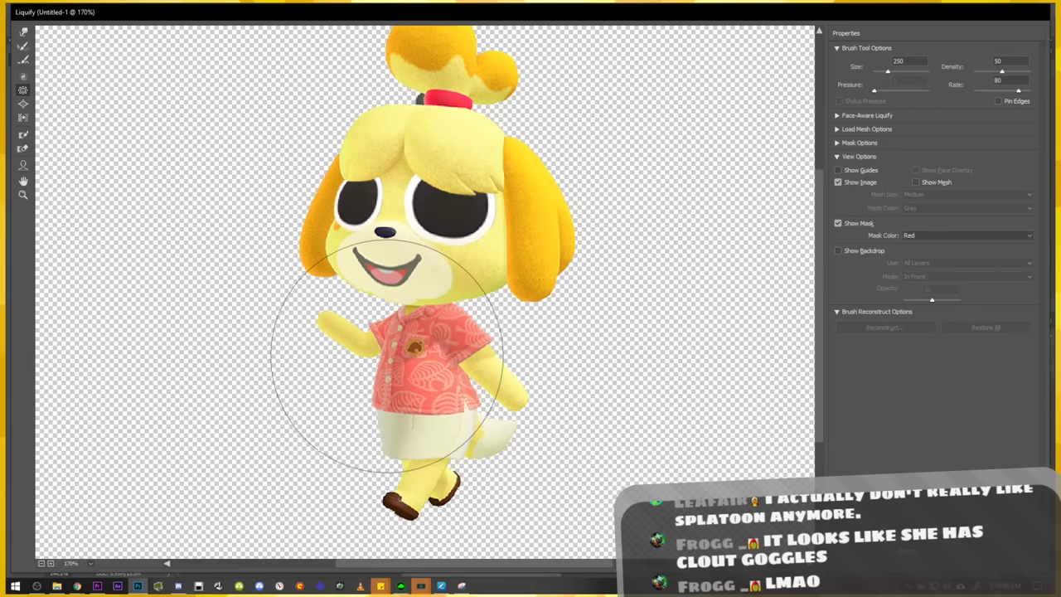
key(ctrl+z)
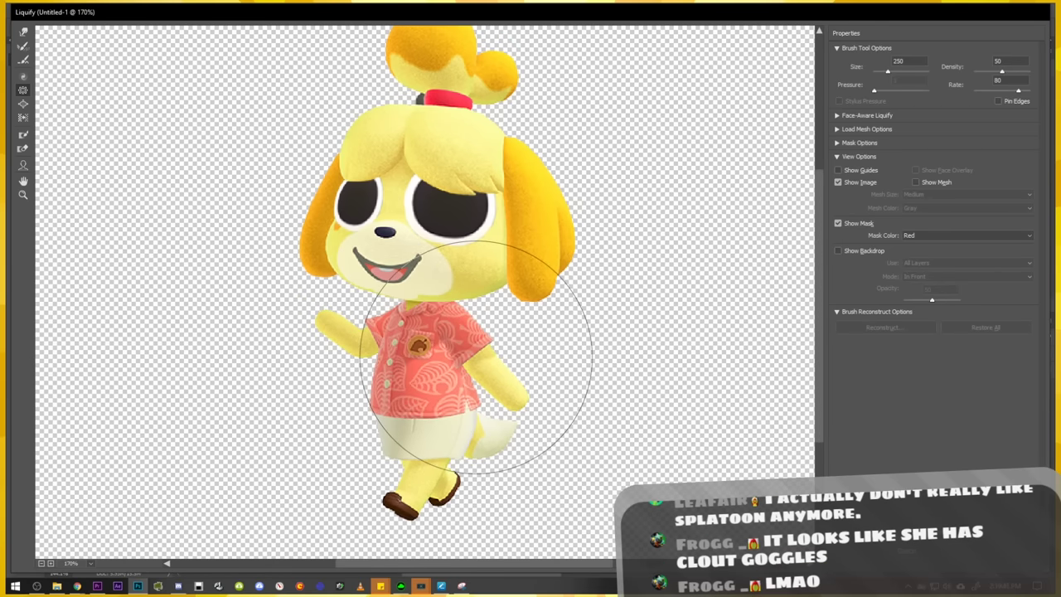
mouse_move(467, 371)
mouse_down()
mouse_move(378, 473)
mouse_move(669, 448)
mouse_up()
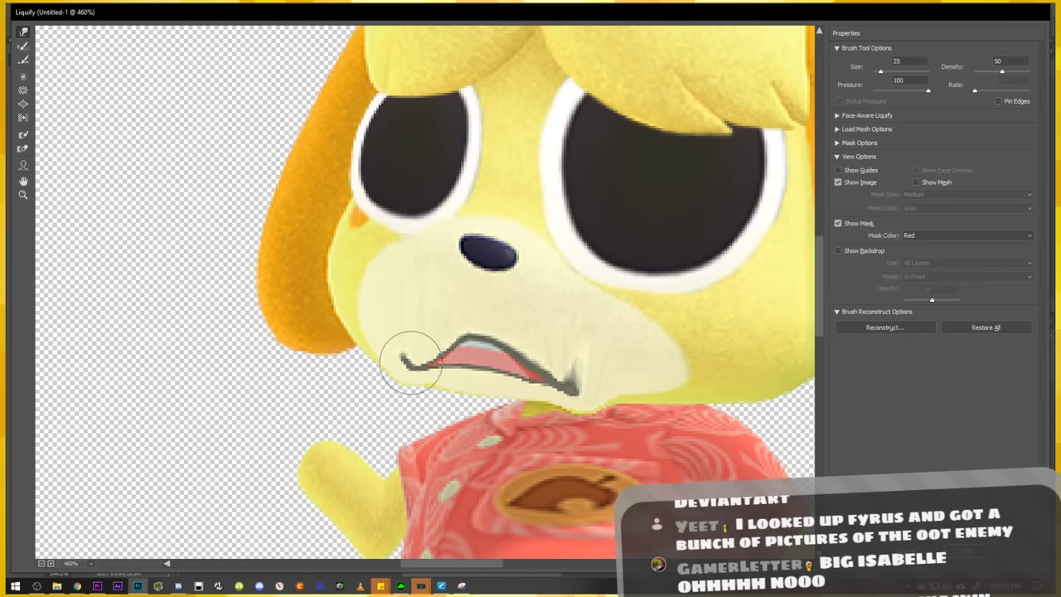
Pull the mouth's left corner down into a gaping shape and apply the Liquify warp.
drag(412, 362, 400, 369)
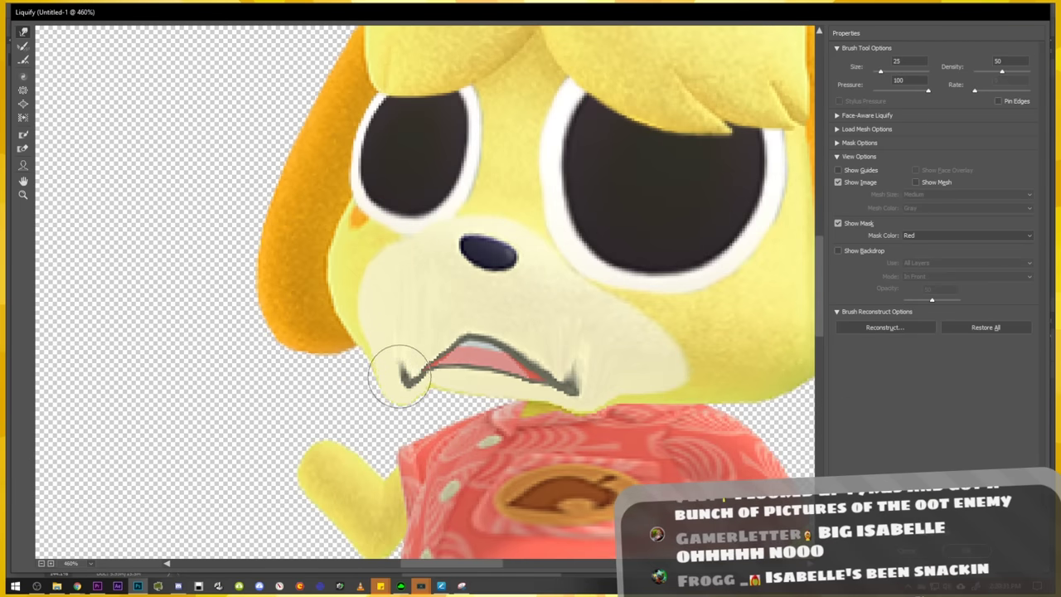
scroll(621, 343, down, 3)
scroll(644, 343, down, 1)
scroll(654, 332, down, 2)
scroll(663, 340, down, 2)
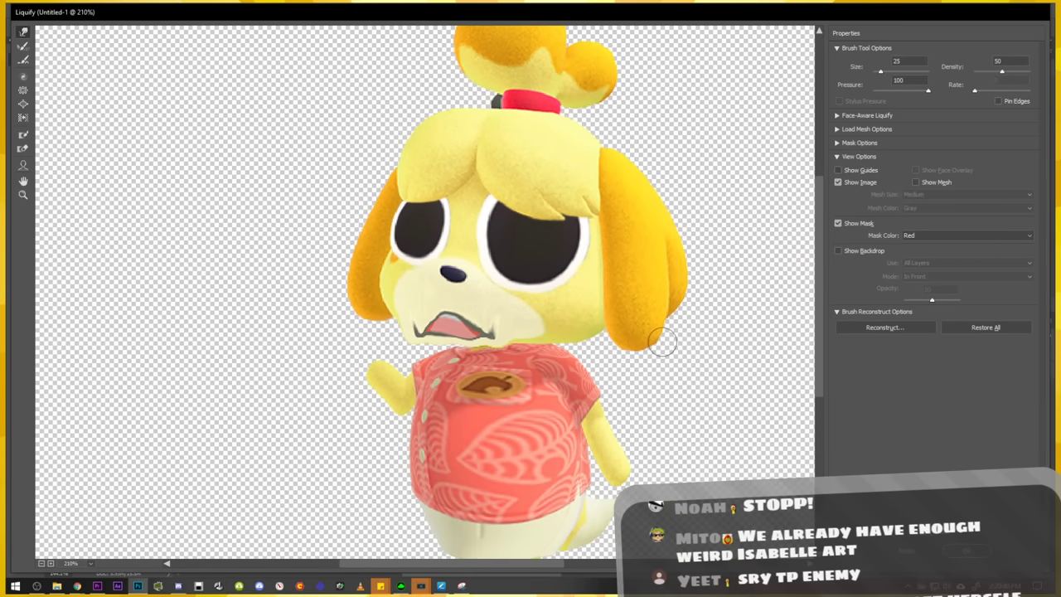
scroll(663, 339, down, 2)
scroll(663, 339, down, 2)
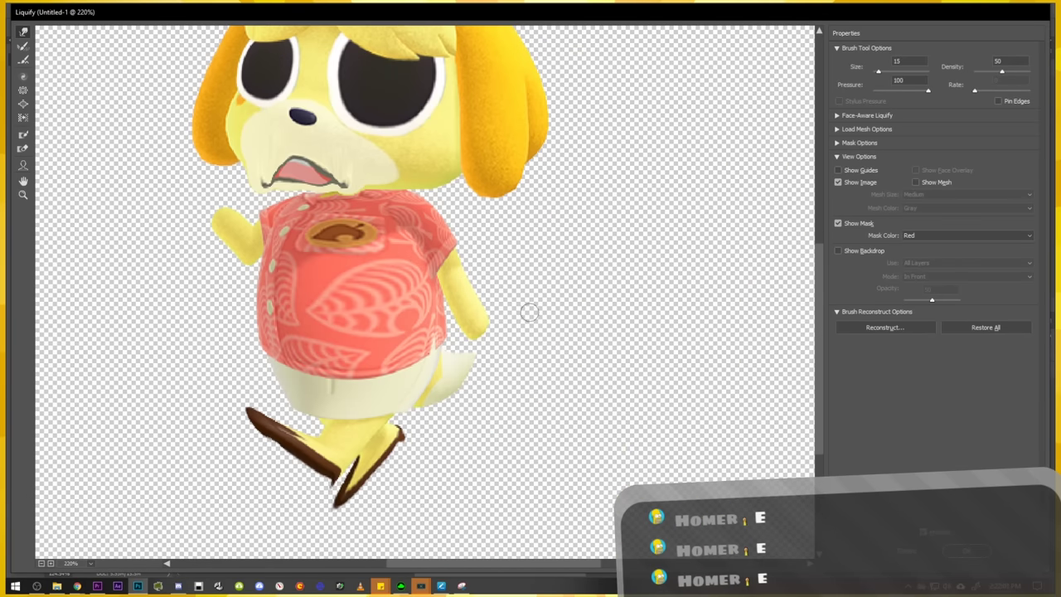
key(Return)
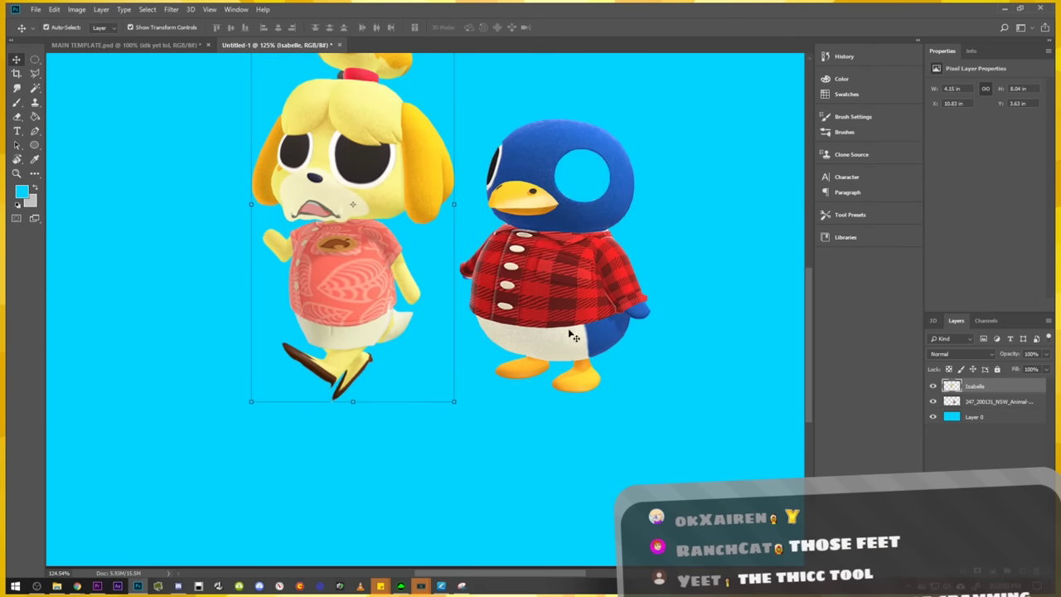
Erase Isabelle's original yellow arm with a much larger eraser brush.
scroll(406, 282, up, 5)
scroll(405, 283, up, 3)
scroll(410, 285, up, 3)
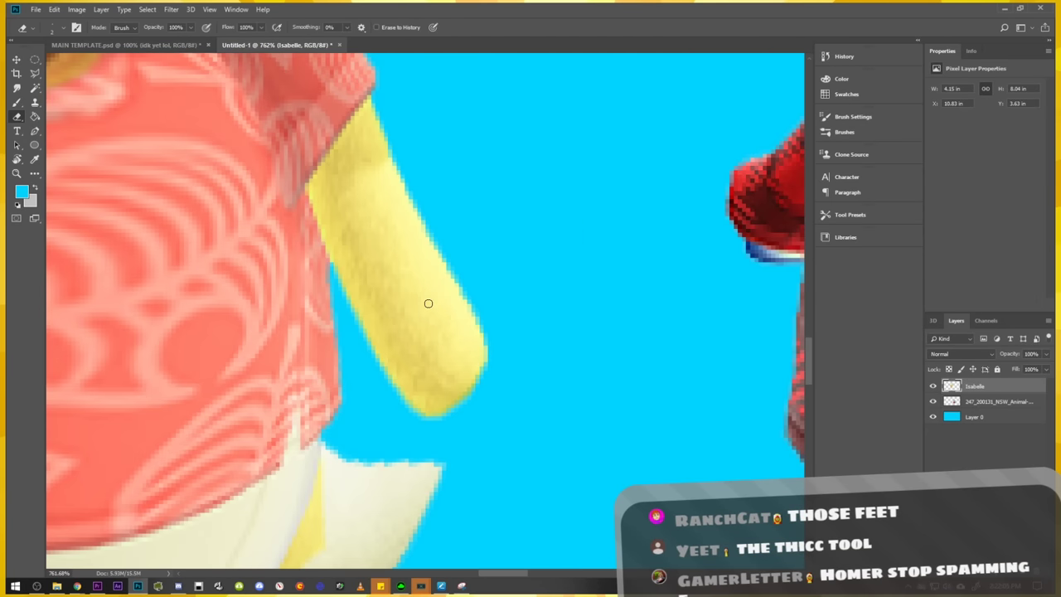
key(bracketright)
key(bracketright)
key(bracketright)
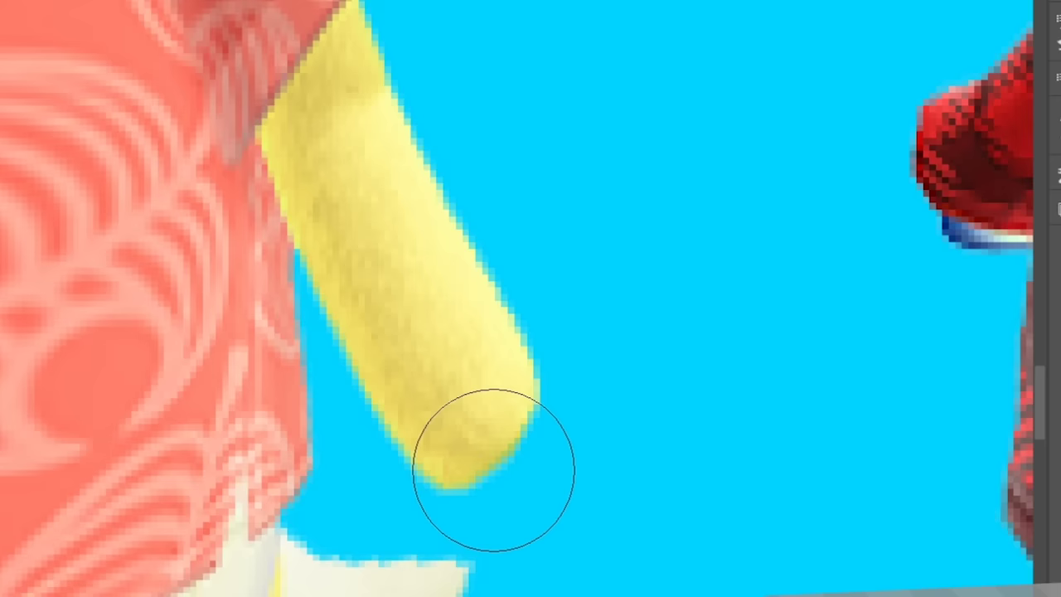
drag(457, 404, 425, 353)
drag(445, 391, 367, 213)
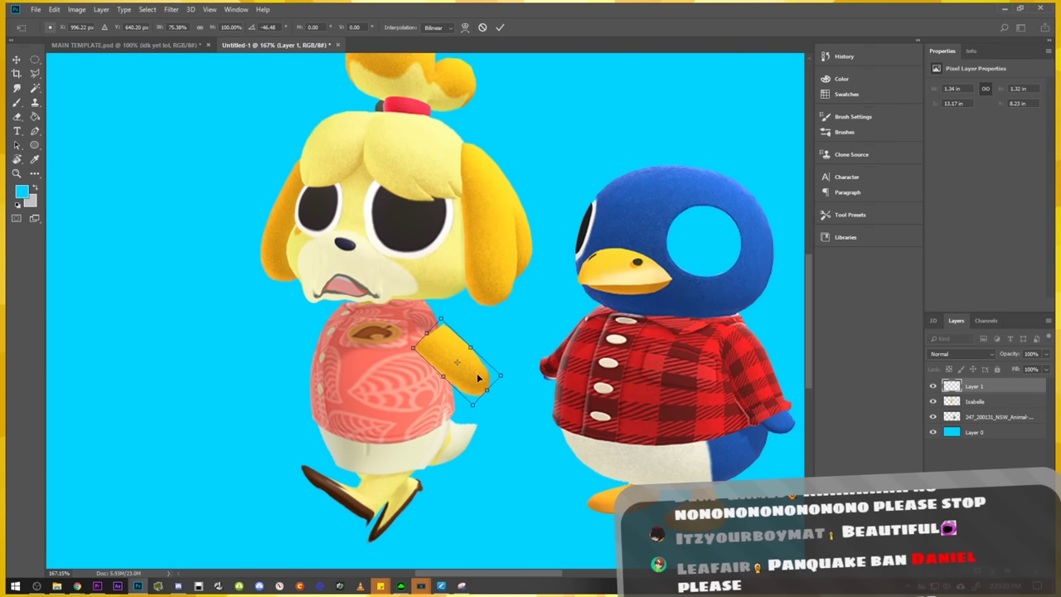
Move the copied arm against her chest and stretch it long toward the penguin.
drag(477, 378, 469, 370)
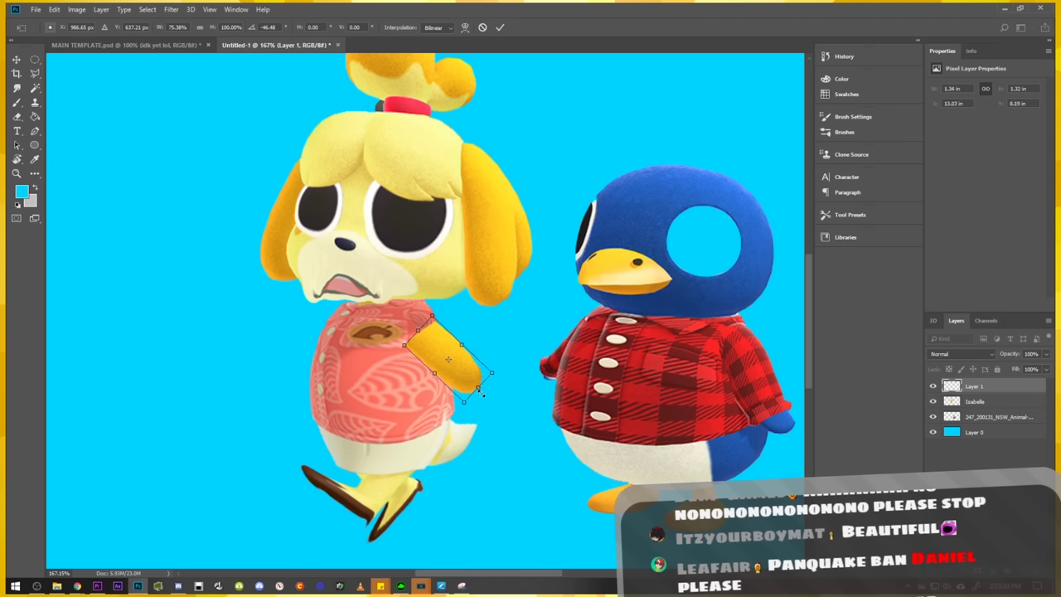
drag(499, 410, 519, 447)
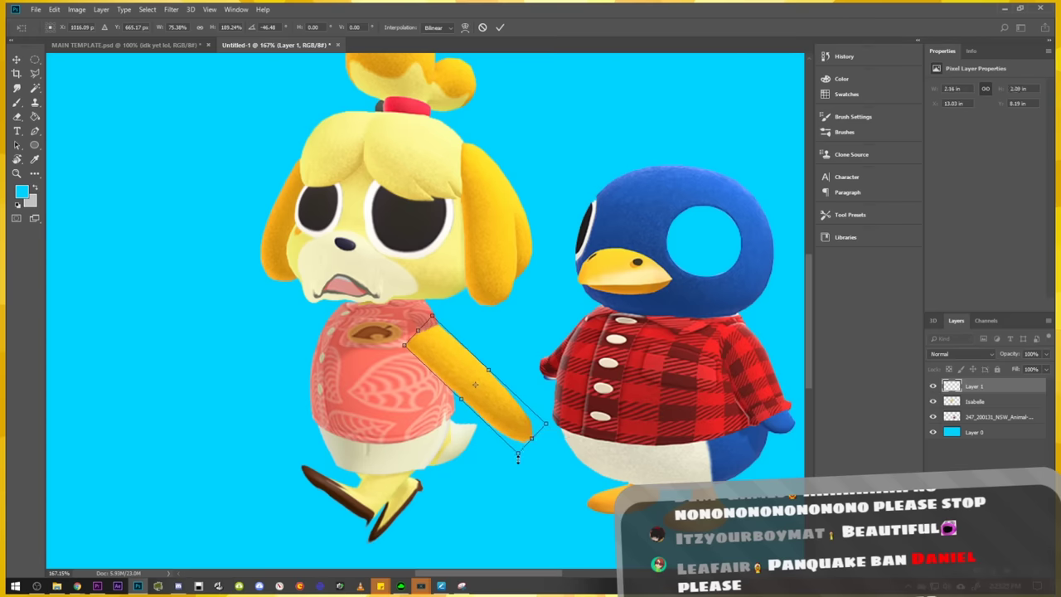
key(Return)
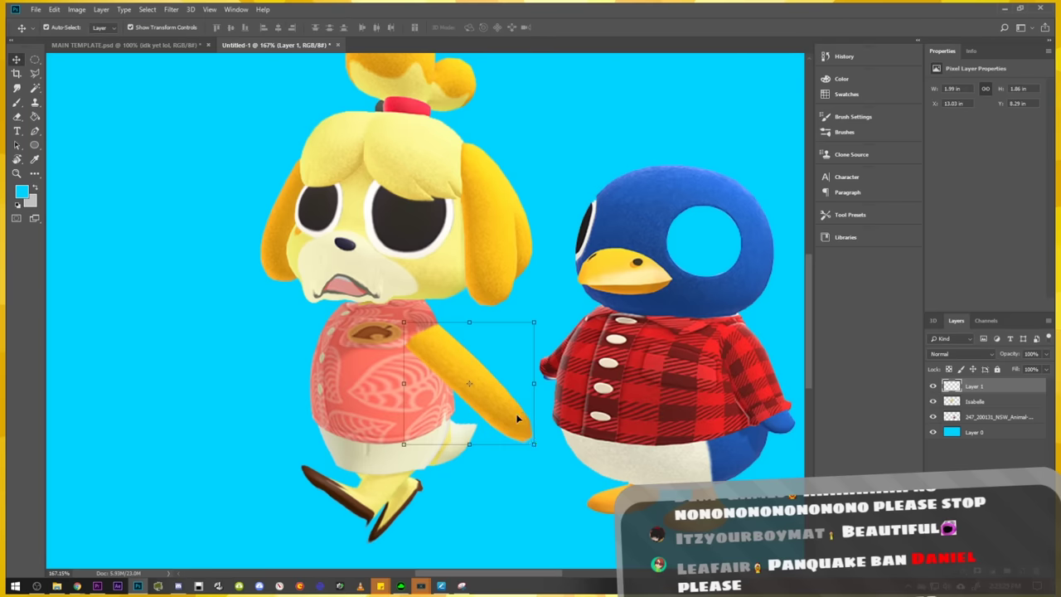
Duplicate the long arm down-left and rotate the copy to hang along Isabelle's other side.
mouse_move(518, 419)
mouse_down()
mouse_move(386, 442)
mouse_move(311, 423)
mouse_up()
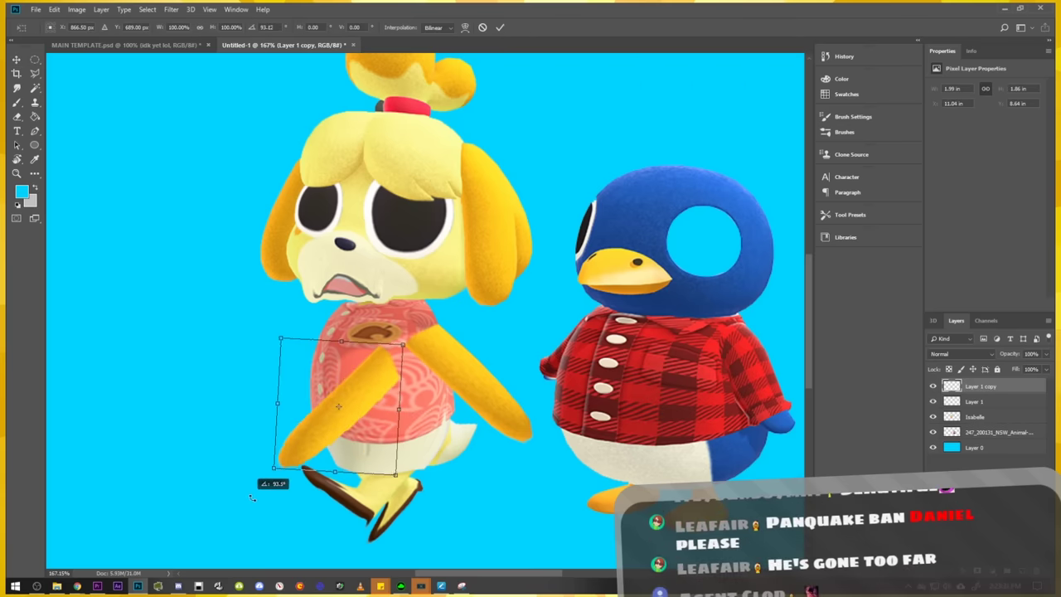
drag(396, 427, 389, 448)
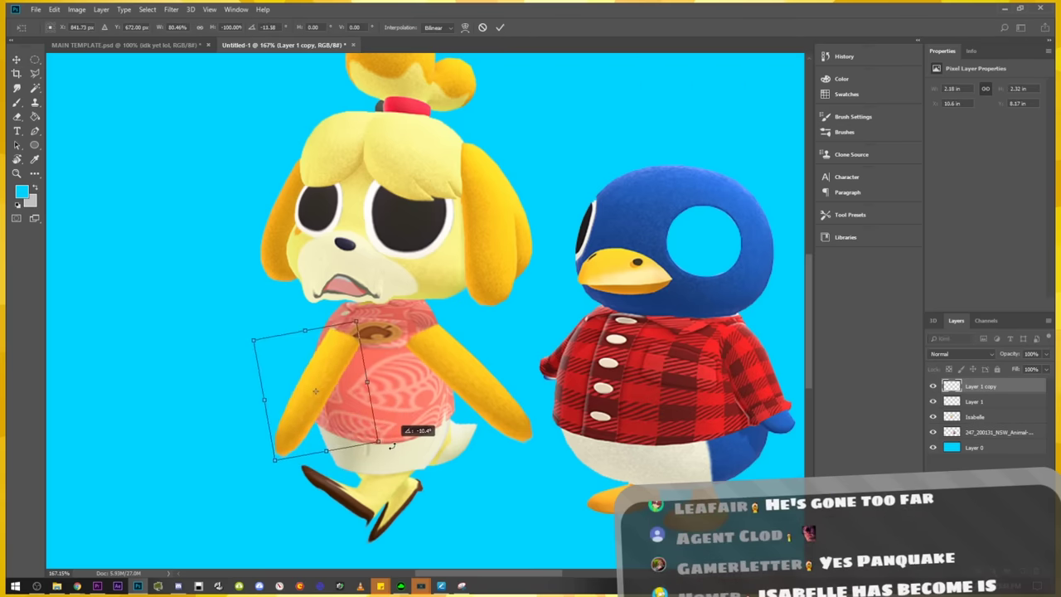
drag(309, 423, 308, 415)
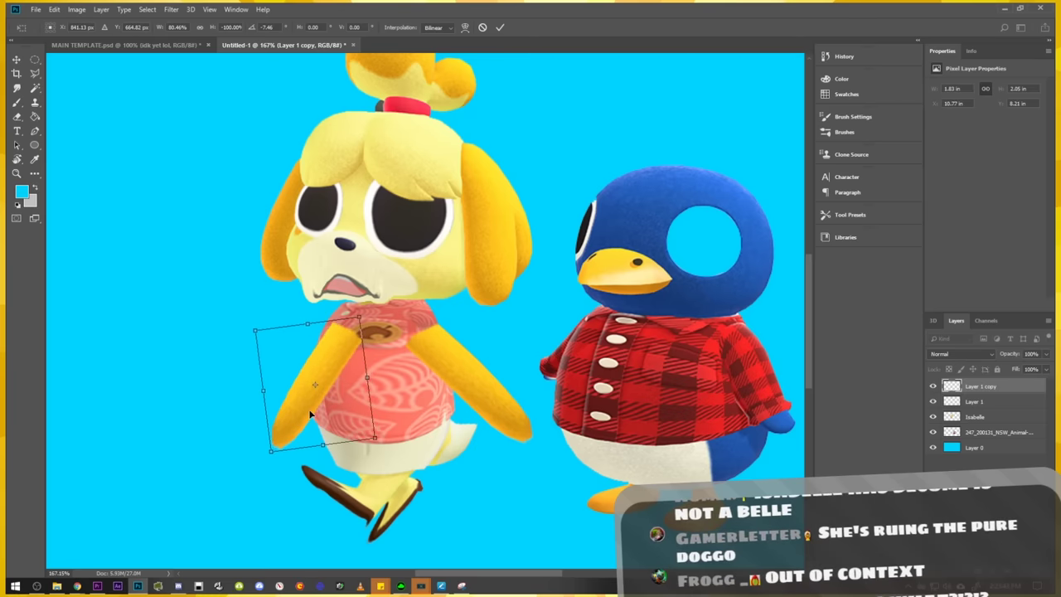
key(Return)
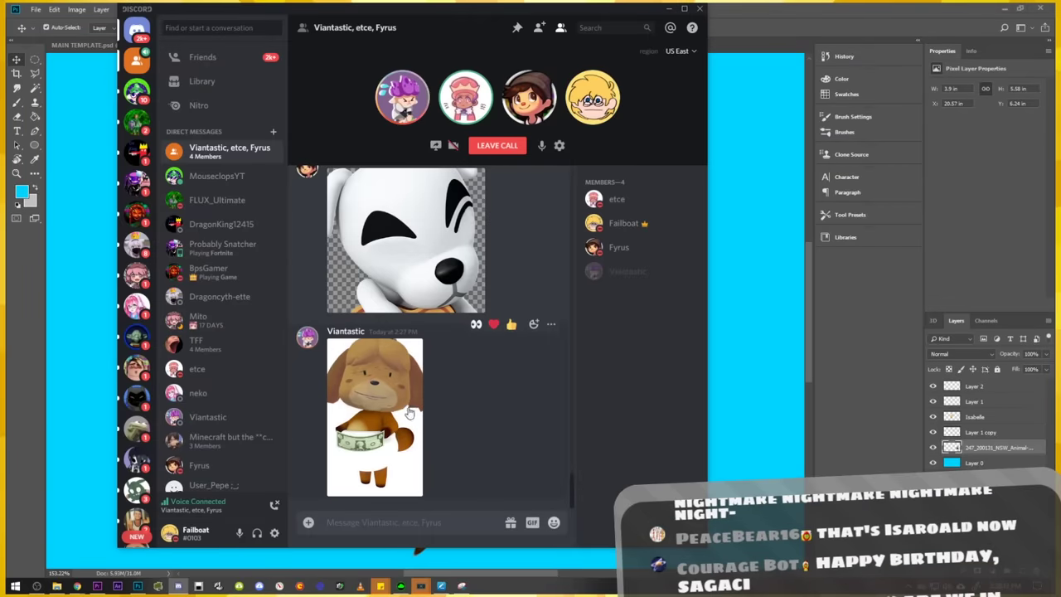
Preview the shared Isabelle picture in Discord, close it, and return to Photoshop.
click(408, 413)
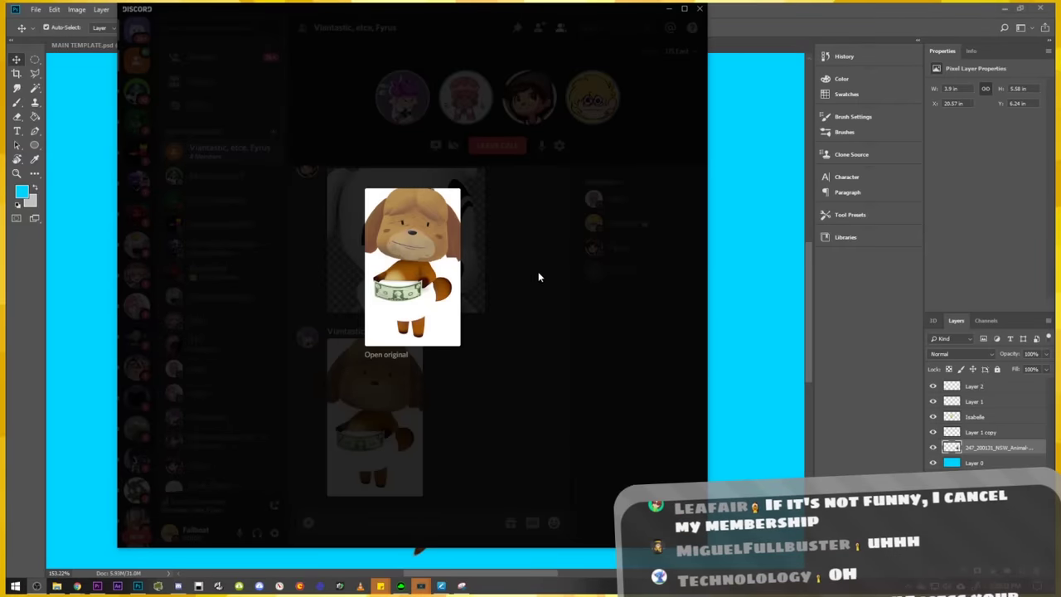
click(534, 278)
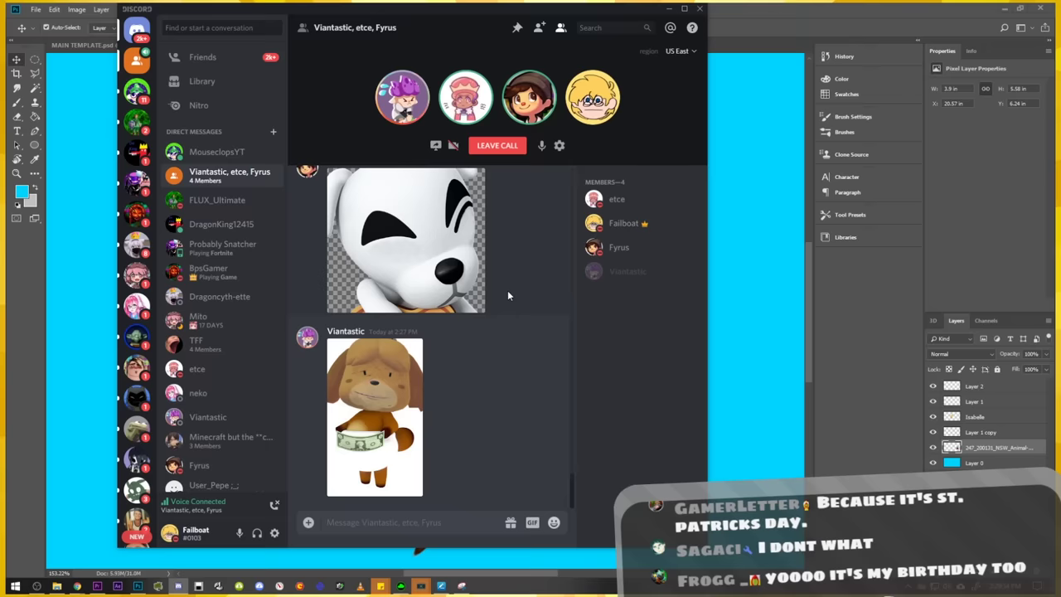
click(750, 267)
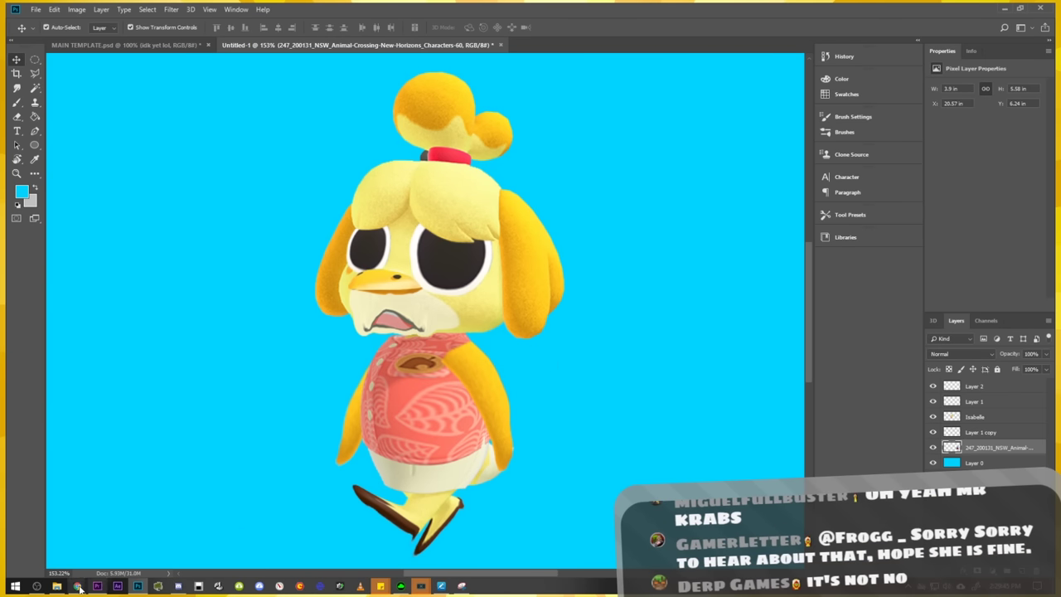
Switch to Chrome and bring up the '250 High Resolution' villager renders tab.
mouse_move(78, 586)
click(159, 549)
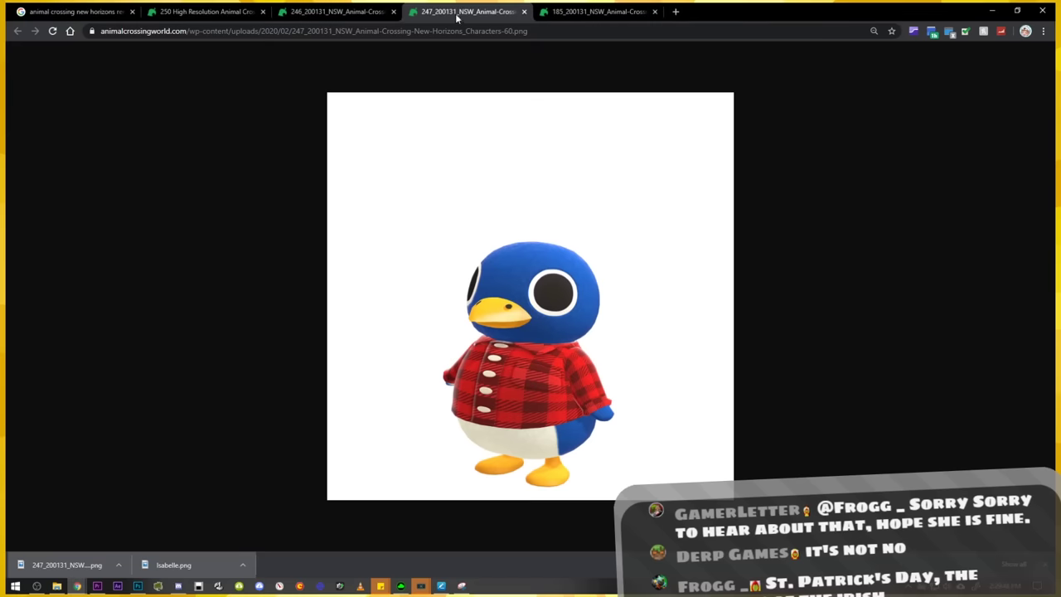
click(336, 11)
click(220, 10)
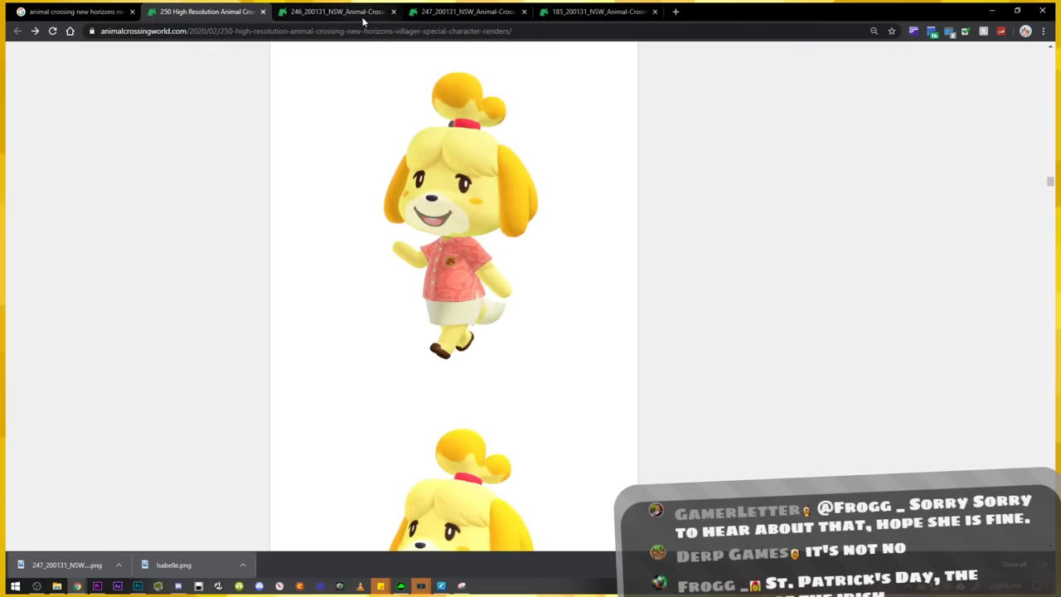
click(336, 11)
click(240, 12)
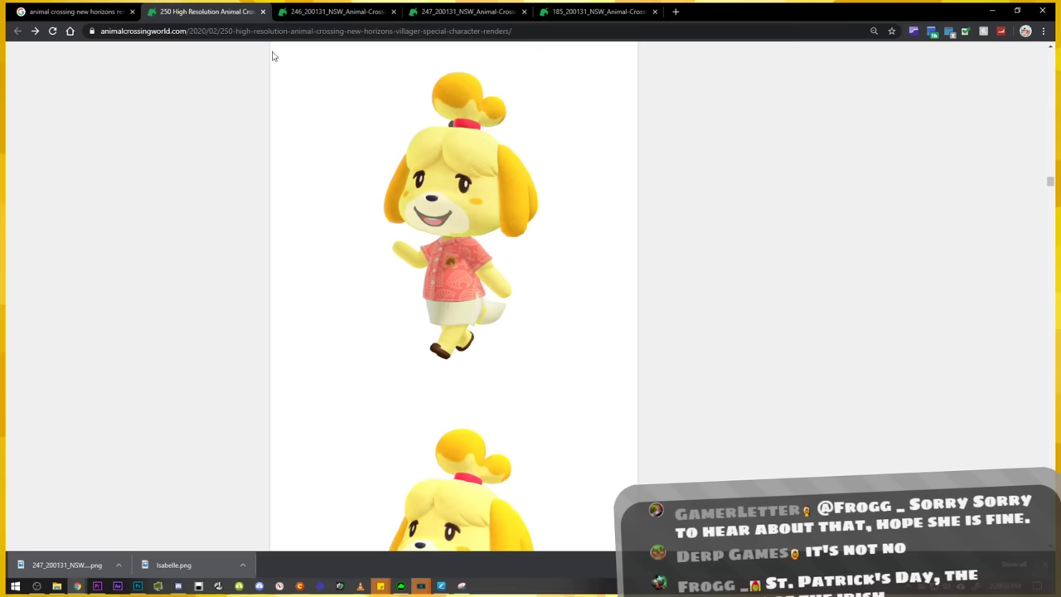
Scroll down the renders past Tom Nook and the wolf villagers to an orange tiger.
scroll(699, 294, down, 3)
scroll(699, 294, down, 10)
scroll(699, 293, down, 1)
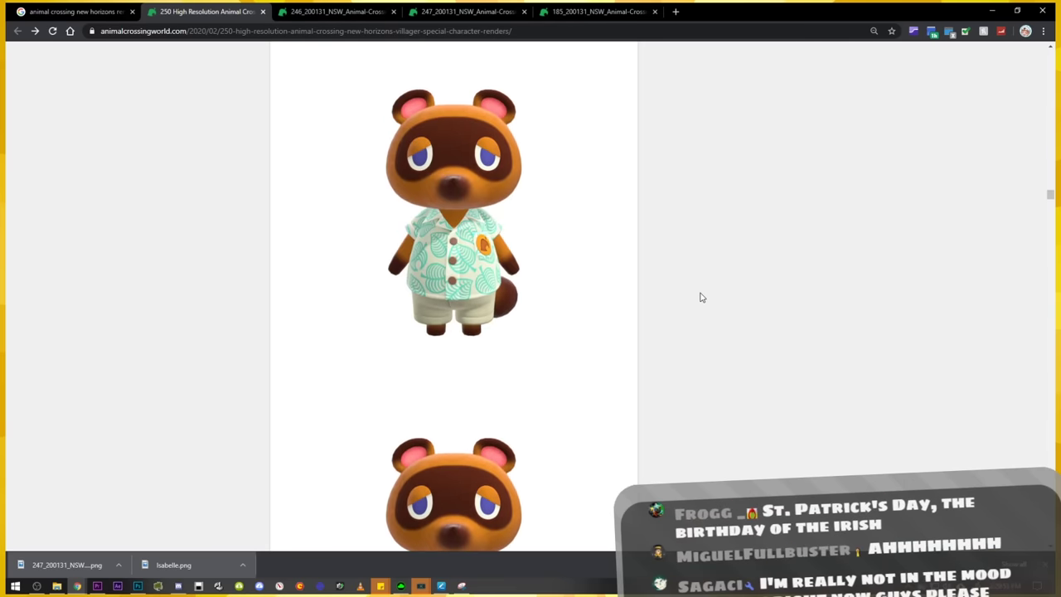
scroll(700, 297, down, 3)
scroll(701, 297, down, 1)
scroll(701, 297, down, 4)
scroll(701, 297, down, 1)
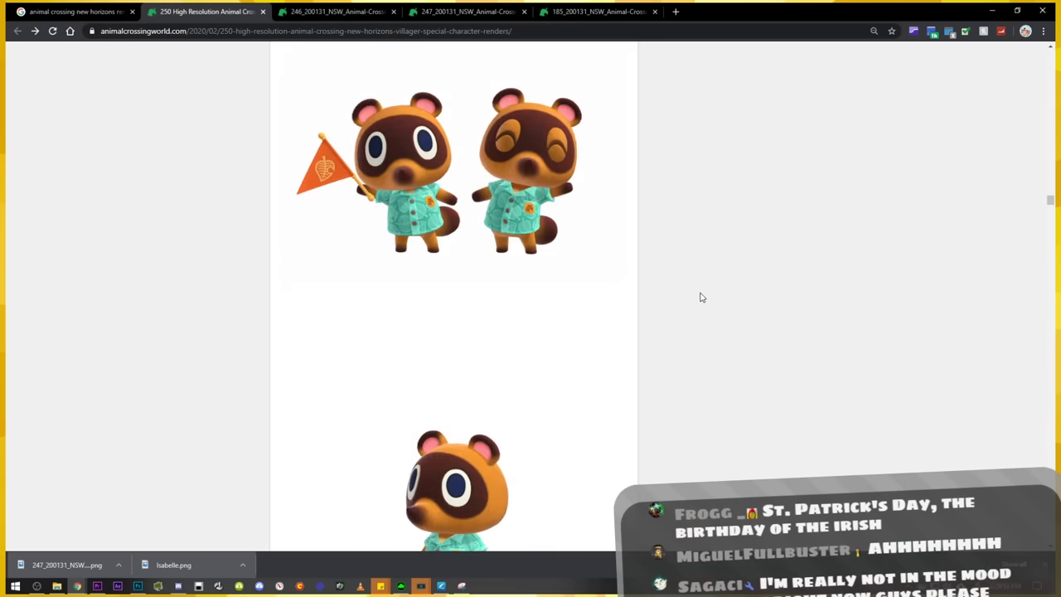
scroll(700, 297, down, 1)
scroll(700, 296, down, 8)
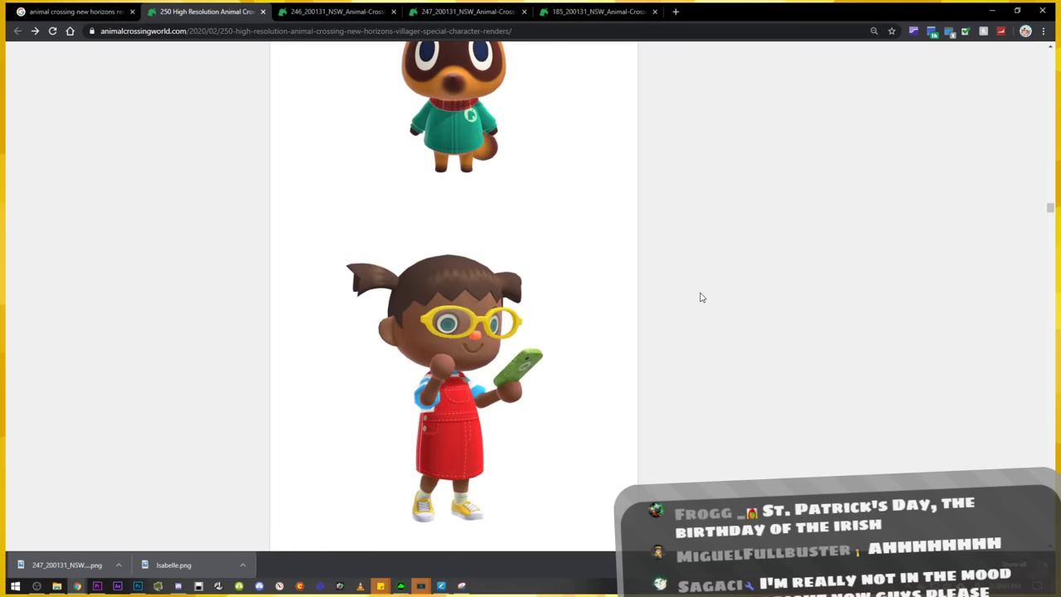
scroll(701, 297, down, 1)
scroll(701, 297, up, 5)
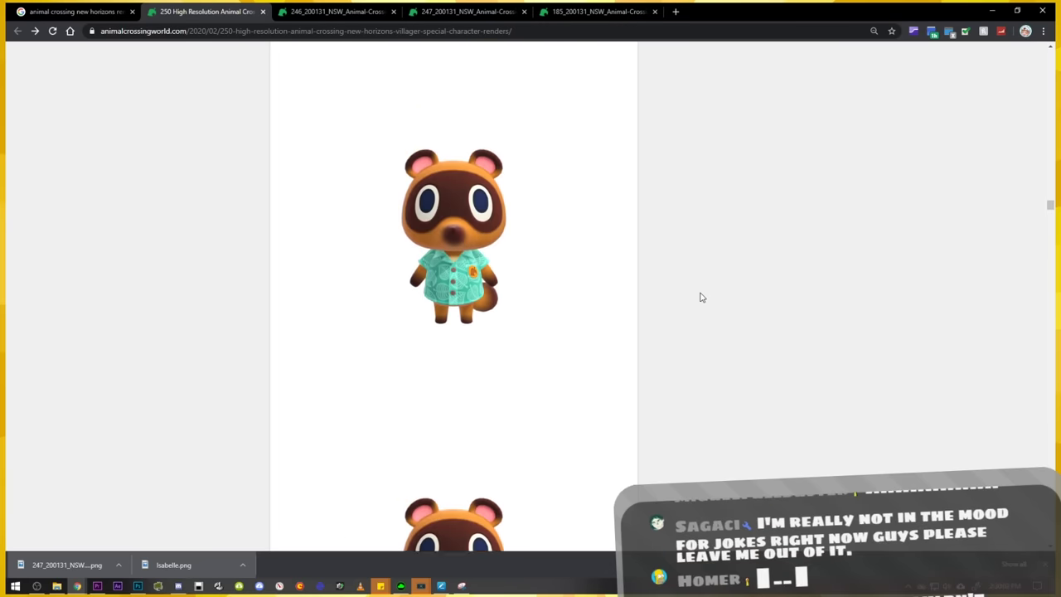
scroll(701, 297, up, 3)
scroll(700, 297, down, 1)
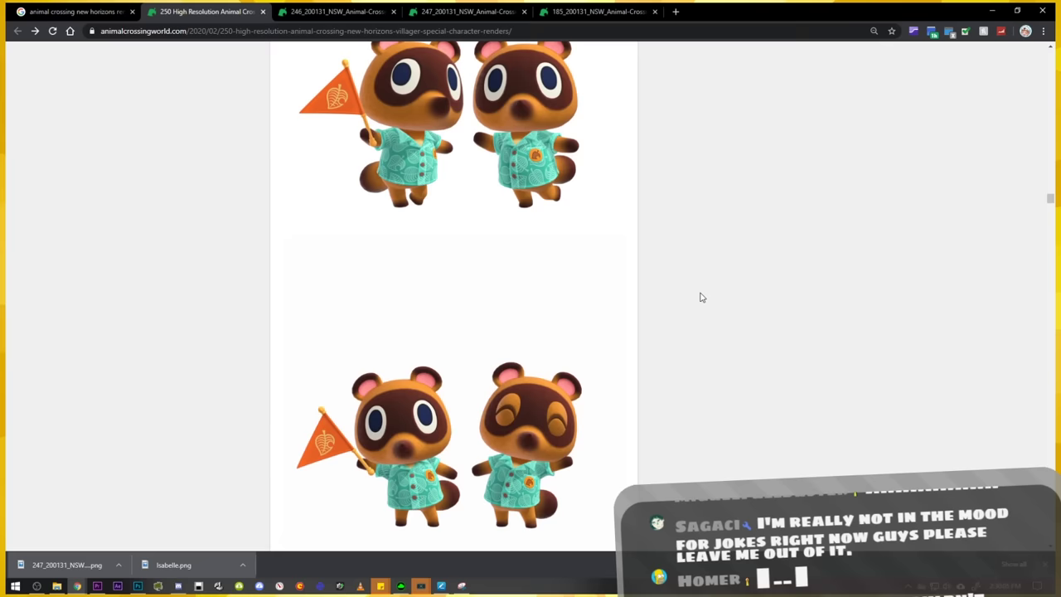
scroll(699, 297, down, 1)
scroll(716, 315, down, 1)
scroll(784, 254, down, 1)
scroll(692, 404, down, 3)
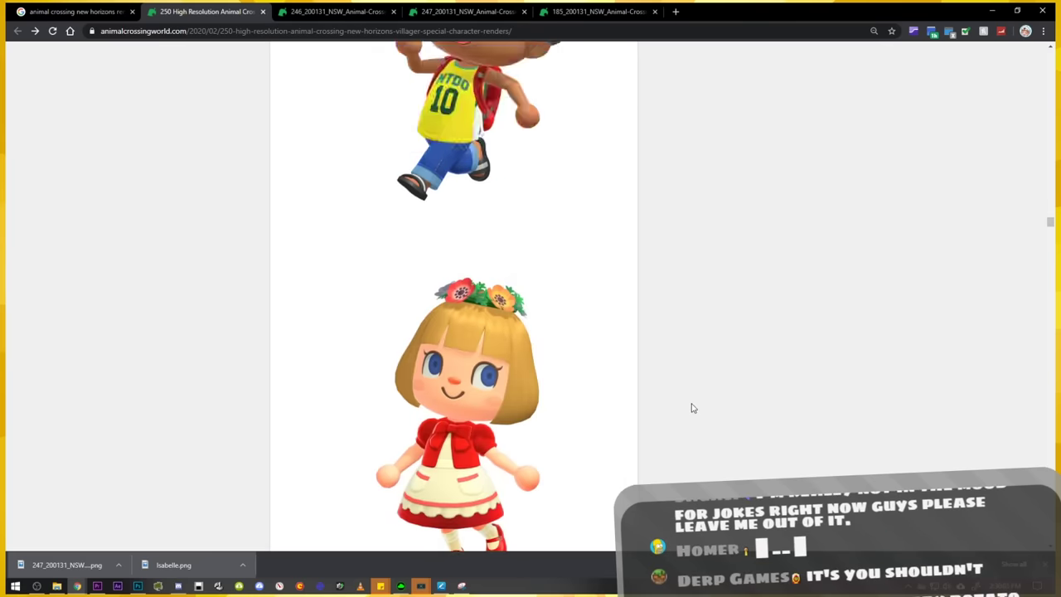
scroll(708, 409, down, 1)
scroll(710, 410, down, 3)
scroll(712, 411, down, 3)
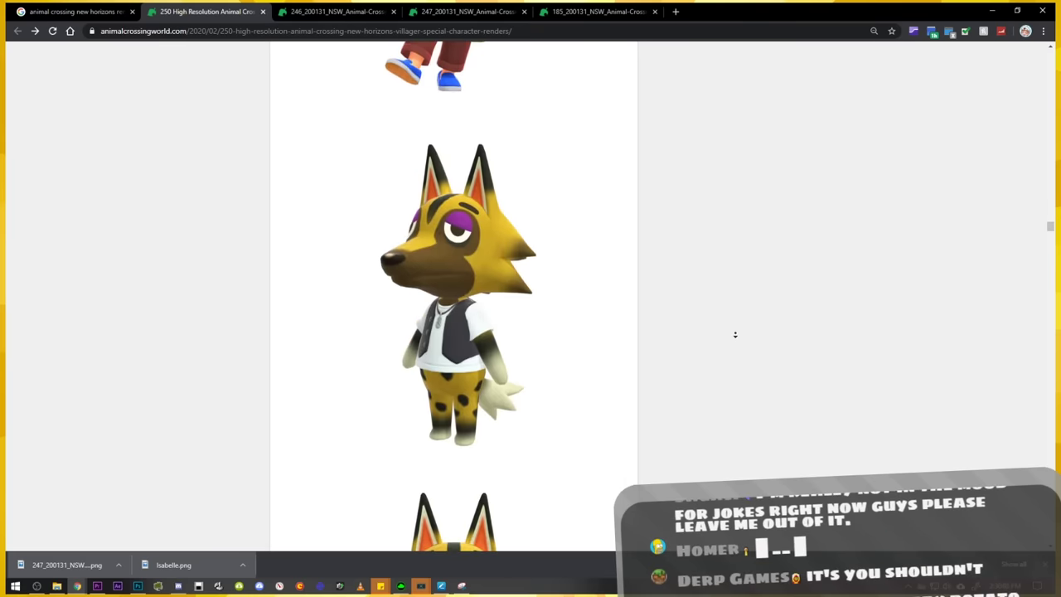
scroll(734, 334, down, 5)
scroll(724, 393, down, 5)
scroll(725, 393, down, 5)
scroll(726, 396, down, 5)
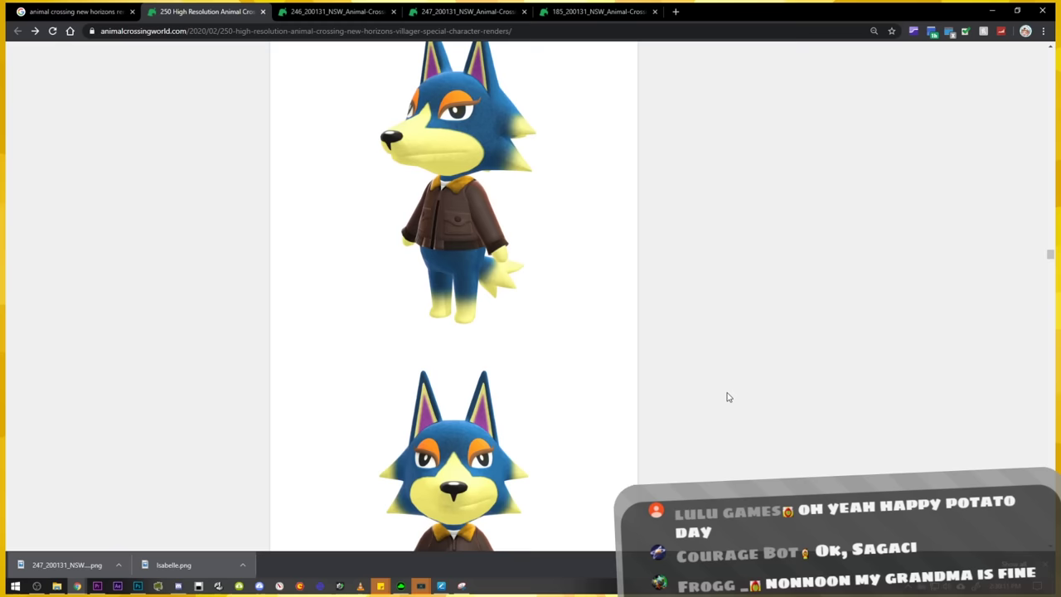
scroll(753, 349, down, 5)
scroll(752, 385, down, 5)
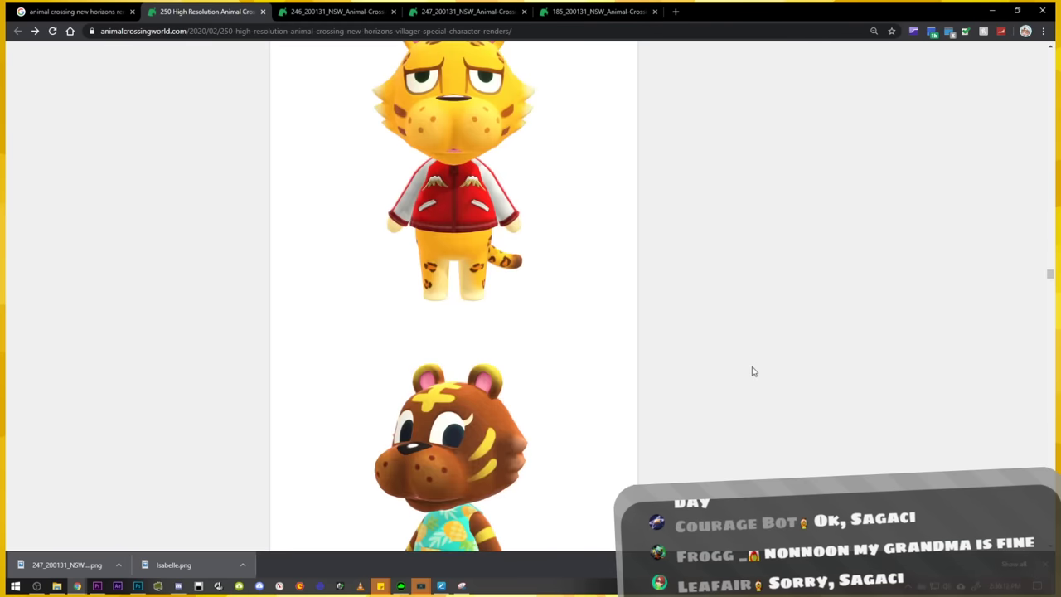
scroll(741, 373, down, 5)
scroll(743, 374, down, 5)
scroll(745, 379, down, 2)
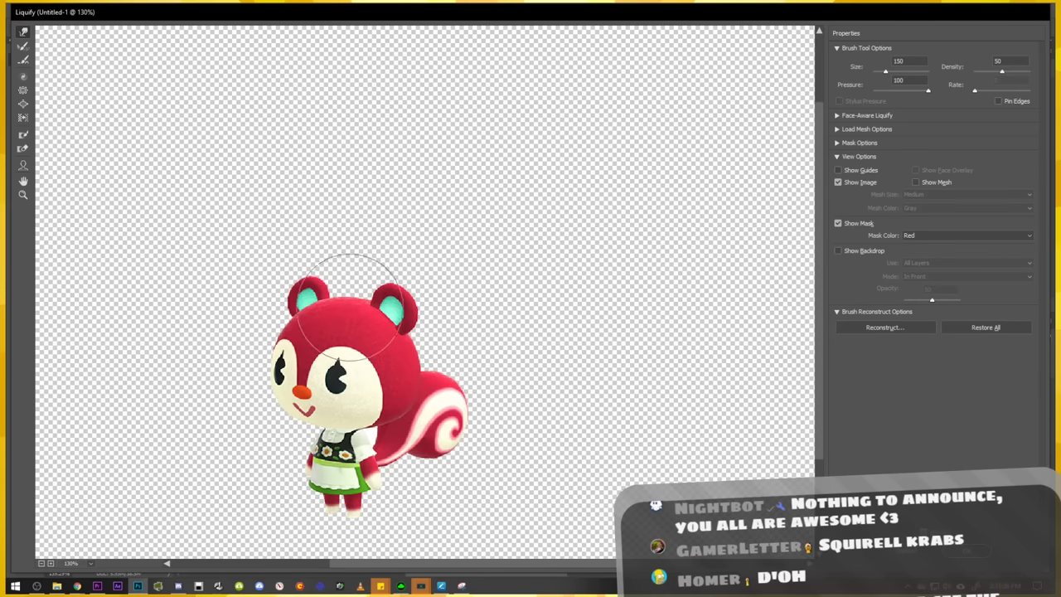
Warp the red squirrel's hair into a tall head, a long right spike and a forked left claw.
drag(340, 225, 339, 147)
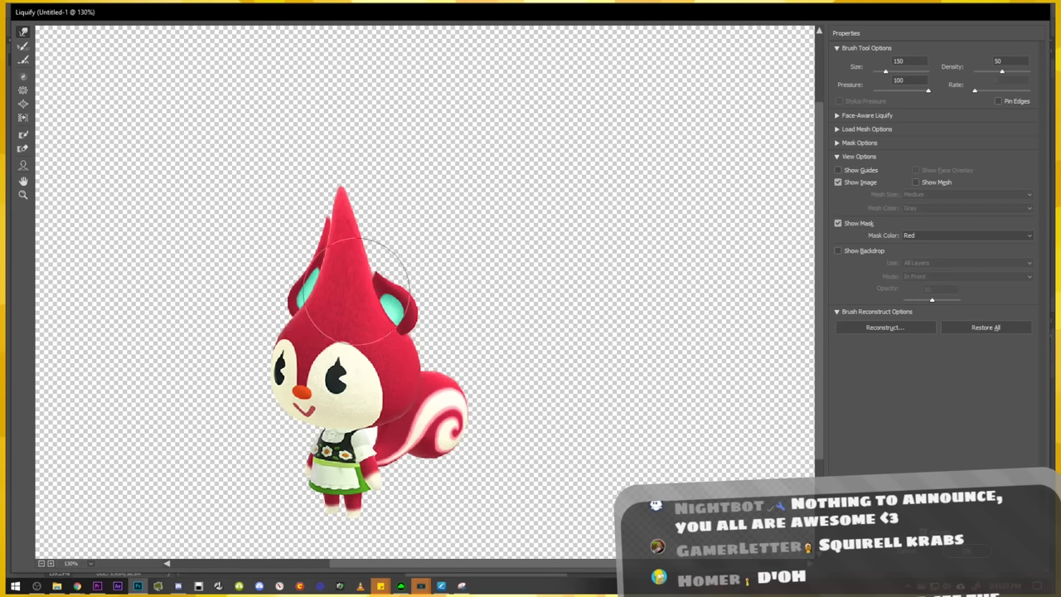
mouse_move(356, 320)
mouse_down()
mouse_move(351, 166)
mouse_move(268, 254)
mouse_move(280, 177)
mouse_move(301, 154)
mouse_move(316, 161)
mouse_move(320, 147)
mouse_move(323, 190)
mouse_move(331, 172)
mouse_up()
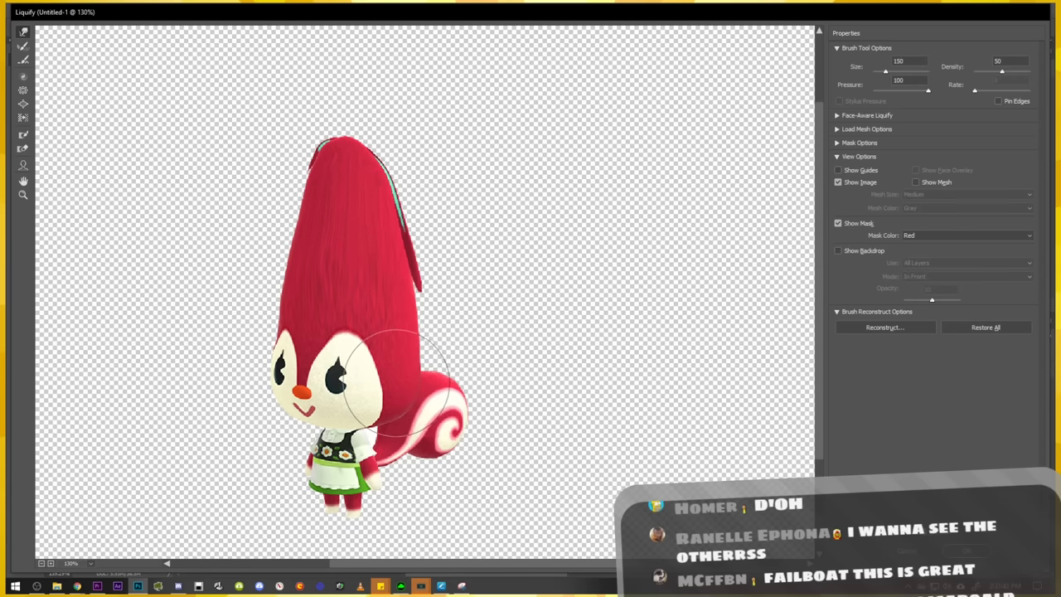
mouse_move(385, 309)
mouse_down()
mouse_move(391, 237)
mouse_move(398, 256)
mouse_up()
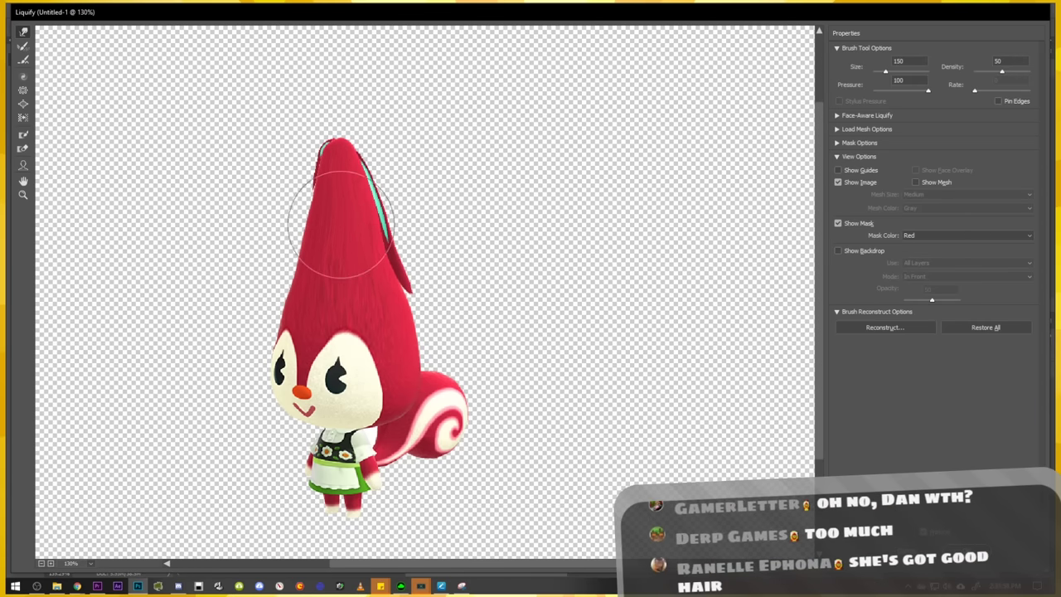
drag(330, 196, 768, 200)
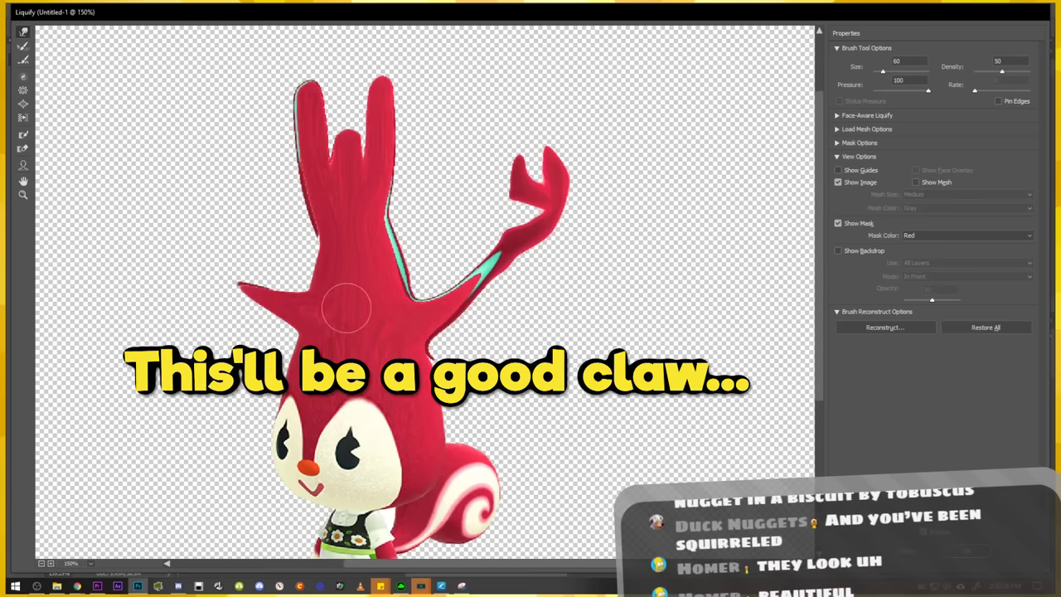
drag(280, 269, 194, 246)
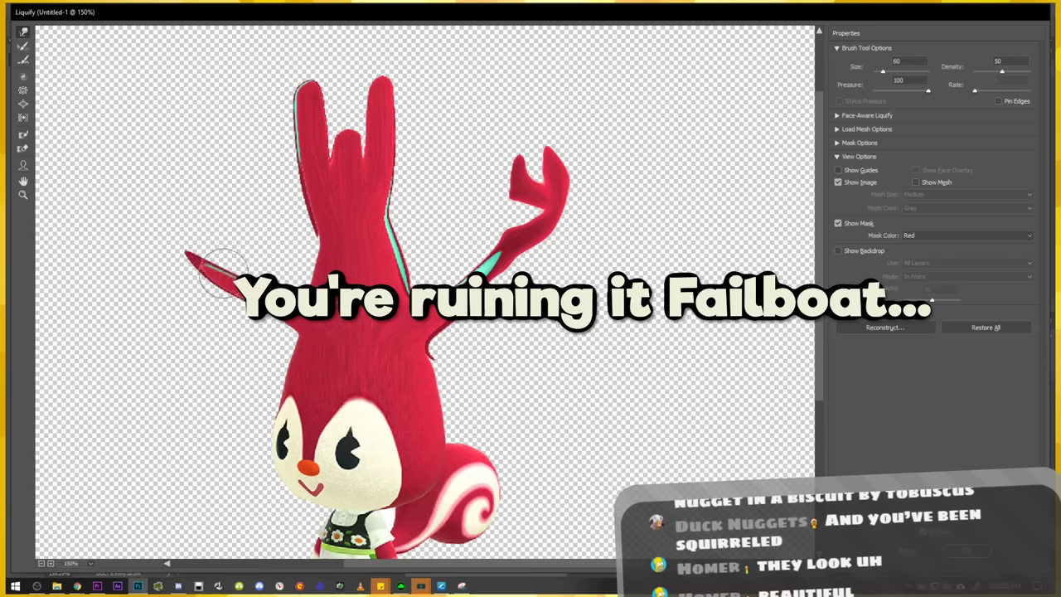
drag(191, 202, 189, 142)
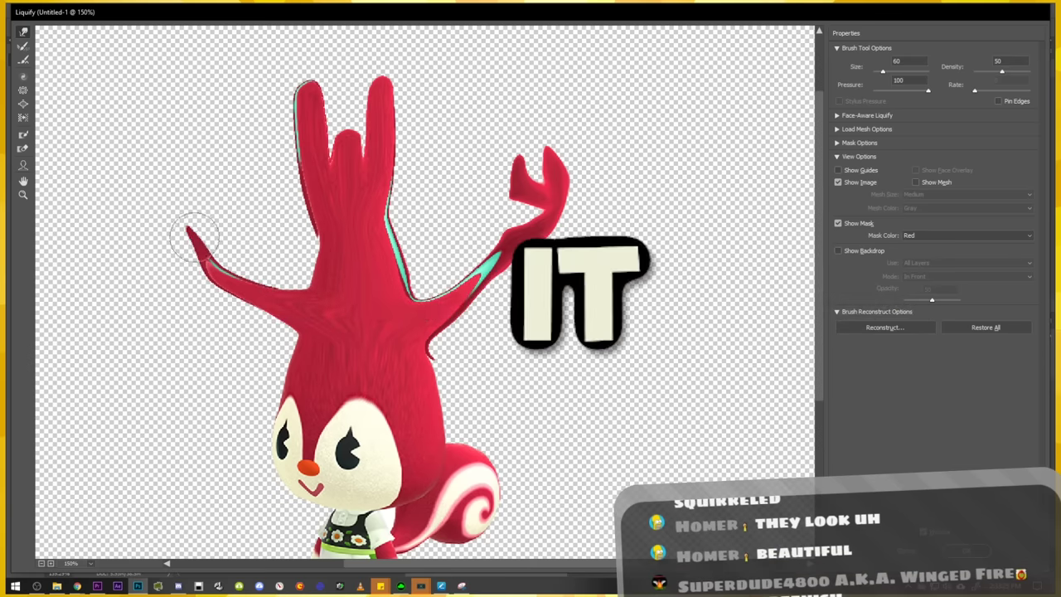
drag(195, 236, 240, 224)
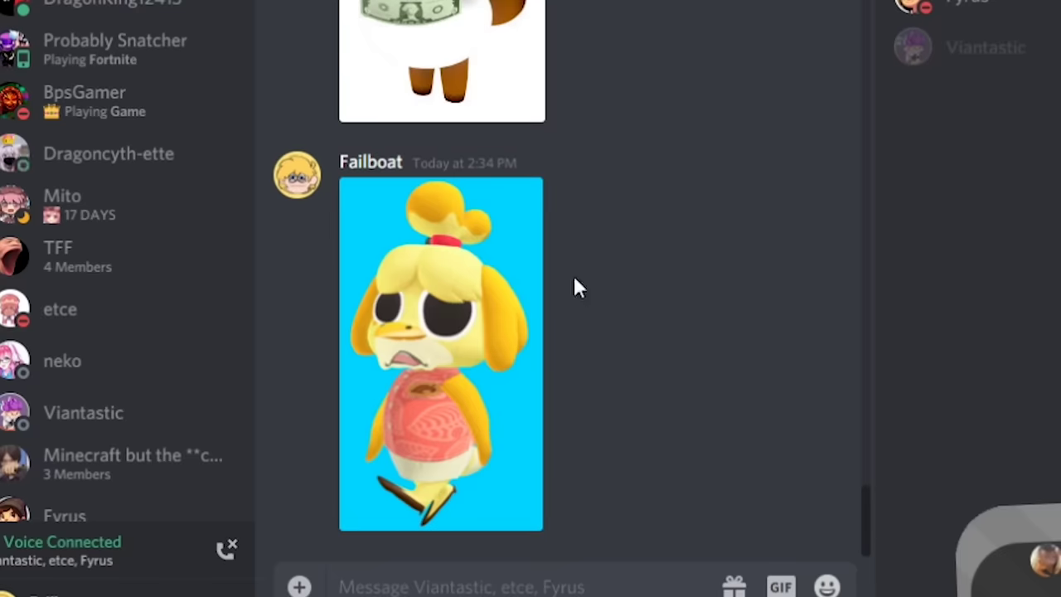
click(469, 268)
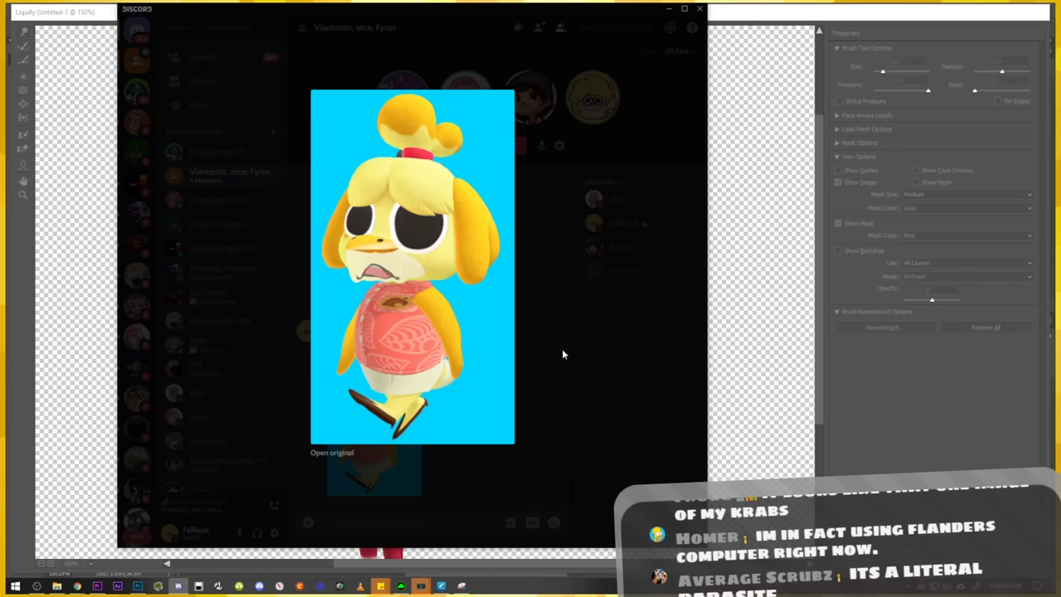
click(654, 282)
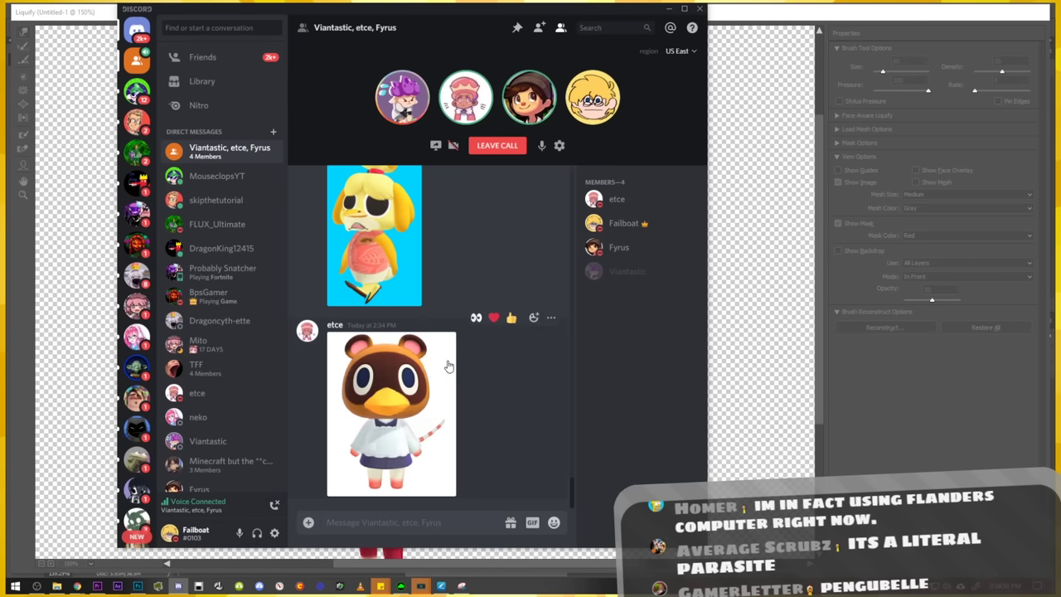
click(423, 398)
click(546, 341)
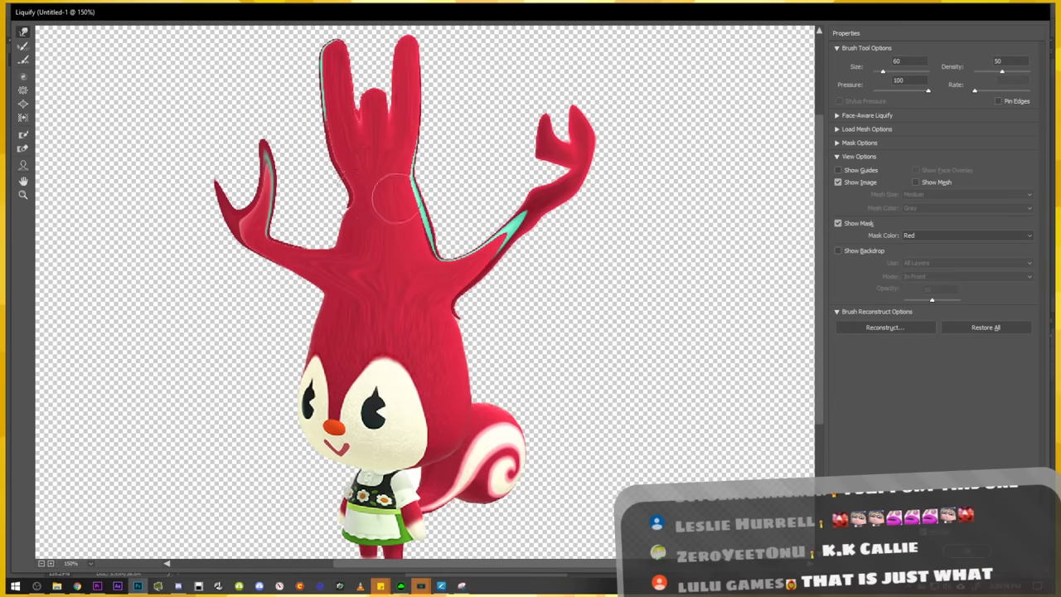
Warp a small wavy twig out of the trunk's left side, then move the squirrel lower.
scroll(356, 196, up, 2)
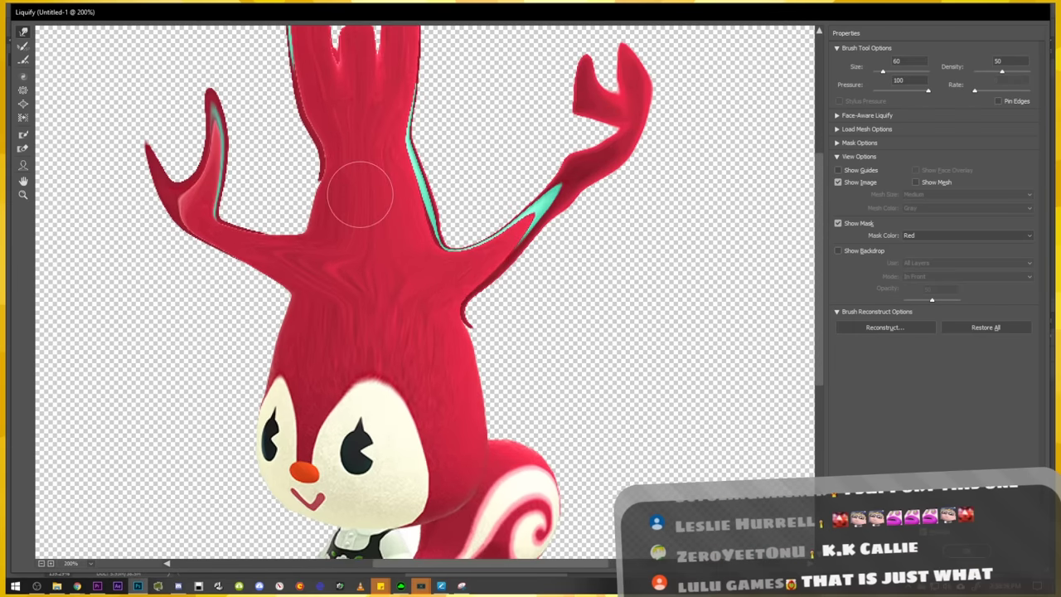
scroll(356, 157, up, 1)
scroll(469, 296, up, 2)
scroll(462, 279, up, 1)
scroll(462, 279, up, 1)
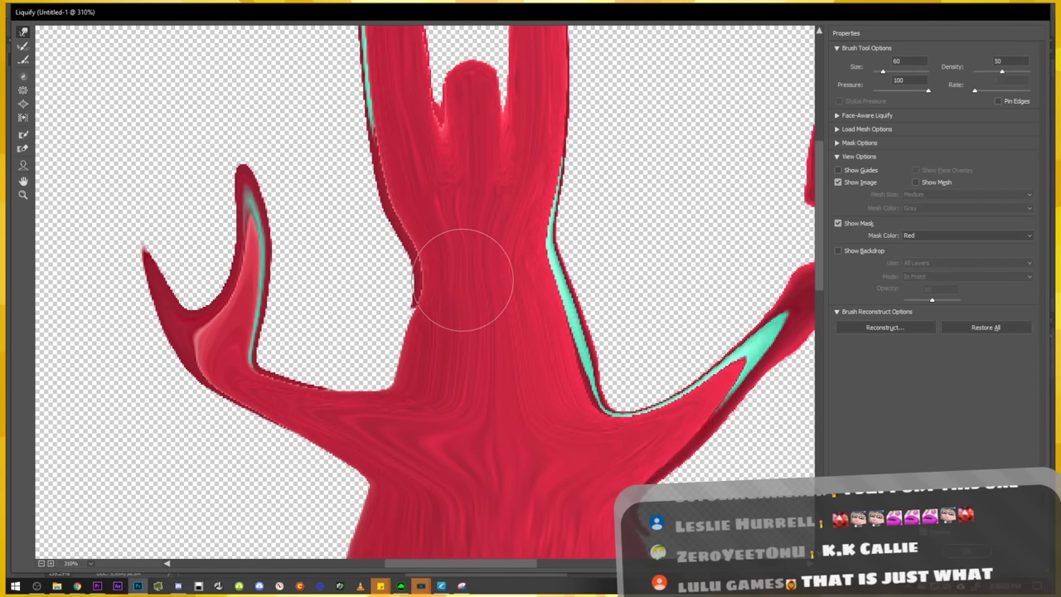
key(bracketleft)
key(bracketleft)
key(bracketleft)
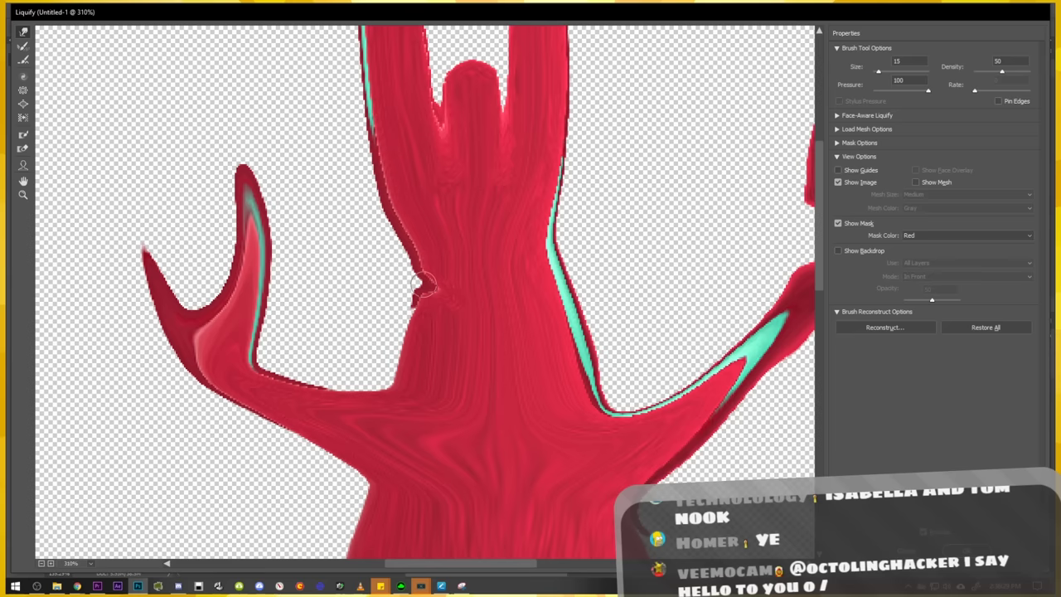
key(bracketright)
key(bracketright)
mouse_move(469, 309)
mouse_down()
mouse_move(484, 320)
mouse_move(464, 303)
mouse_move(481, 306)
mouse_up()
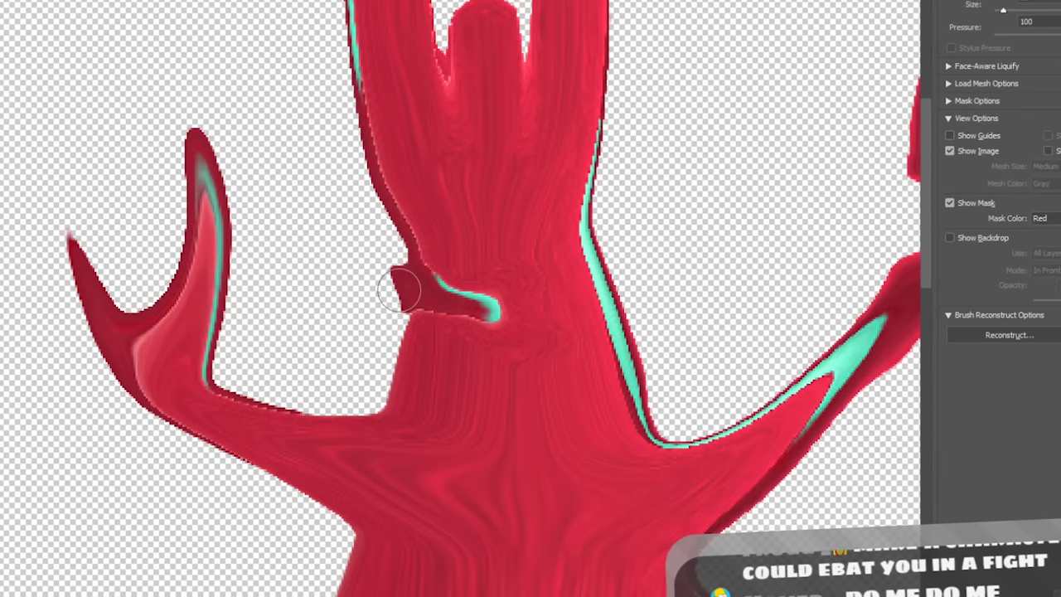
drag(403, 286, 364, 264)
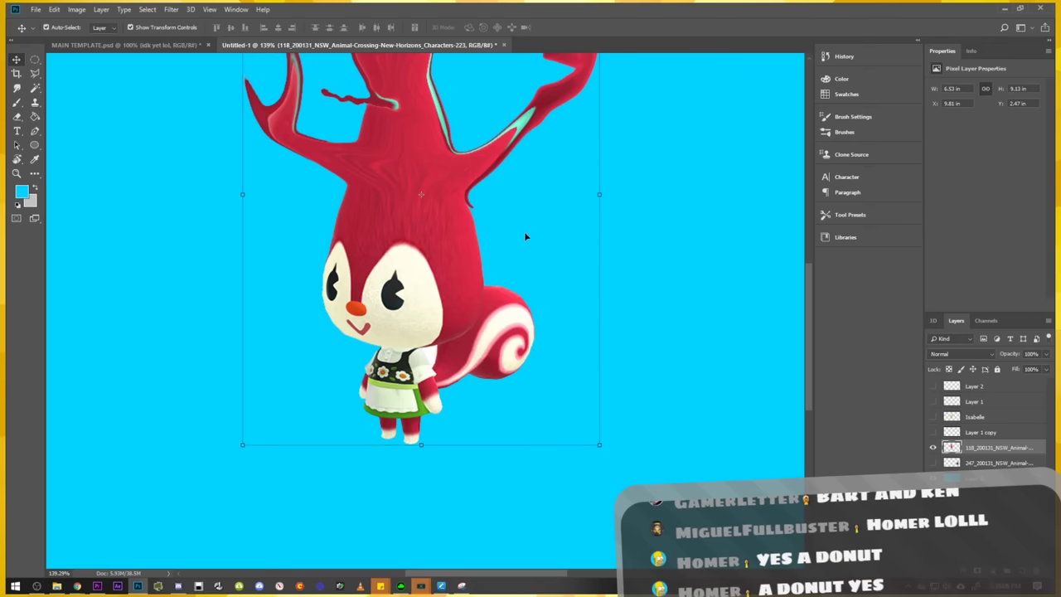
mouse_move(524, 232)
mouse_down()
mouse_move(498, 409)
mouse_move(508, 379)
mouse_up()
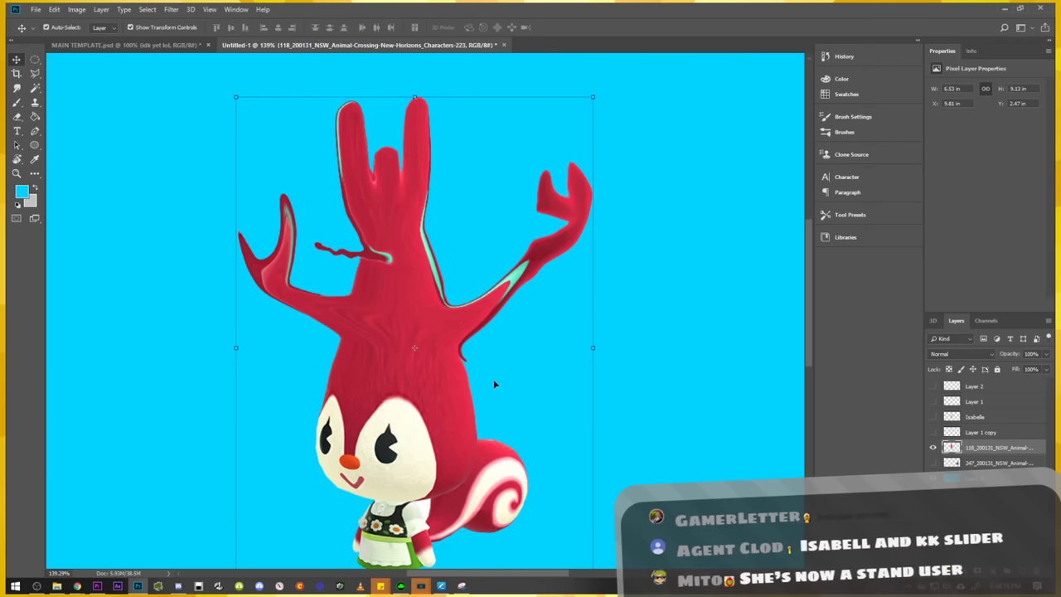
Apply the squirrel's new position and add an empty Layer 3.
key(Return)
key(ctrl+shift+alt+n)
scroll(329, 460, up, 2)
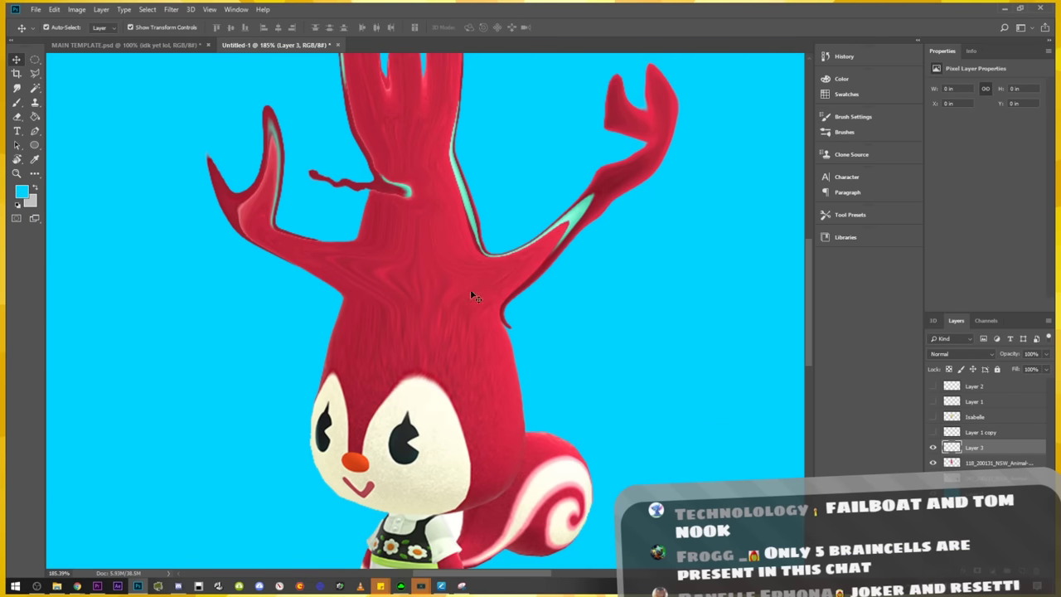
scroll(469, 224, up, 3)
scroll(467, 216, down, 2)
scroll(469, 216, down, 2)
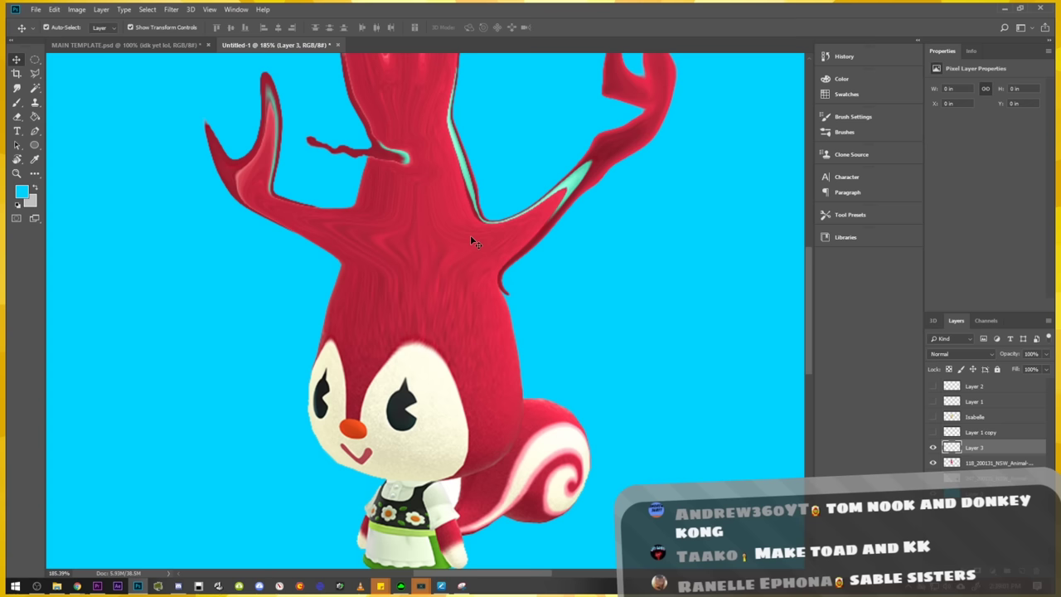
scroll(497, 245, up, 3)
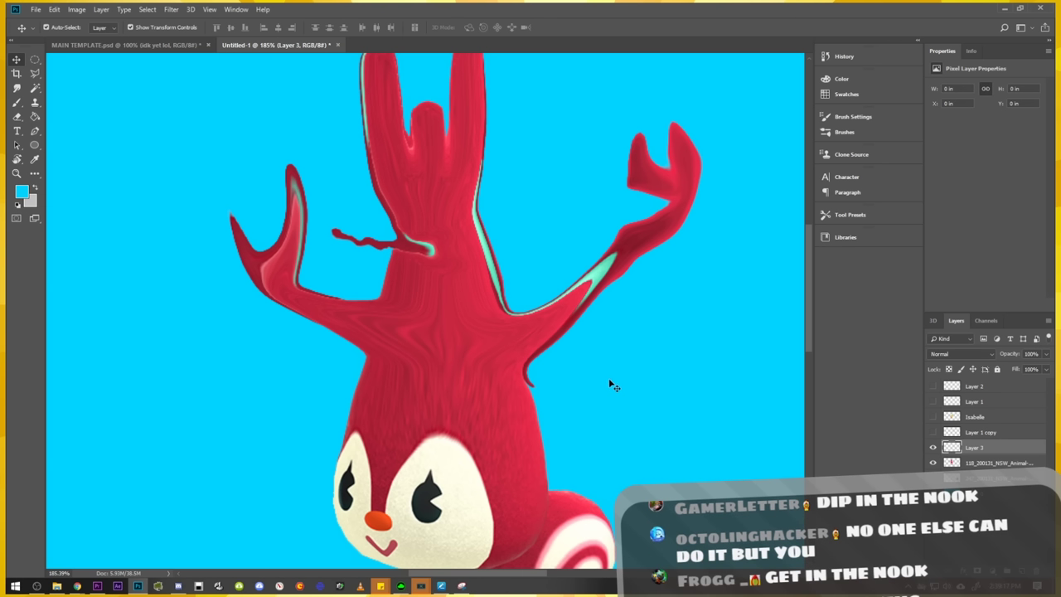
Find a walking Isabelle render in the browser and bring it into Photoshop.
key(alt+Tab)
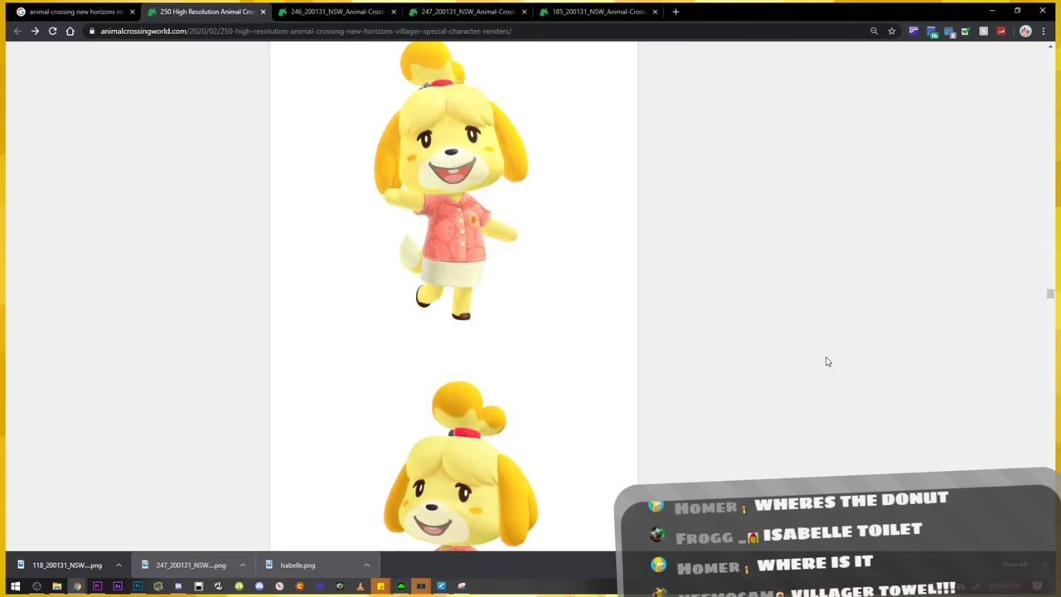
scroll(827, 362, down, 3)
scroll(826, 364, down, 3)
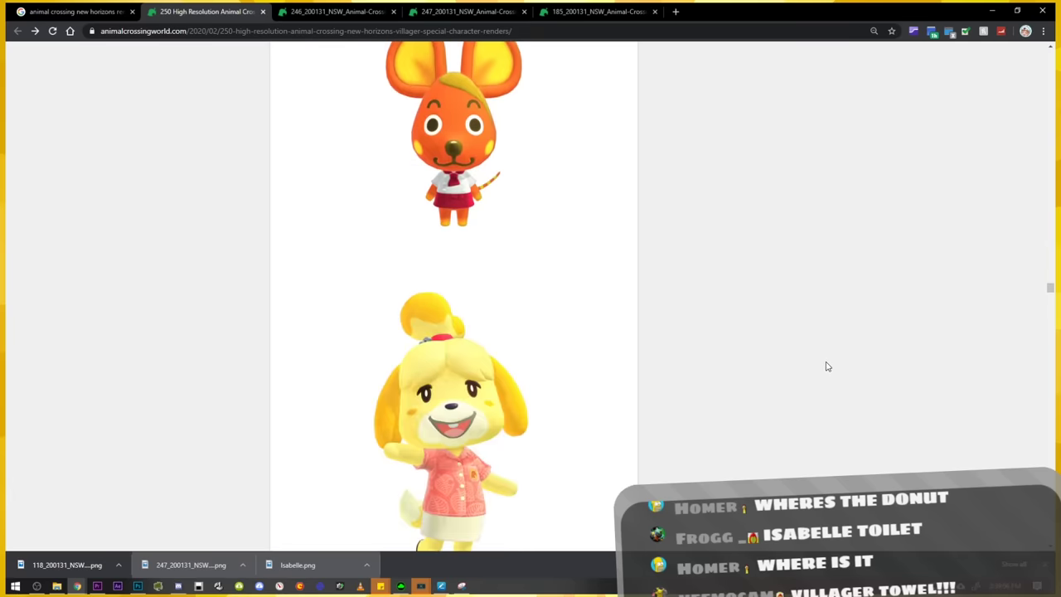
scroll(827, 369, down, 3)
scroll(826, 374, down, 3)
scroll(827, 374, up, 1)
key(alt+Tab)
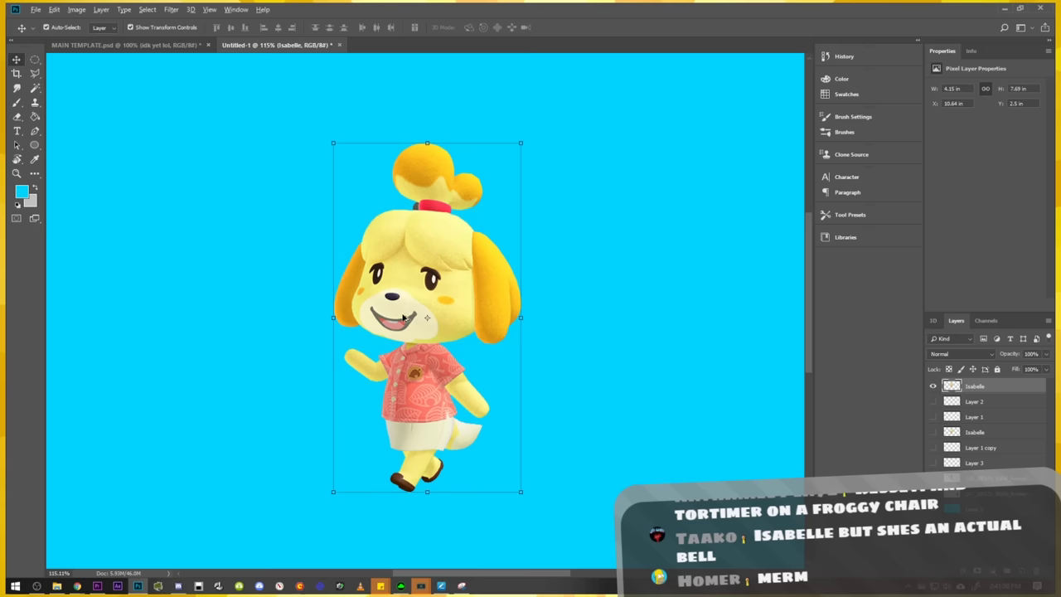
Open Filter > Liquify on the Isabelle layer and zoom the preview in and out.
scroll(403, 318, up, 3)
scroll(404, 318, down, 1)
click(171, 9)
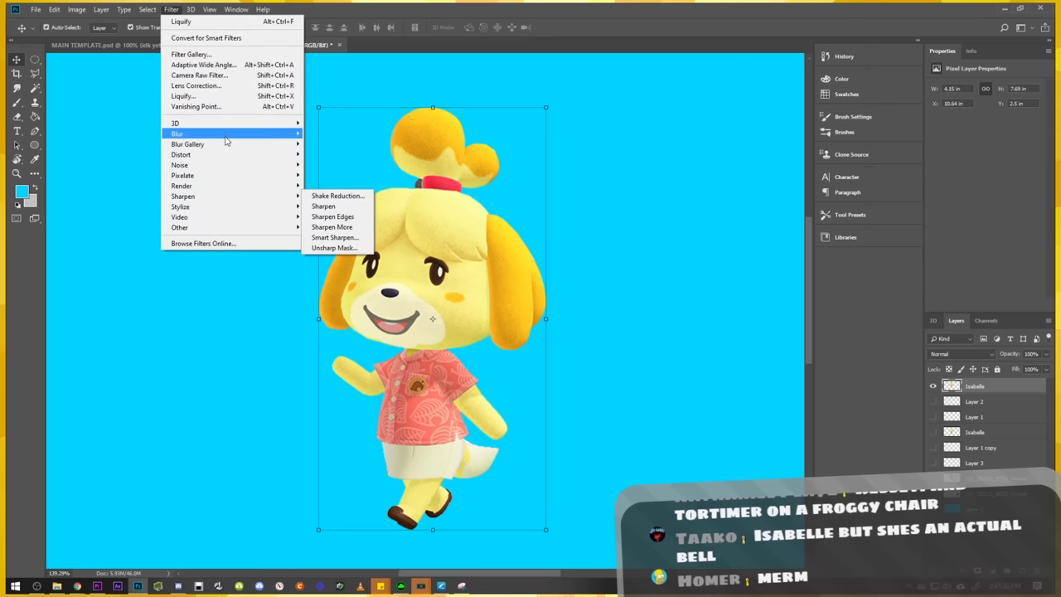
click(201, 97)
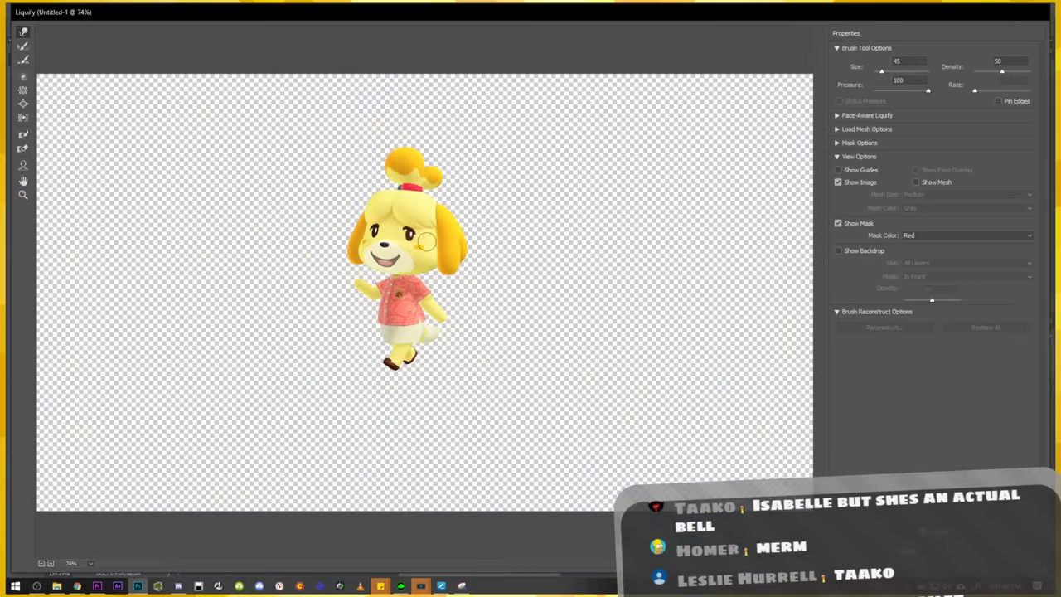
scroll(357, 240, up, 1)
scroll(357, 240, up, 1)
scroll(357, 240, up, 1)
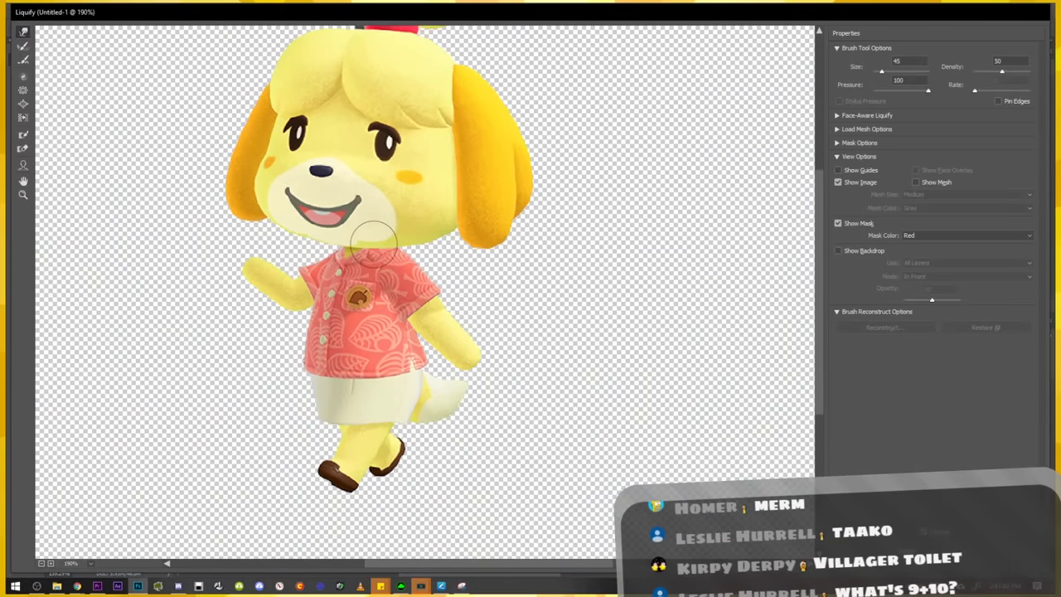
scroll(357, 241, up, 1)
scroll(504, 326, down, 1)
scroll(498, 324, down, 1)
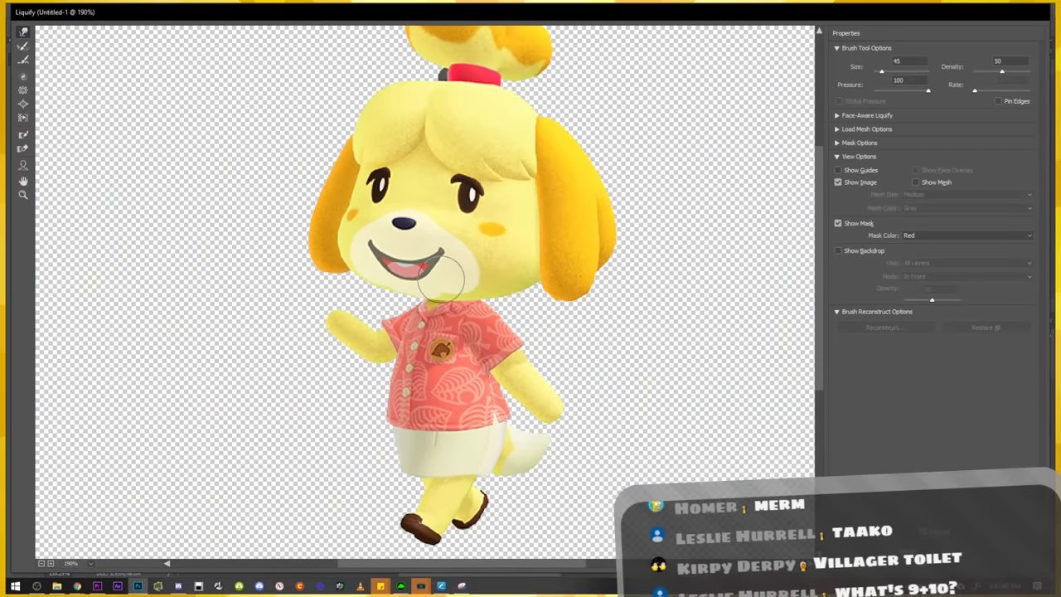
scroll(439, 276, down, 1)
scroll(440, 276, down, 1)
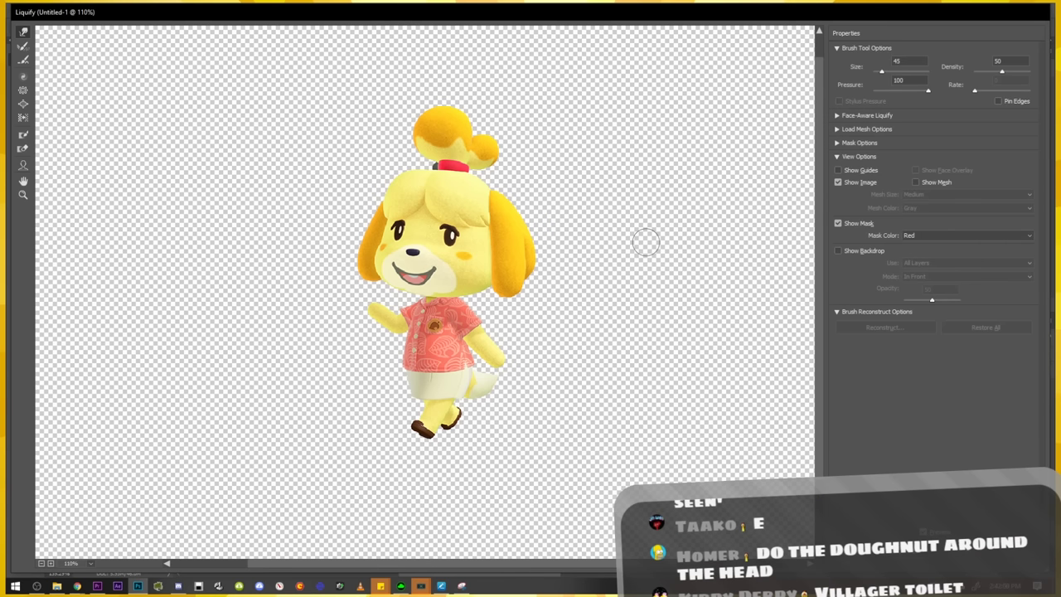
Sweep Isabelle's top hair bun into a long curl with a larger brush, then set density to 72.
key(bracketright)
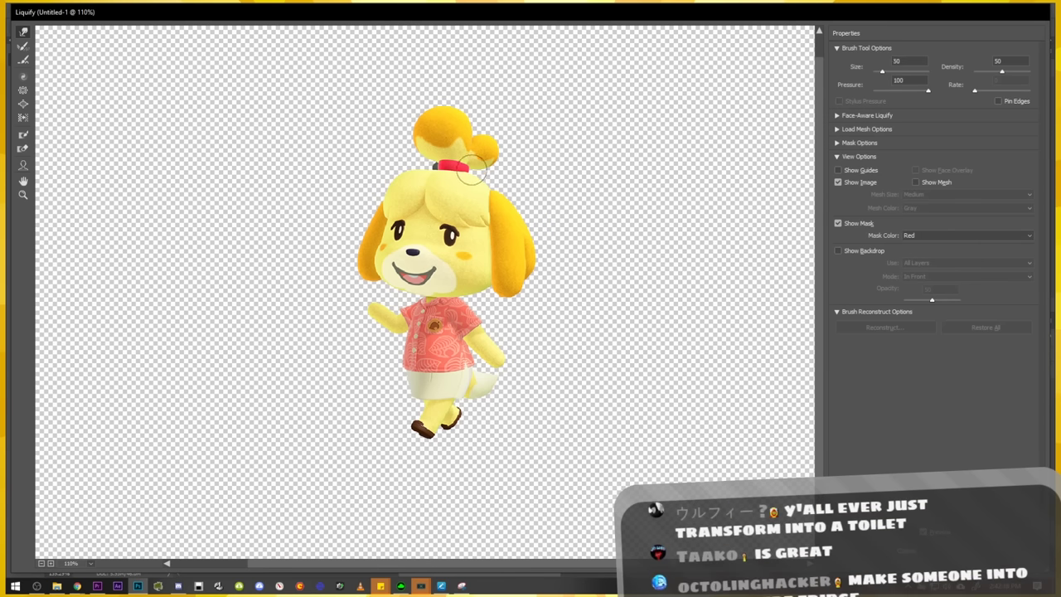
mouse_move(473, 170)
mouse_down()
mouse_move(553, 199)
mouse_move(561, 257)
mouse_up()
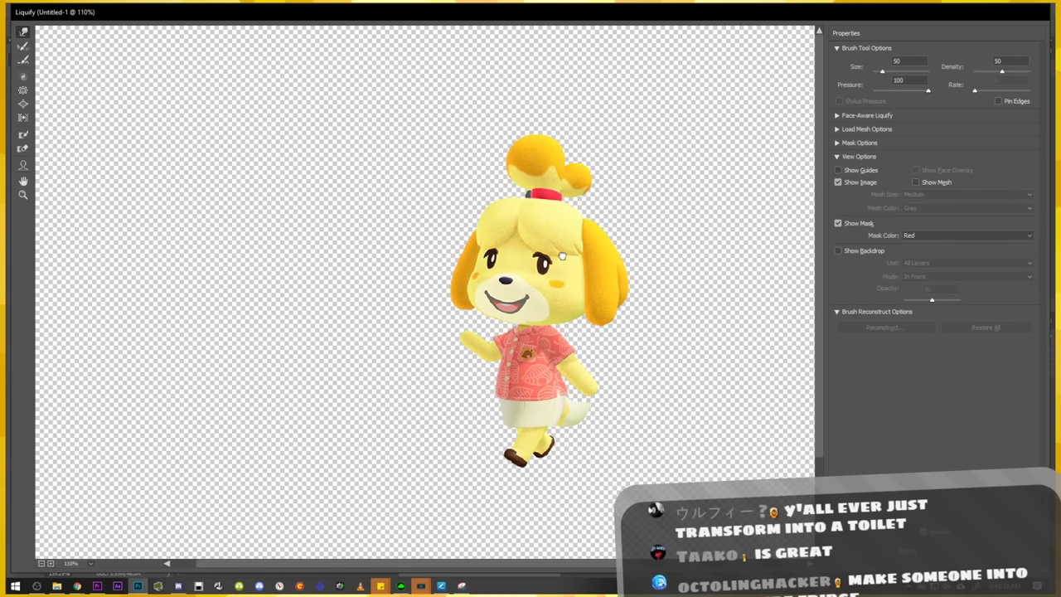
key(bracketright)
key(bracketright)
key(bracketright)
drag(541, 137, 472, 95)
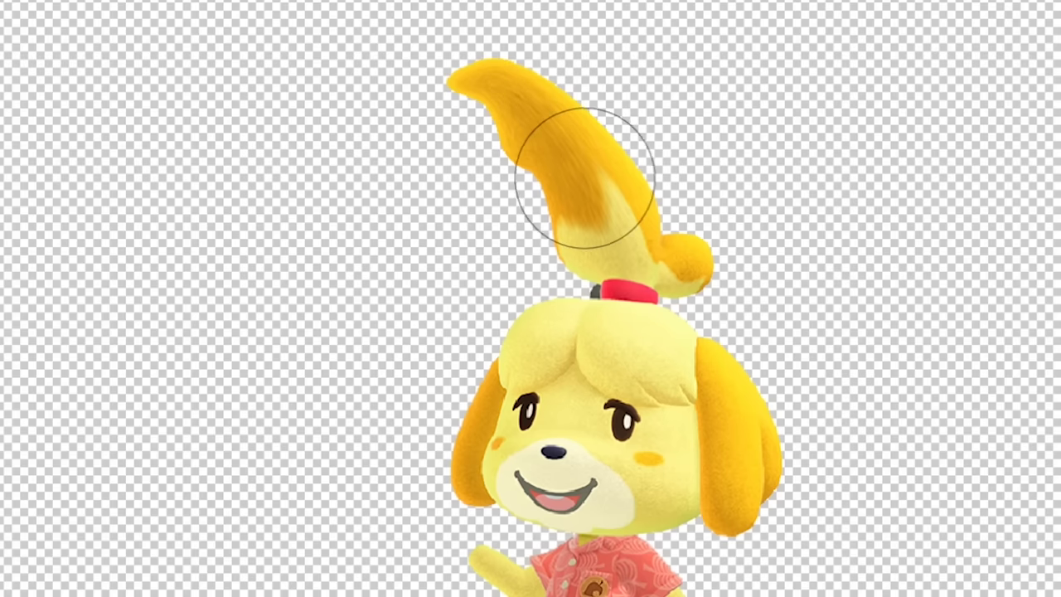
drag(533, 149, 377, 153)
drag(1005, 73, 1014, 73)
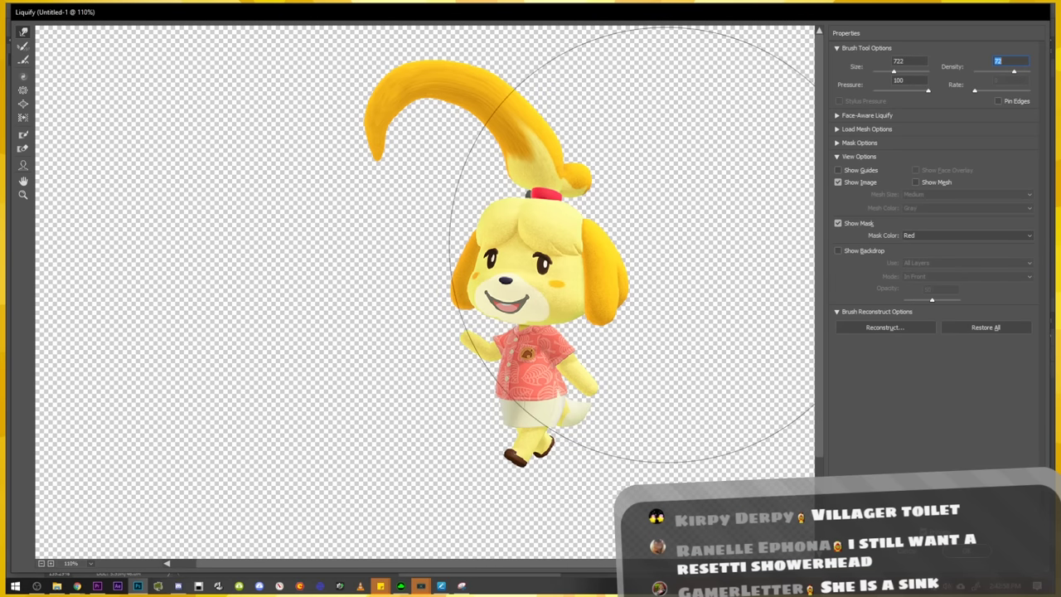
Stretch Isabelle's body and mouth horizontally, undoing a stray head warp.
mouse_move(580, 356)
mouse_down()
mouse_move(199, 317)
mouse_move(17, 315)
mouse_up()
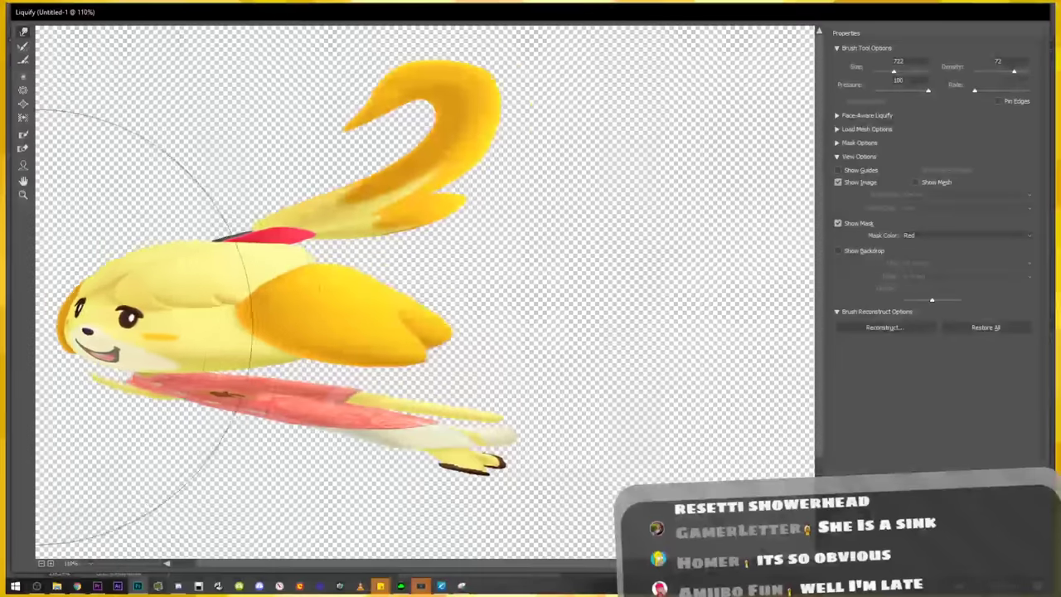
drag(267, 344, 563, 294)
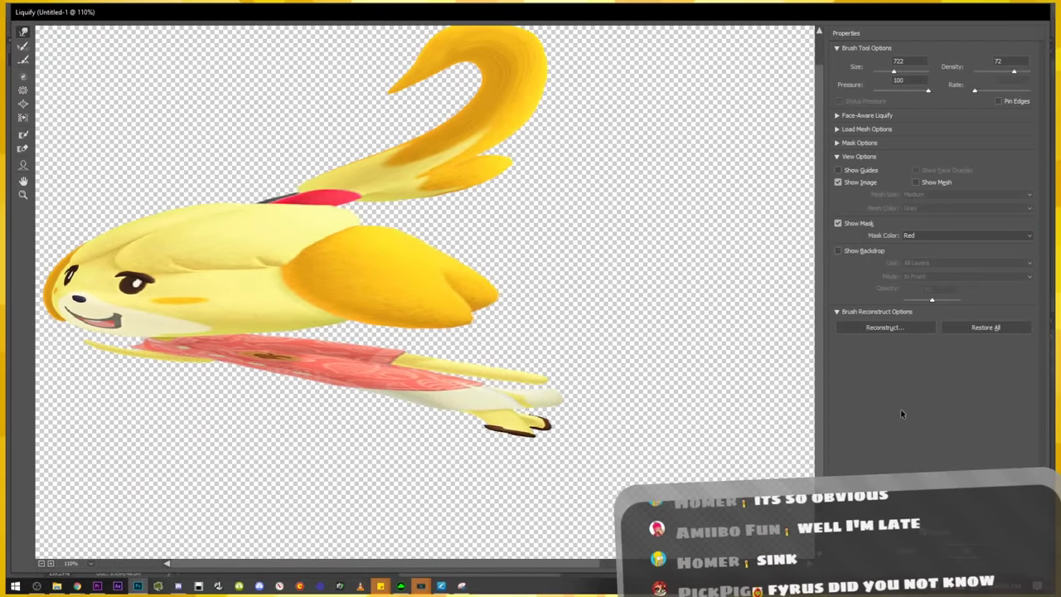
mouse_move(738, 431)
mouse_down()
mouse_move(750, 381)
mouse_move(780, 390)
mouse_up()
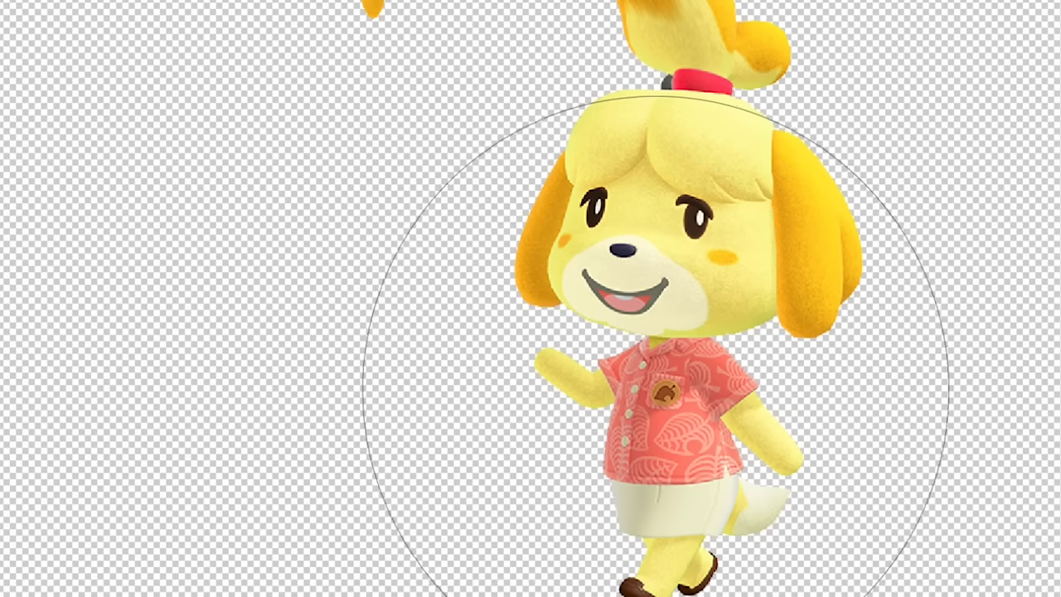
drag(677, 382, 456, 528)
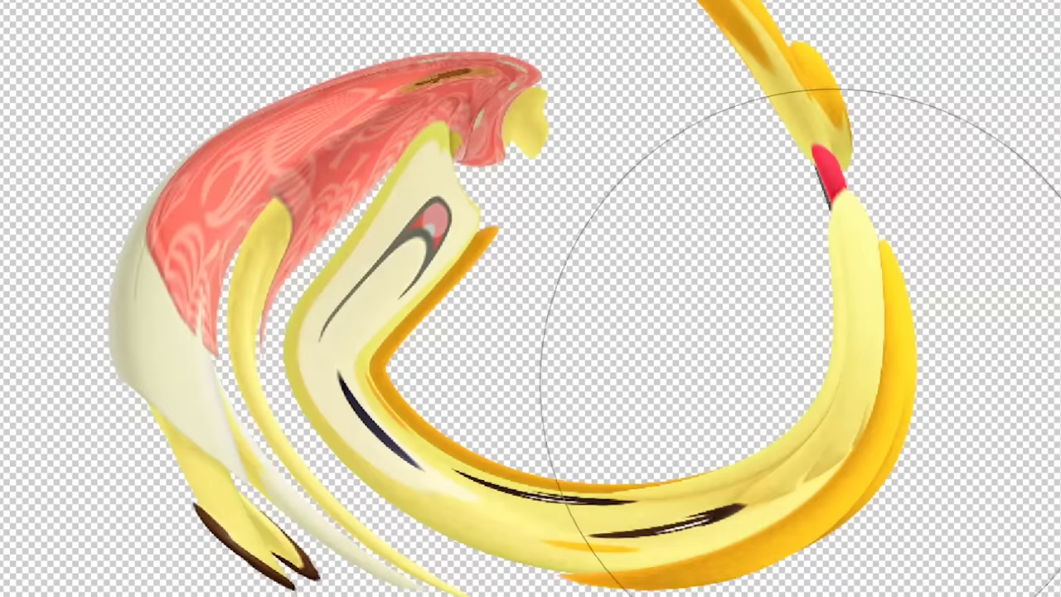
key(ctrl+z)
key(ctrl+z)
key(ctrl+z)
mouse_move(838, 423)
mouse_down()
mouse_move(533, 540)
mouse_move(540, 434)
mouse_up()
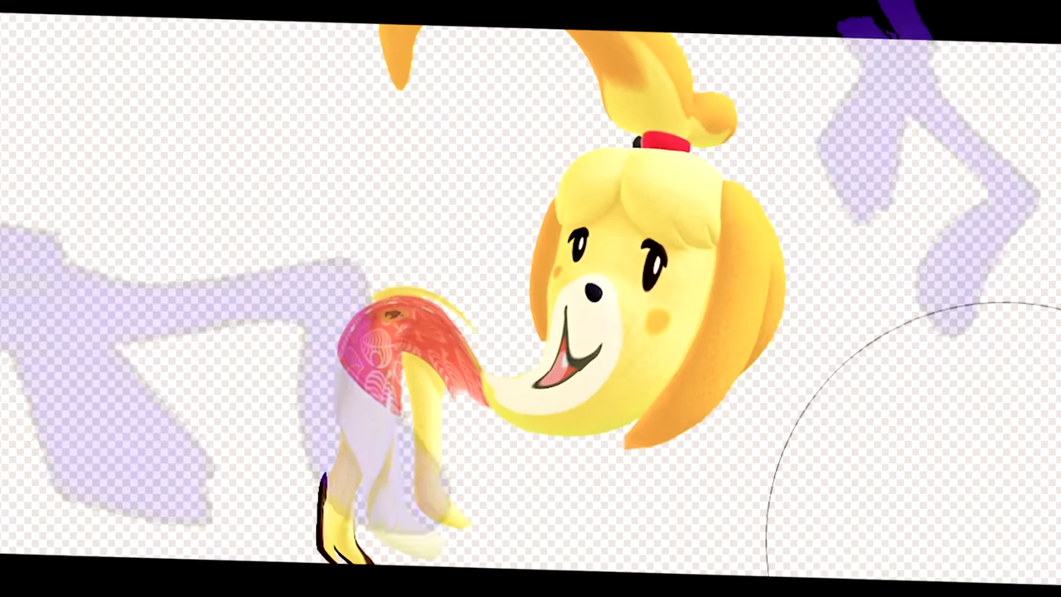
Select the Isabelle layer and browse the menus for the Liquify filter.
scroll(494, 364, up, 1)
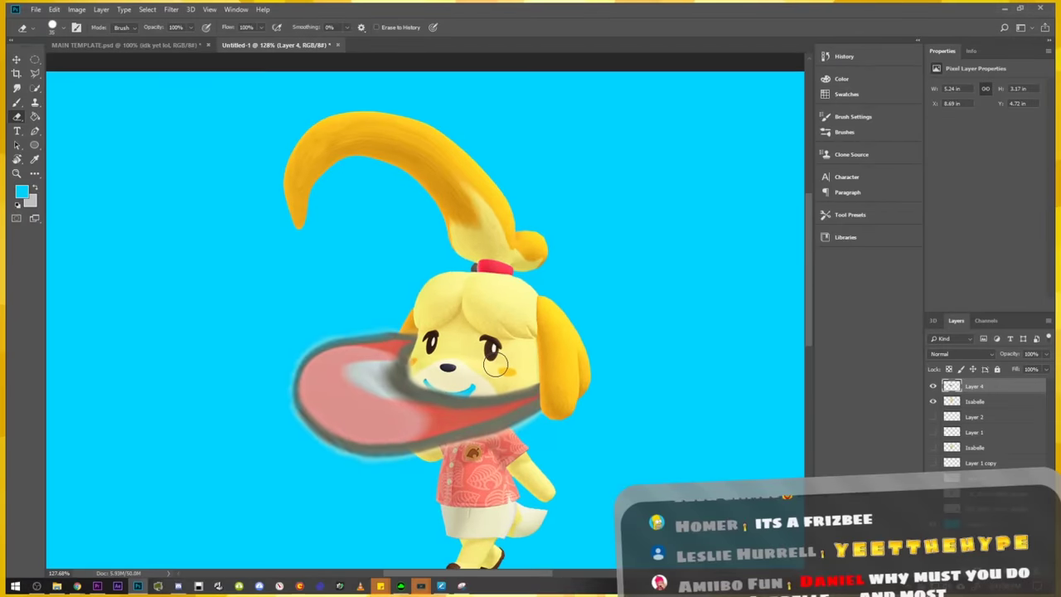
scroll(529, 359, right, 5)
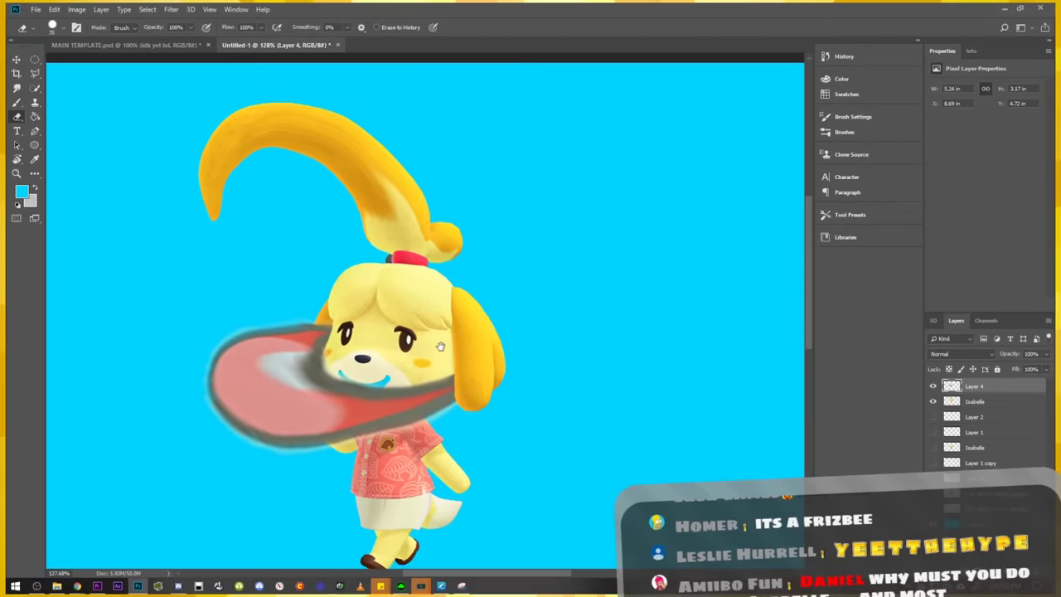
click(975, 402)
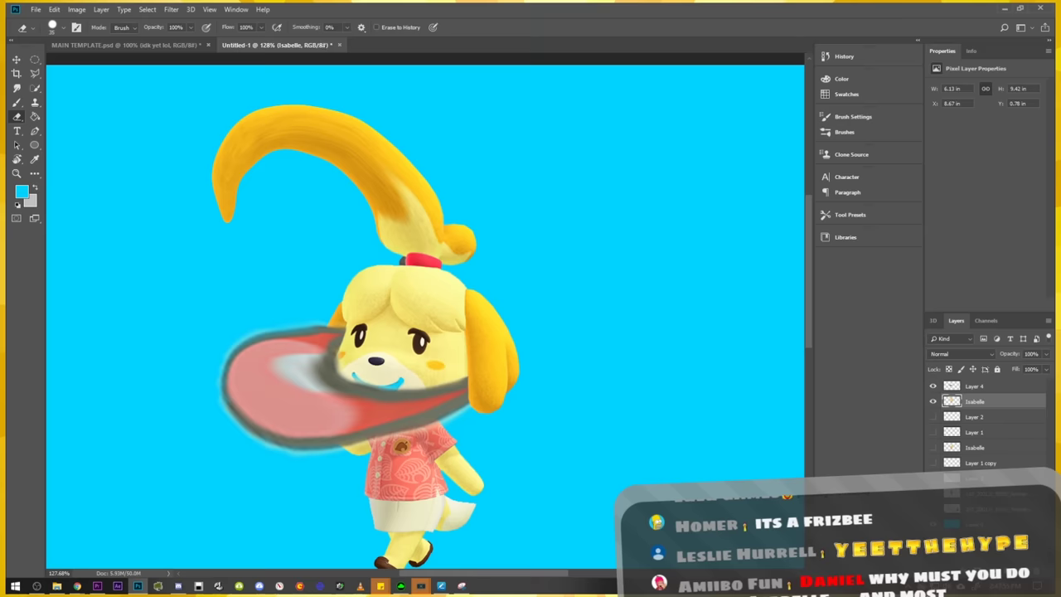
click(211, 12)
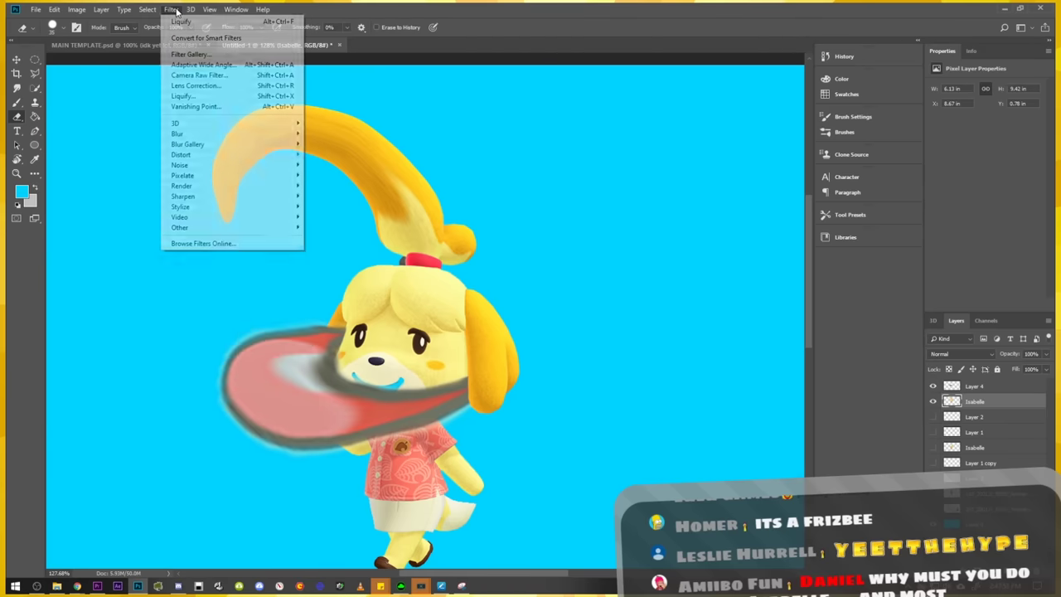
Open Liquify on the Isabelle layer, try a larger-brush hair warp, then undo it.
click(199, 99)
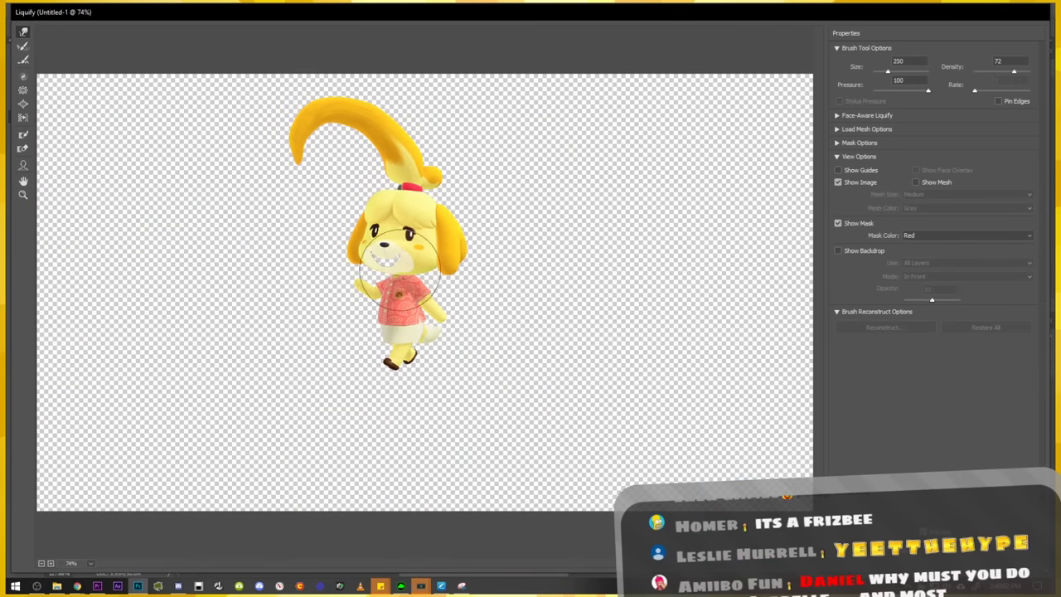
scroll(377, 262, up, 1)
scroll(350, 265, up, 1)
scroll(372, 280, up, 1)
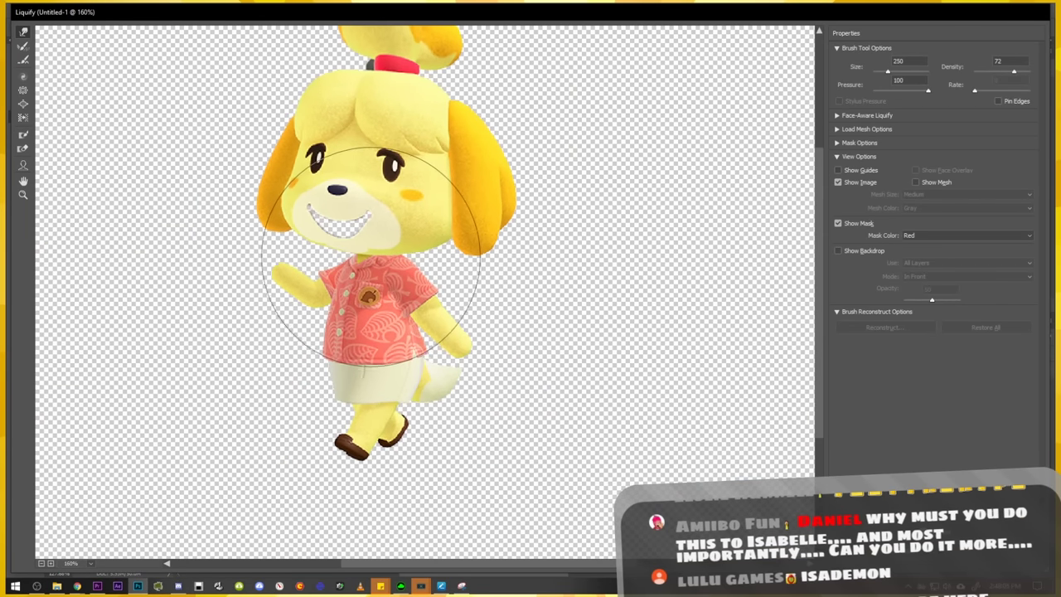
scroll(379, 237, up, 1)
scroll(357, 248, down, 2)
key(bracketright)
key(bracketright)
key(bracketright)
key(bracketright)
key(bracketright)
key(bracketright)
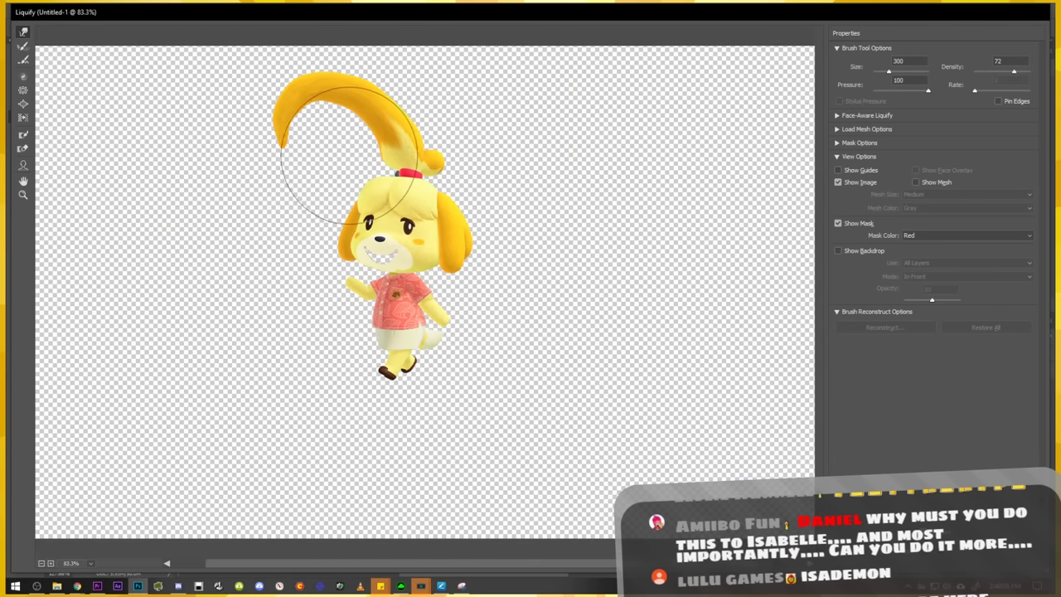
key(bracketright)
key(bracketright)
key(bracketright)
drag(303, 116, 338, 93)
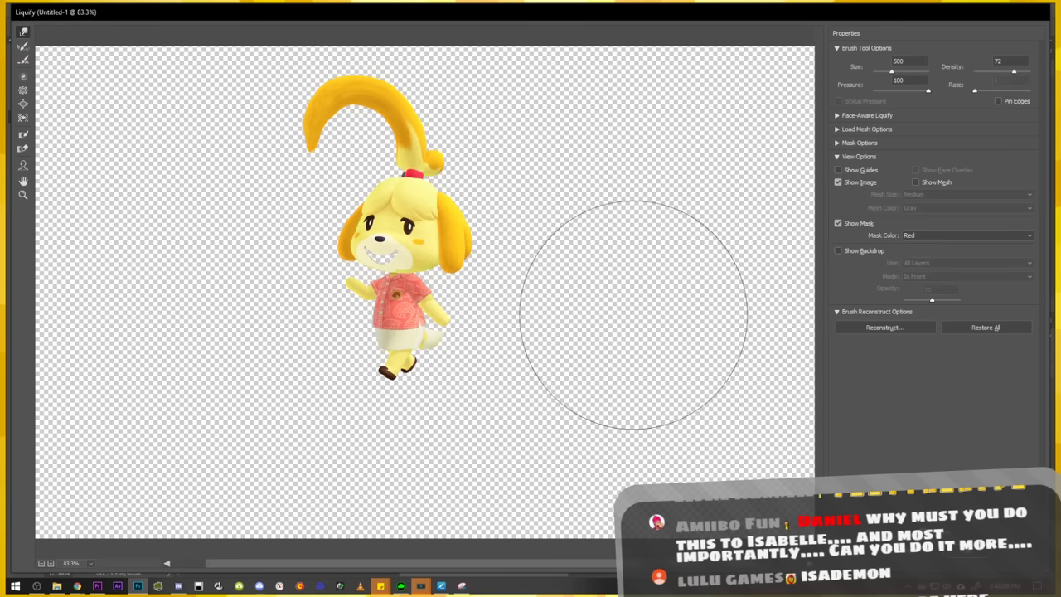
key(ctrl+z)
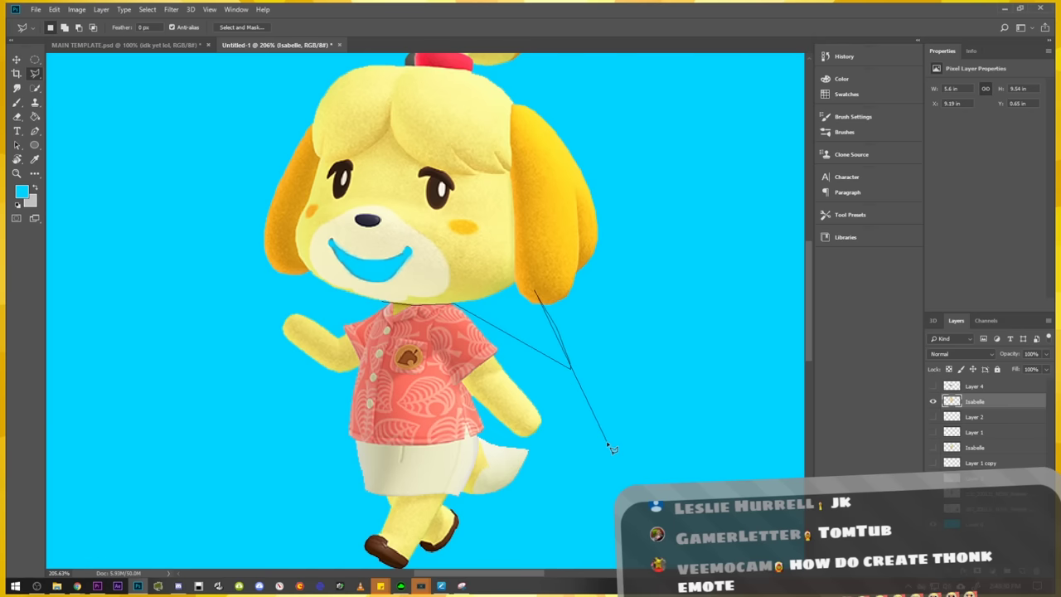
Outline Isabelle's shirt and legs with the polygonal lasso.
key(Escape)
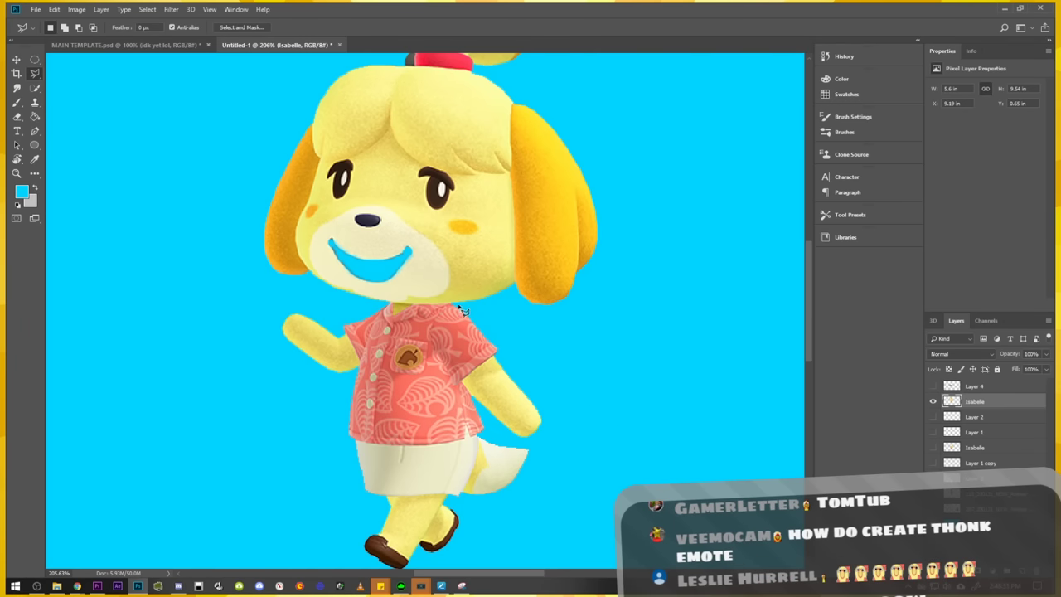
click(393, 305)
click(245, 315)
click(238, 410)
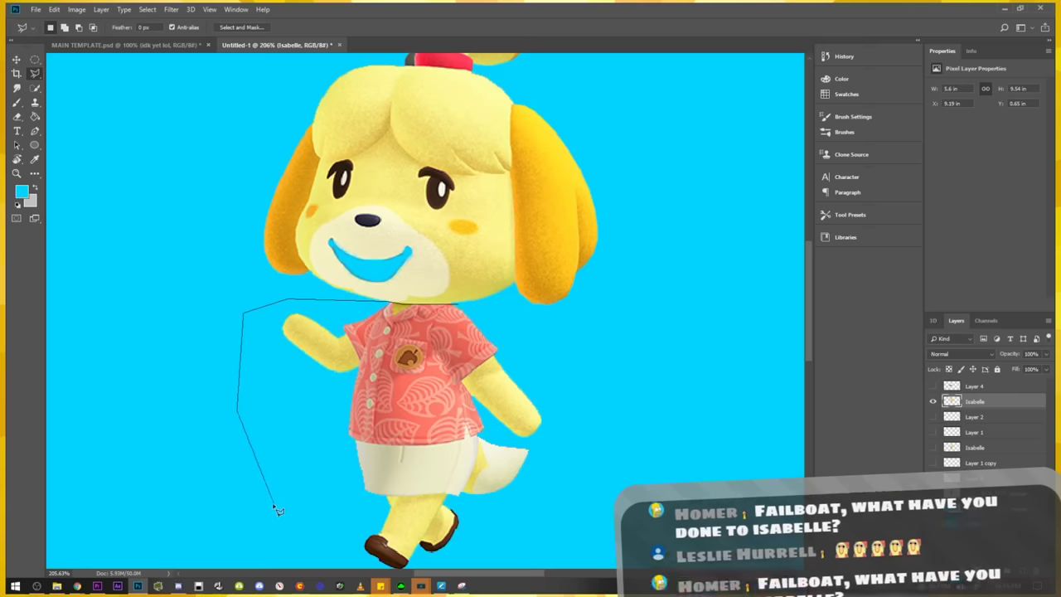
click(337, 565)
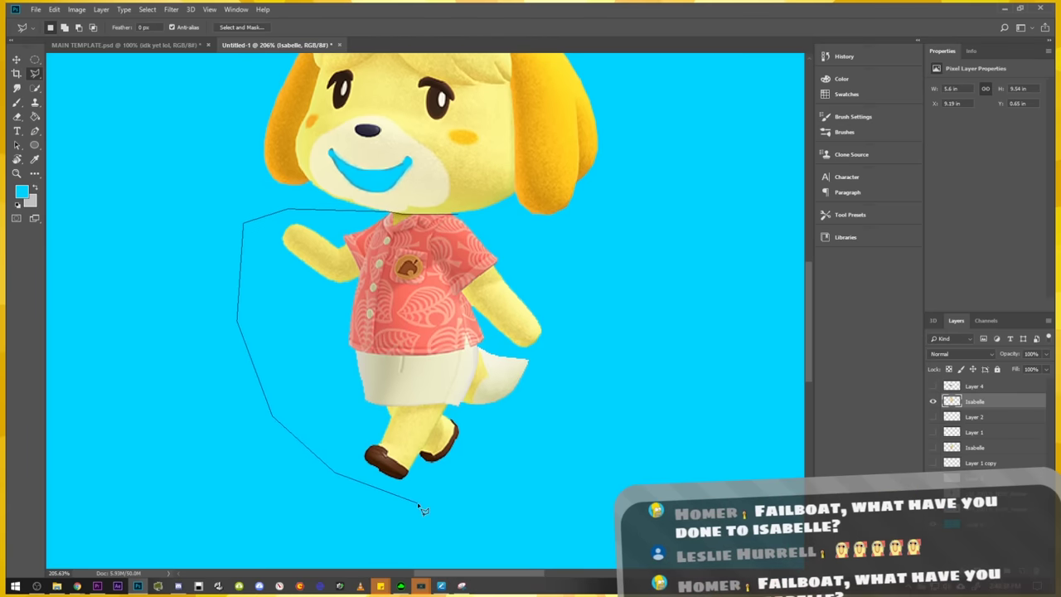
click(419, 502)
click(541, 469)
click(632, 344)
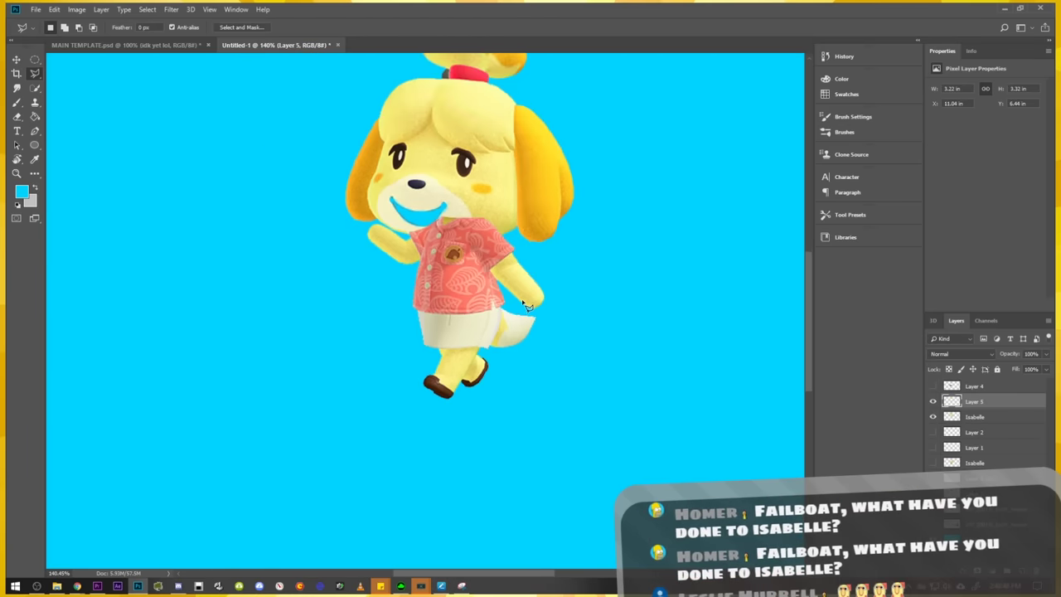
Move the shirt-and-legs layer to sit just below the mouth and nudge the left ear edge.
key(v)
drag(474, 288, 427, 307)
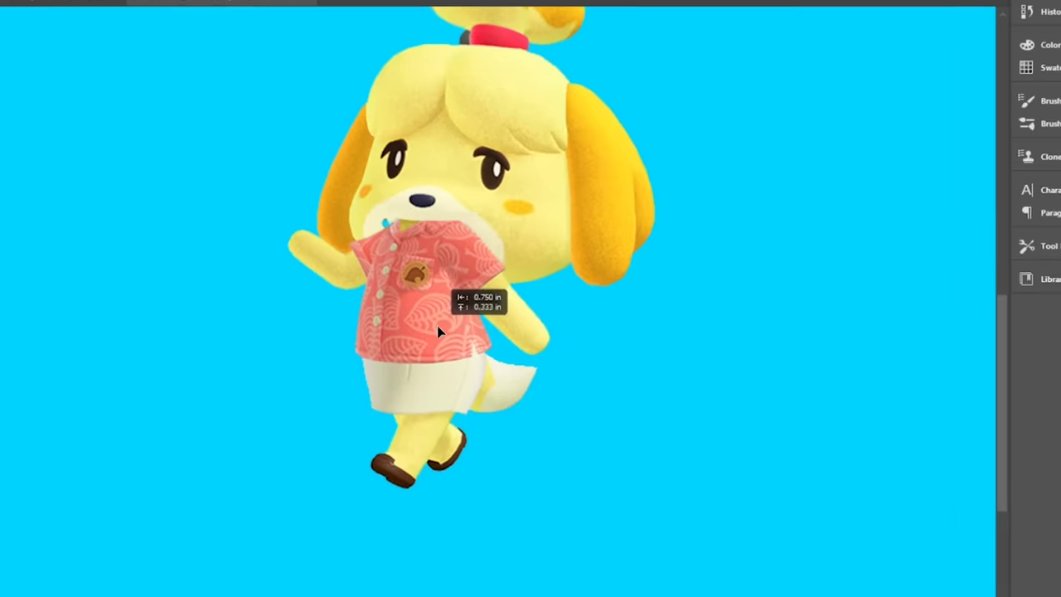
drag(425, 302, 428, 270)
drag(448, 323, 456, 423)
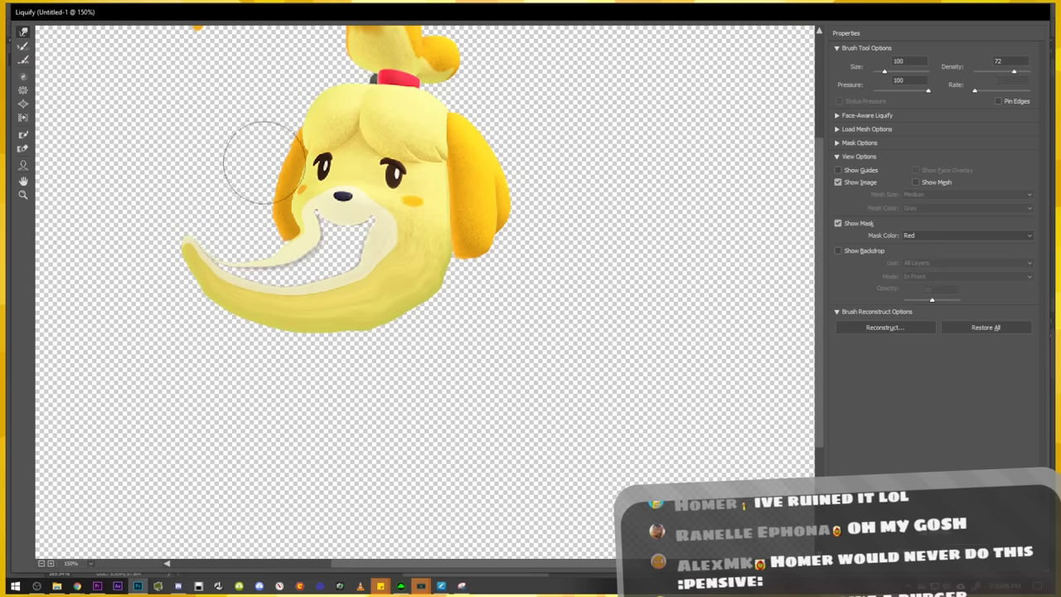
drag(253, 201, 255, 204)
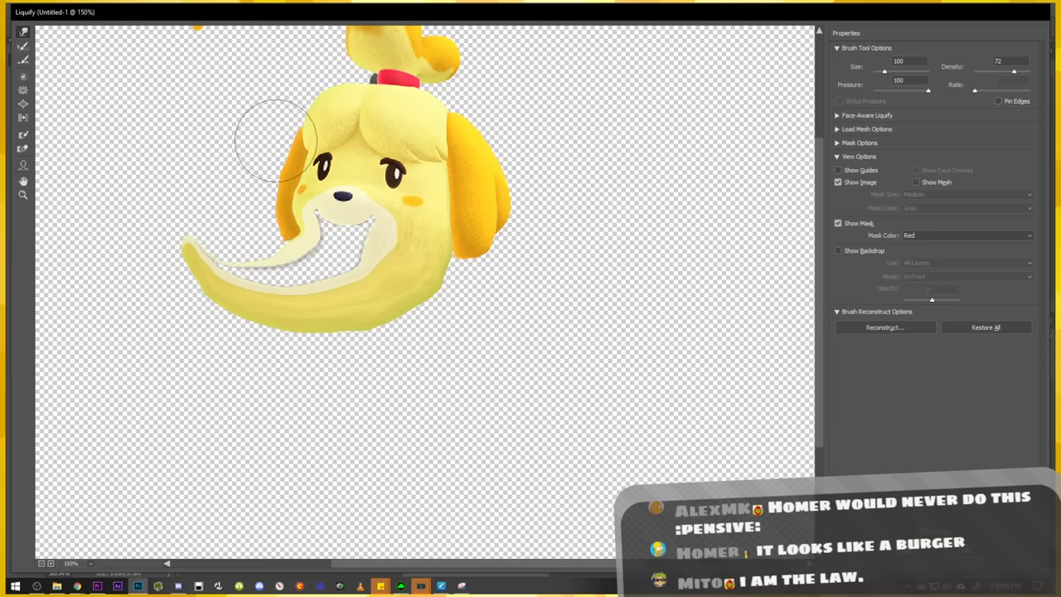
scroll(347, 229, up, 3)
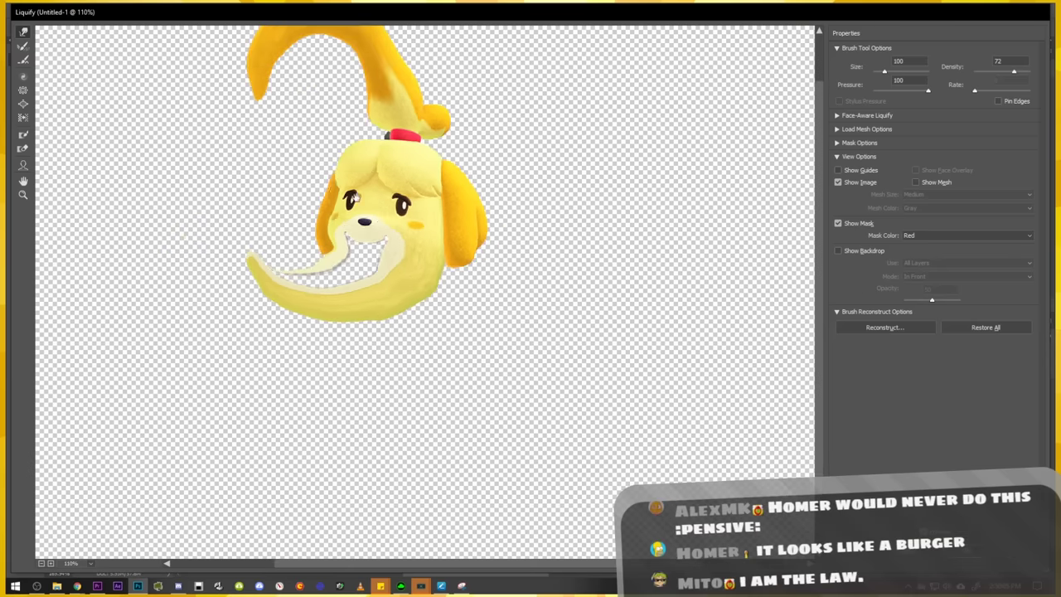
scroll(376, 249, down, 2)
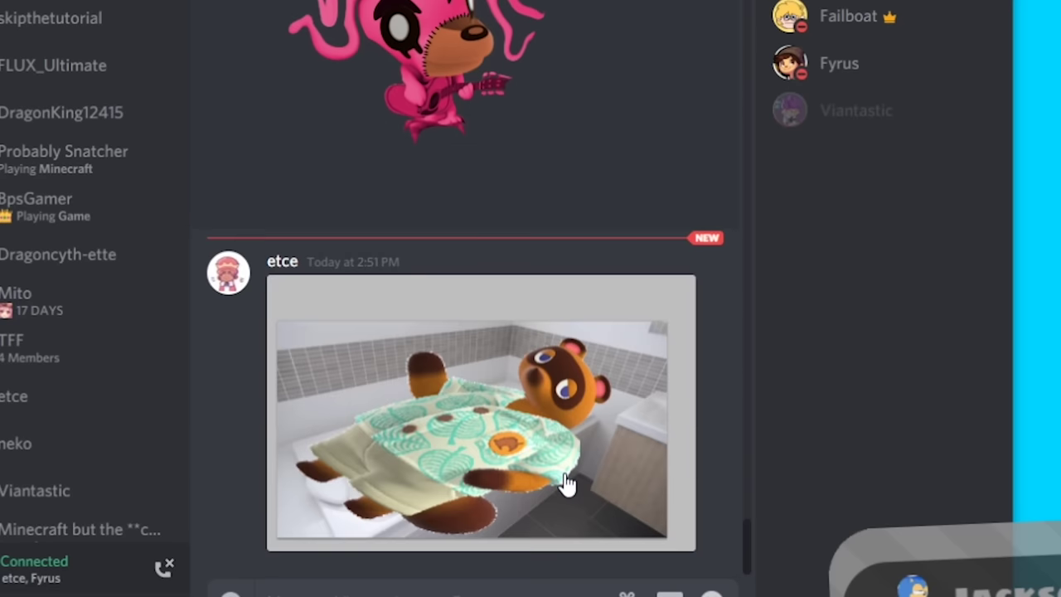
Enlarge the Tom Nook image posted in the Discord group chat.
click(577, 455)
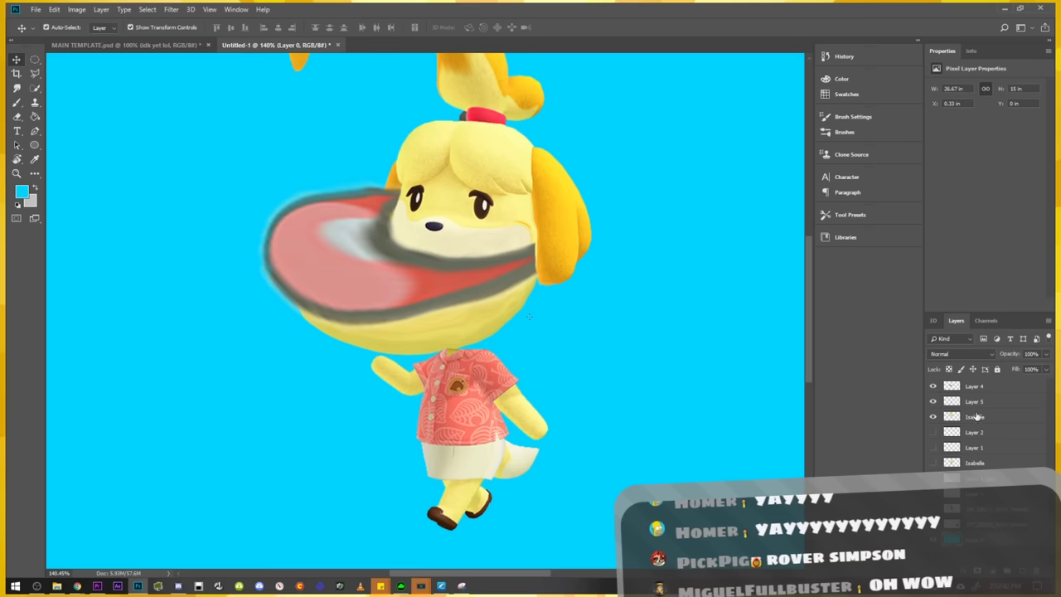
Raise the body layer under Isabelle's head and paint a faint blue stroke below her right eye.
click(975, 419)
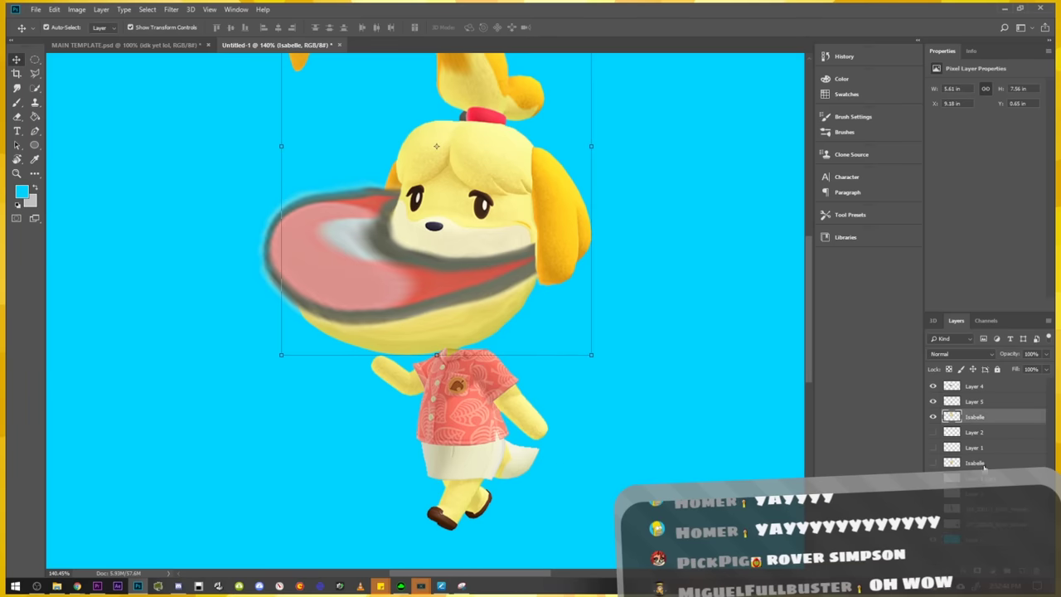
drag(477, 415, 487, 390)
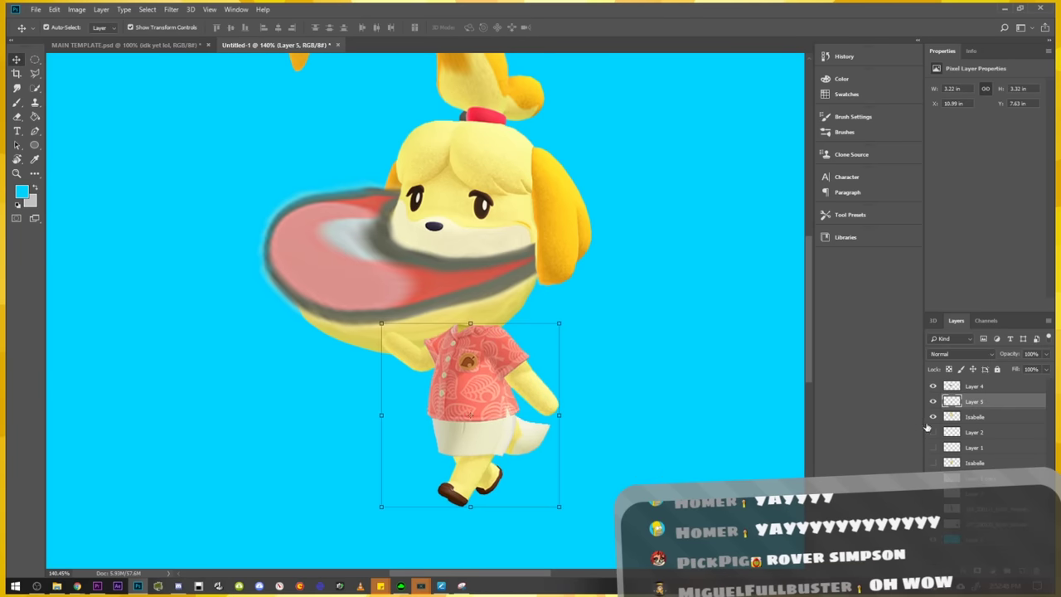
key(shift+ctrl+x)
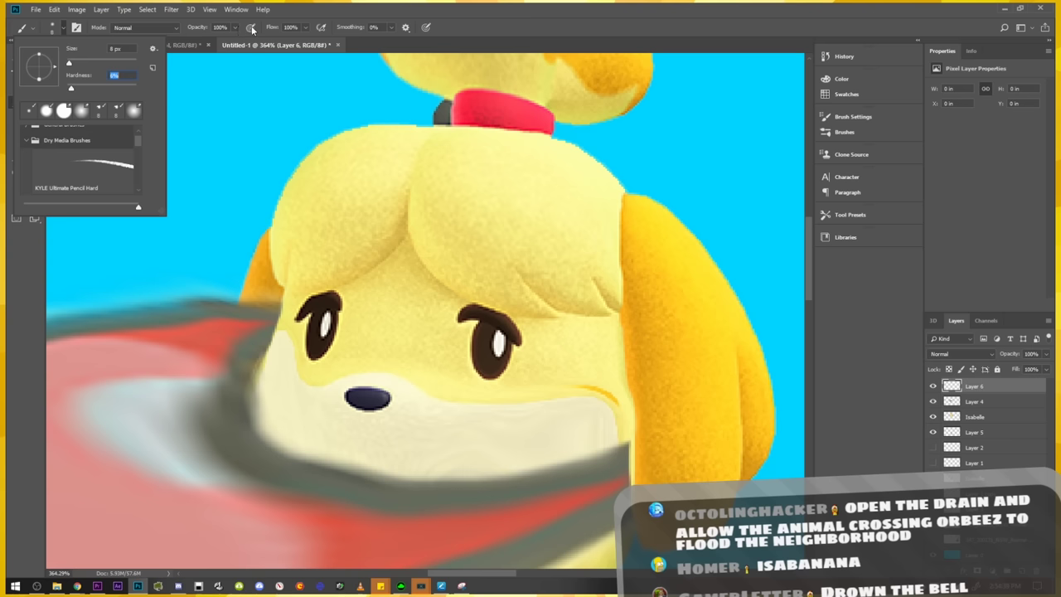
click(235, 28)
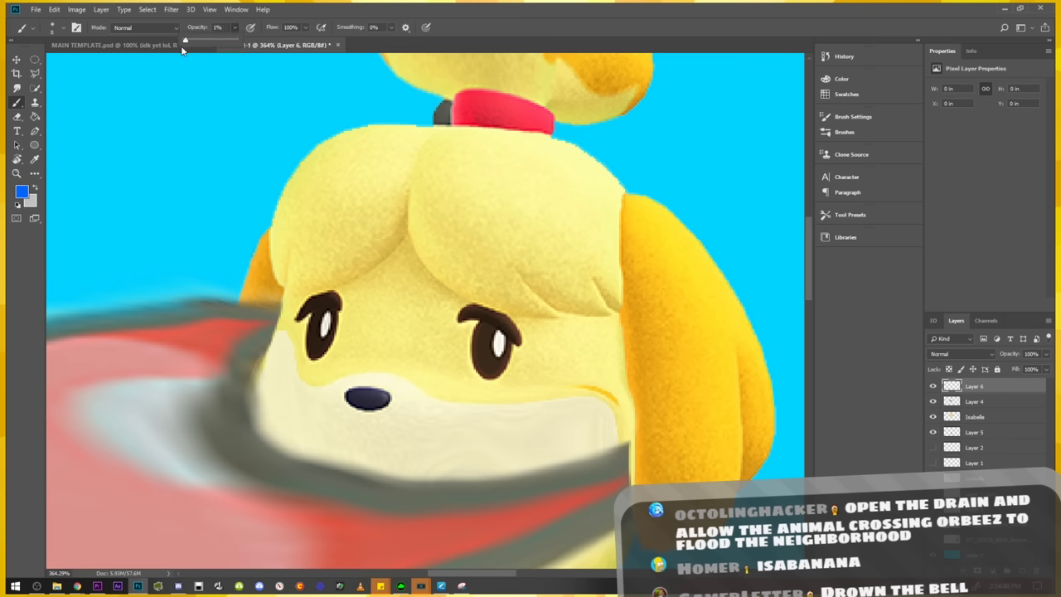
drag(497, 386, 507, 387)
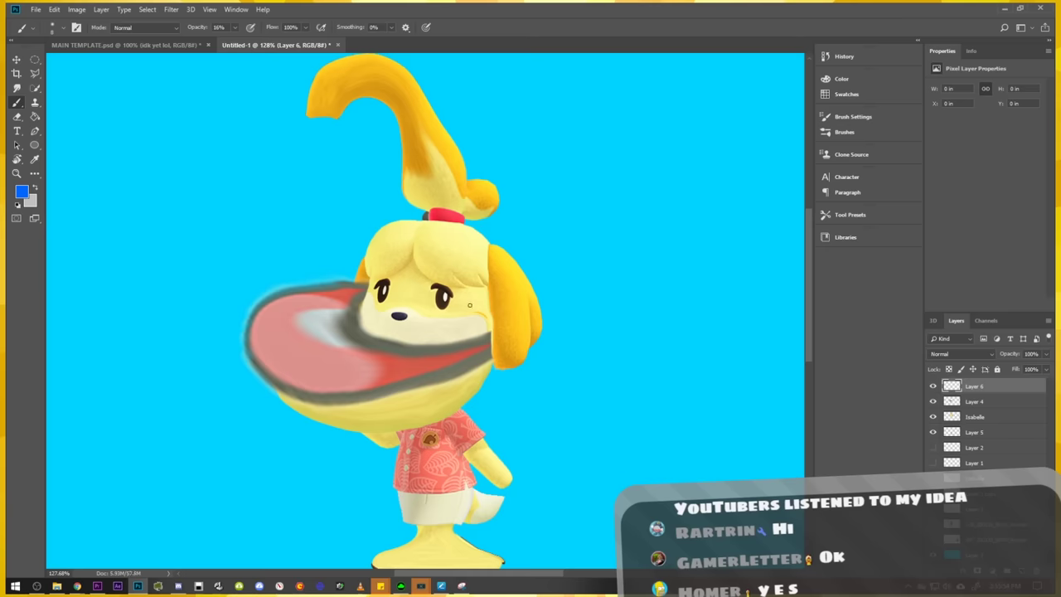
scroll(469, 305, down, 3)
scroll(386, 231, up, 2)
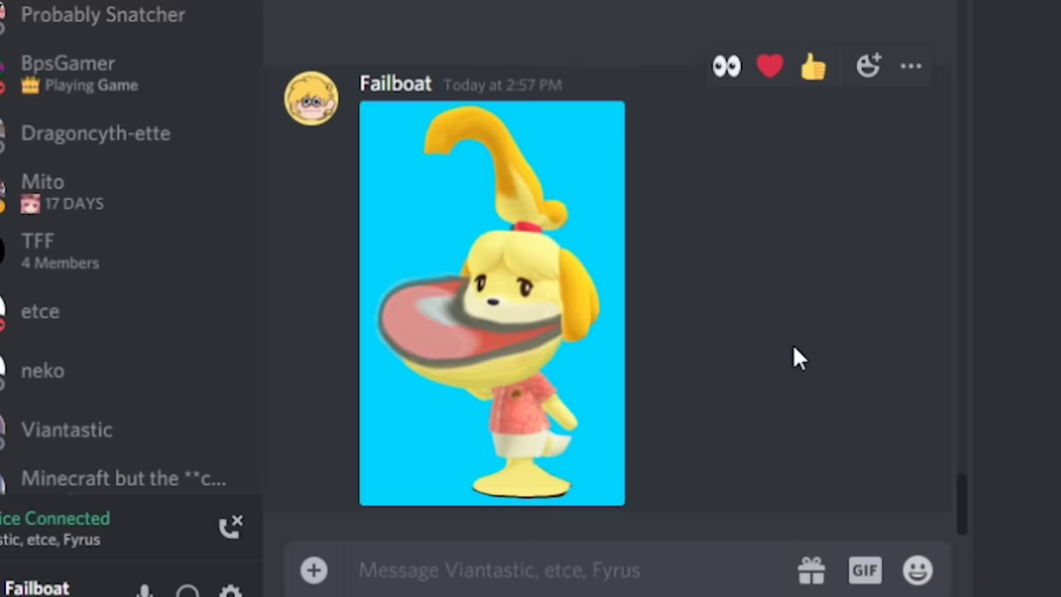
View the animated and still Isabelle images posted in the chat enlarged, closing each viewer.
click(533, 331)
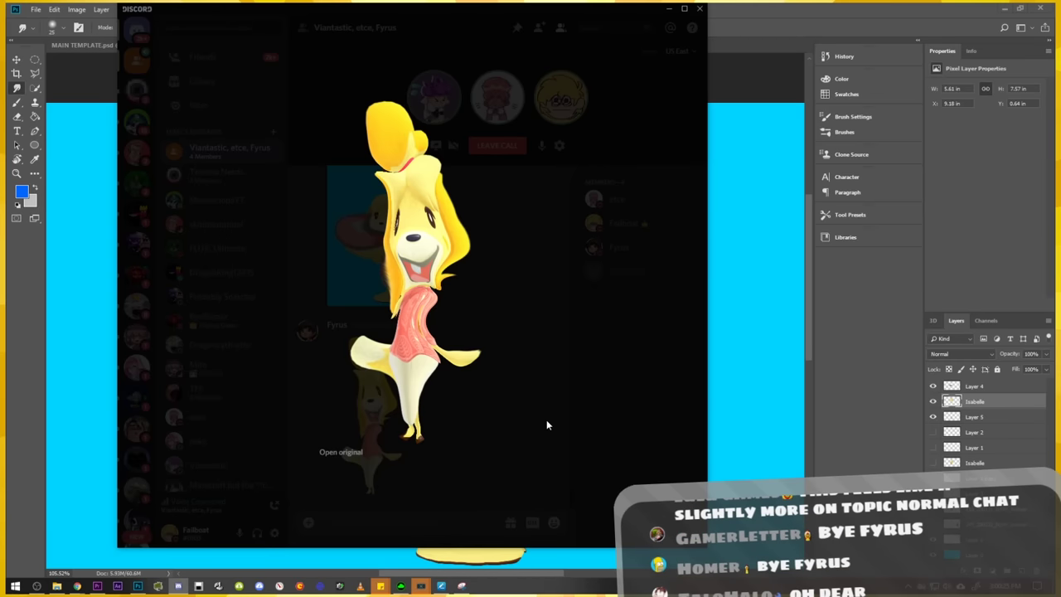
click(547, 422)
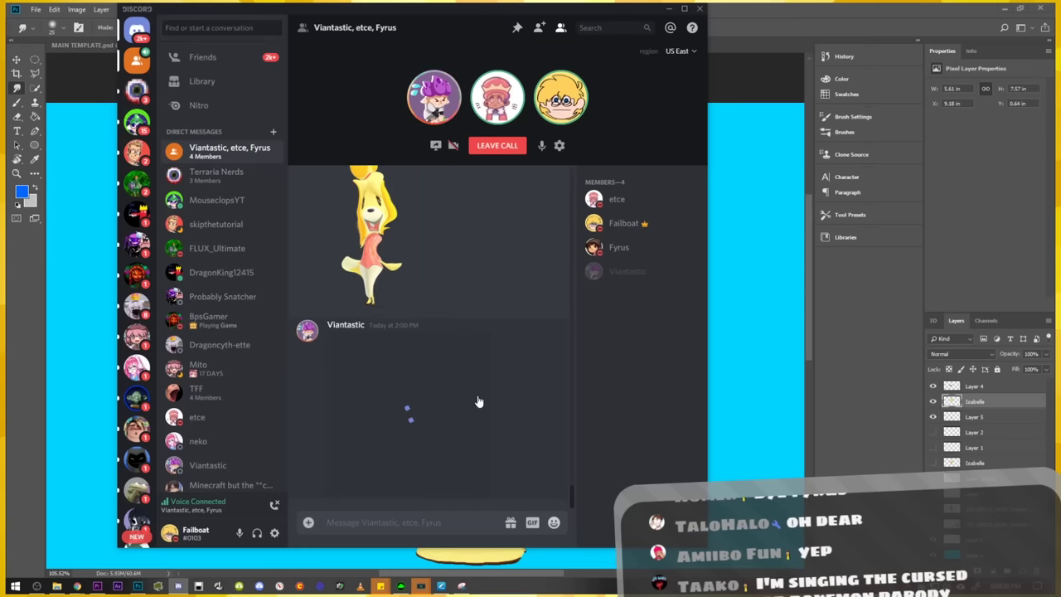
click(472, 407)
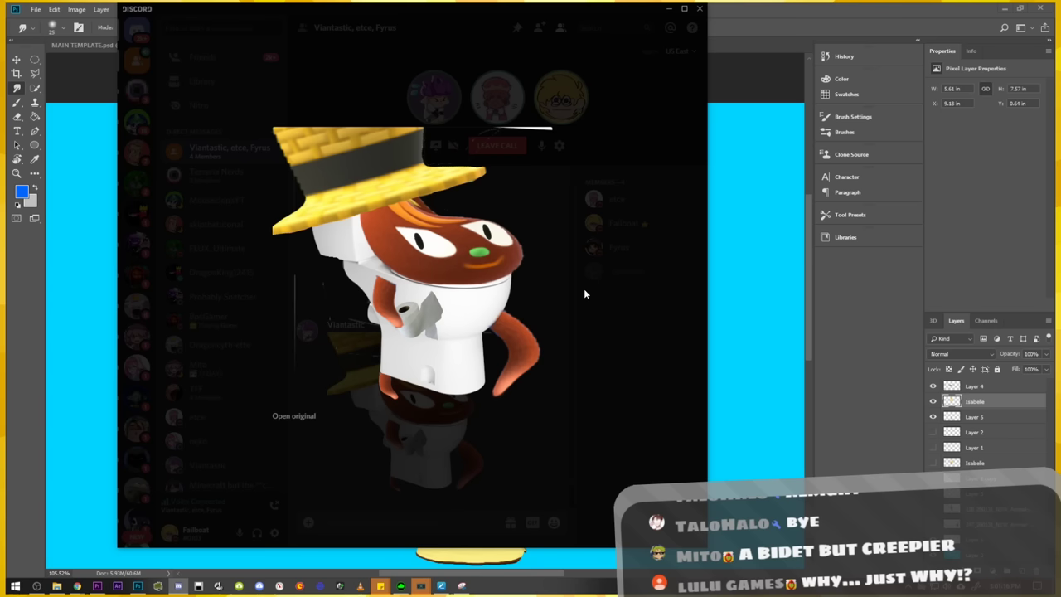
click(583, 289)
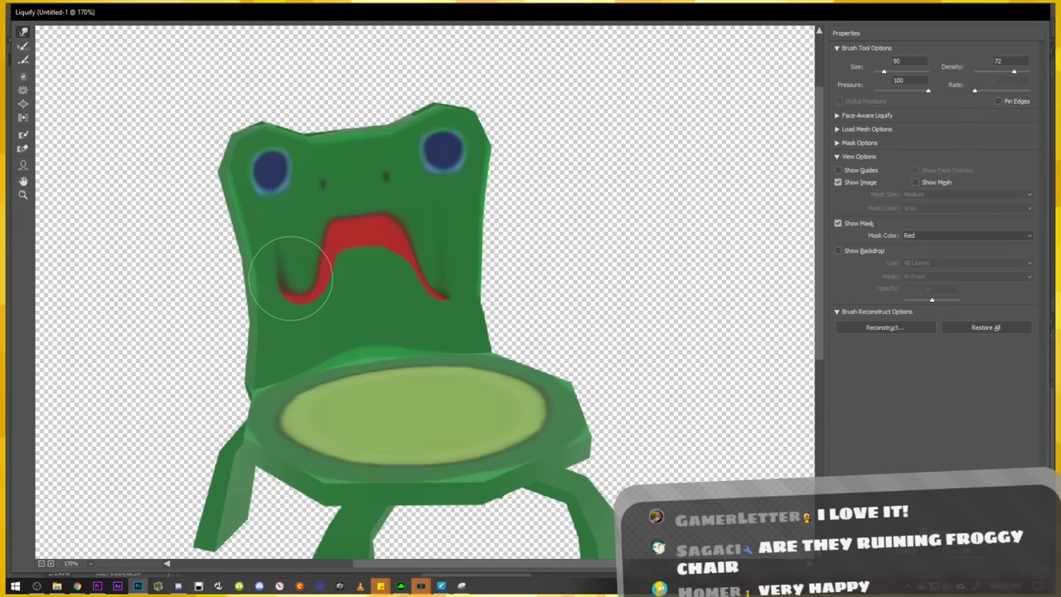
Warp the frog chair's mouth, place the arm piece beside the seat, and bulk up the left arm.
mouse_move(282, 266)
mouse_down()
mouse_move(285, 303)
mouse_move(290, 296)
mouse_move(270, 294)
mouse_move(260, 308)
mouse_up()
key(Return)
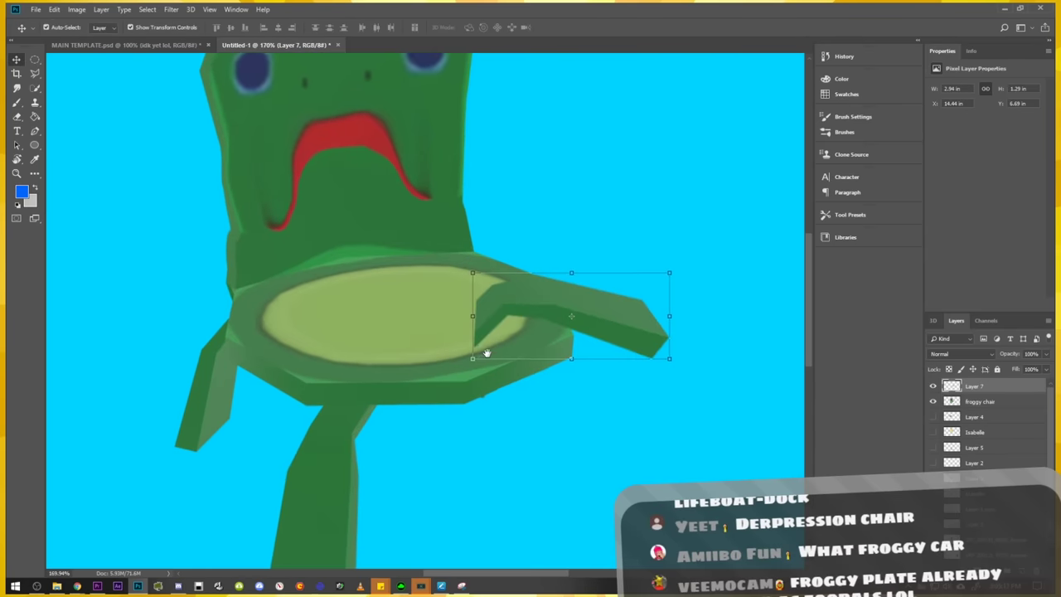
click(604, 382)
drag(606, 327, 585, 291)
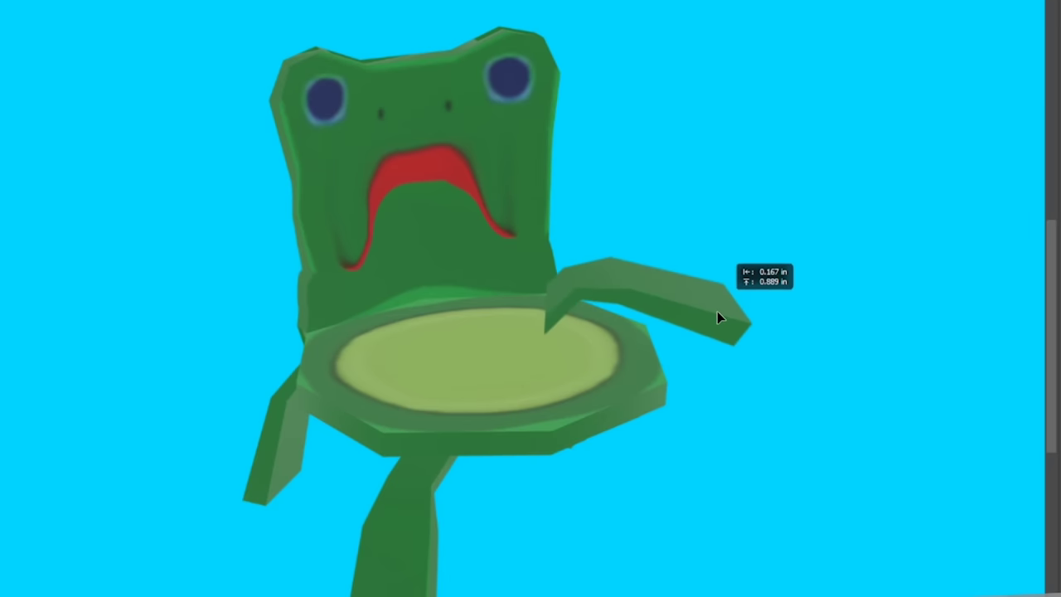
drag(718, 317, 842, 342)
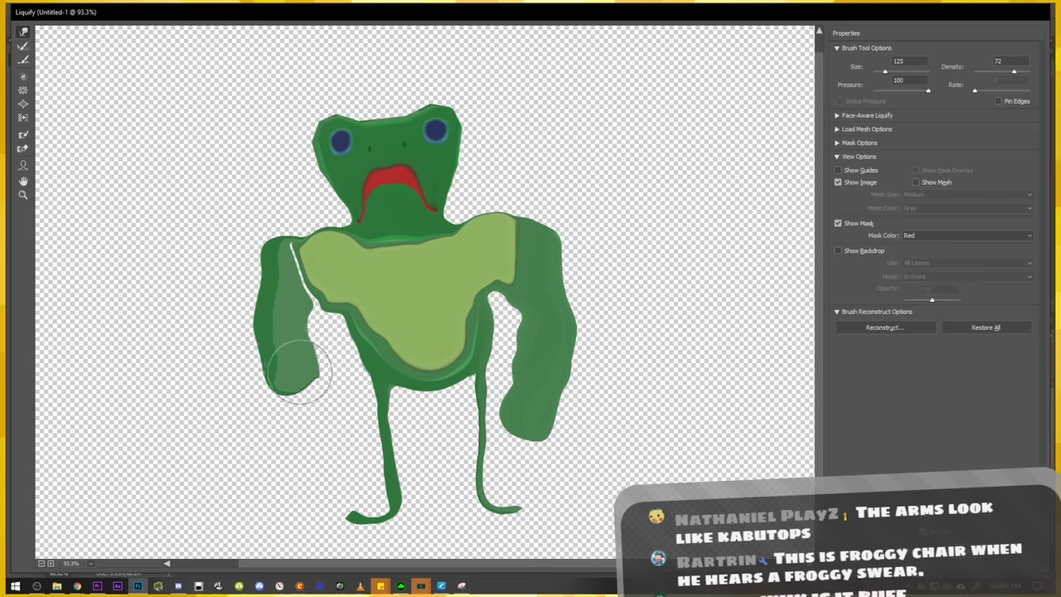
mouse_move(296, 367)
mouse_down()
mouse_move(300, 402)
mouse_move(331, 415)
mouse_move(332, 427)
mouse_up()
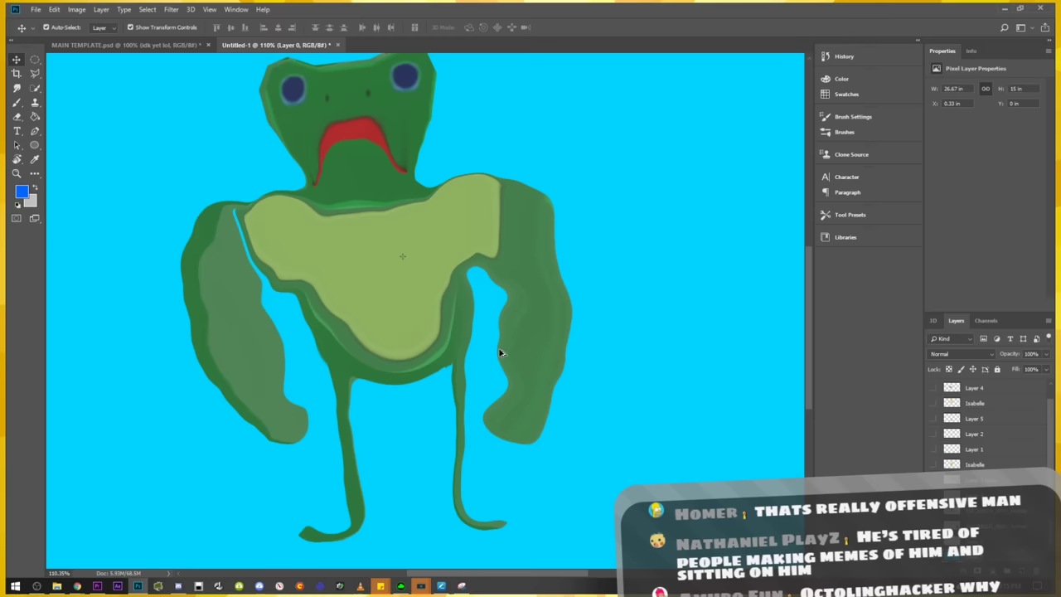
scroll(500, 352, down, 2)
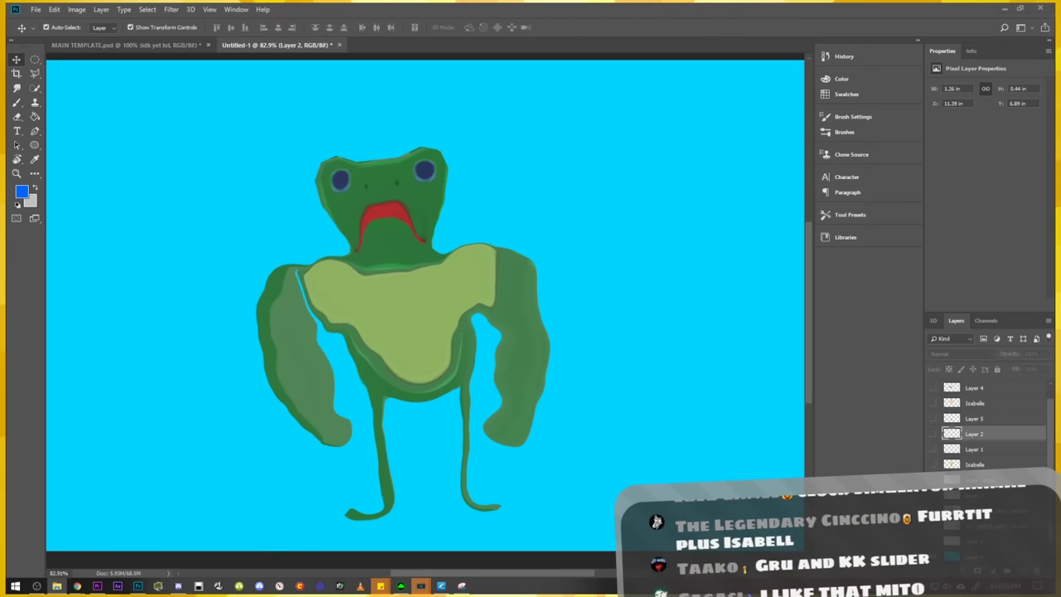
Place the Gru image in the scene and move the froggy chair in front of him.
drag(522, 228, 544, 260)
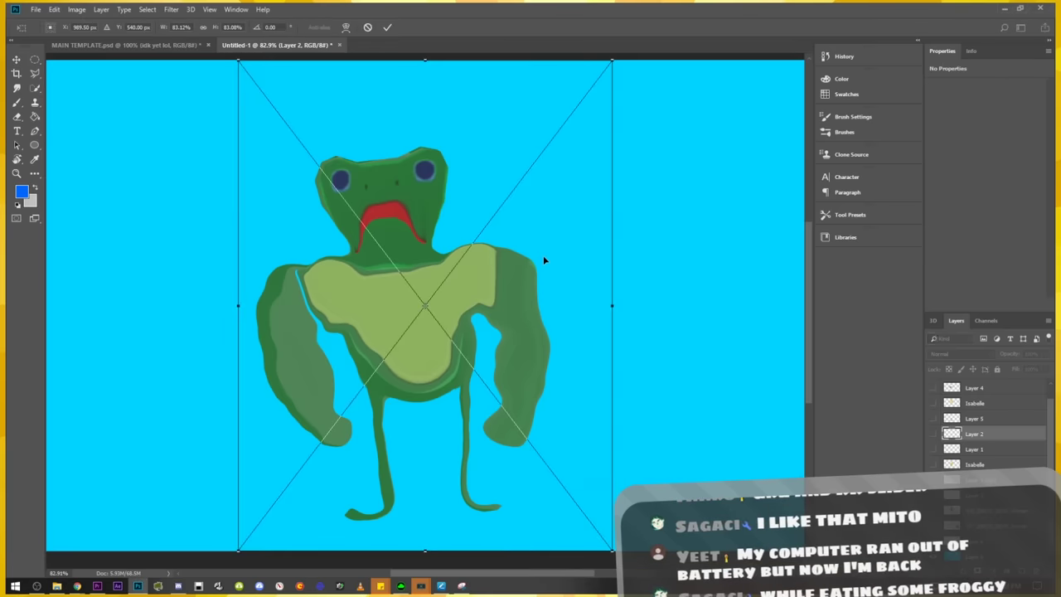
key(Return)
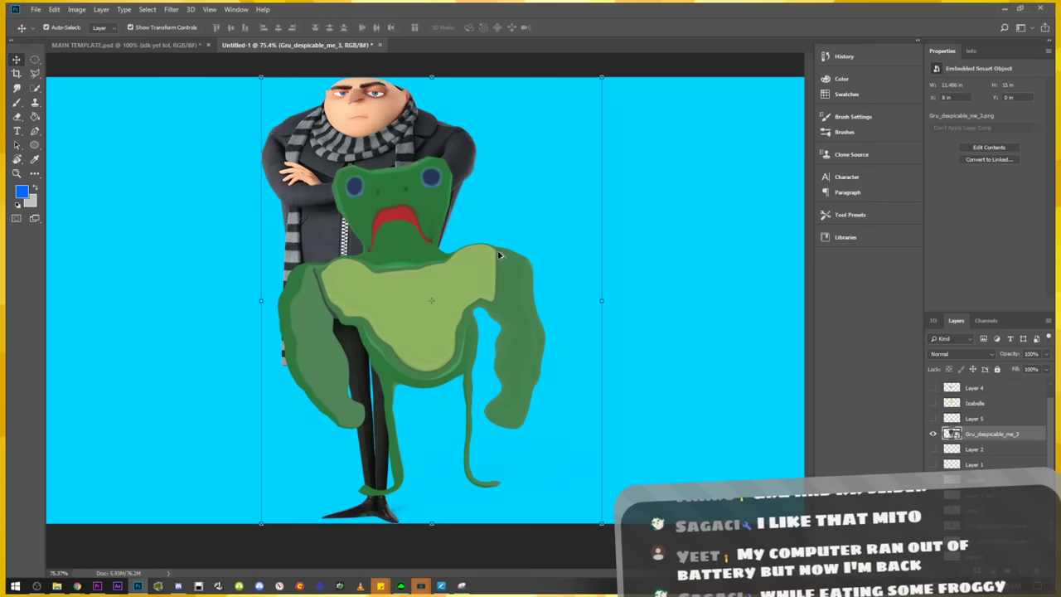
key(ctrl+minus)
mouse_move(453, 271)
mouse_down()
mouse_move(470, 303)
mouse_move(545, 314)
mouse_move(532, 302)
mouse_move(521, 328)
mouse_up()
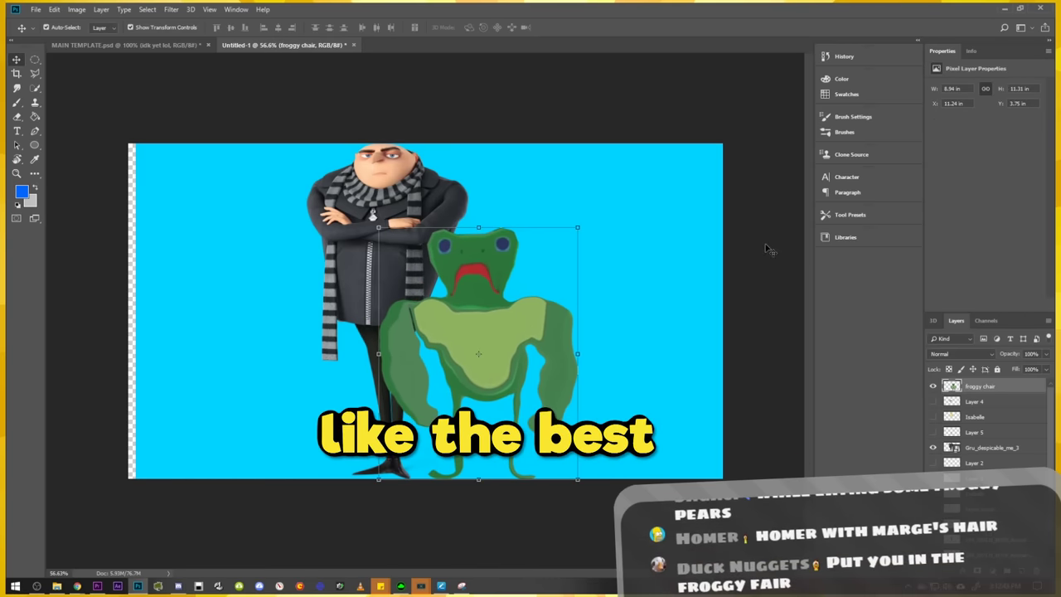
click(777, 284)
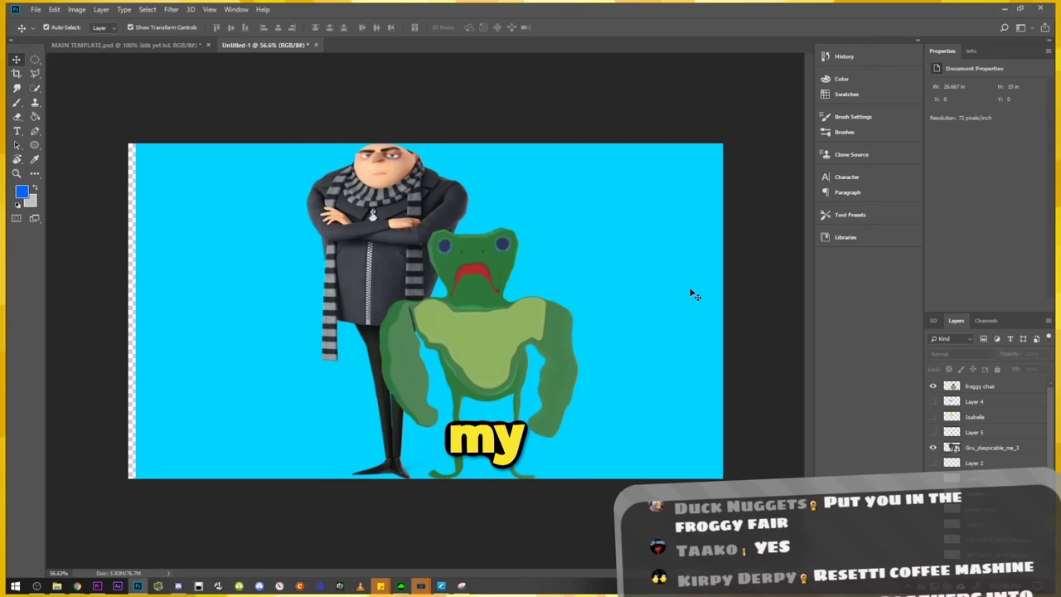
scroll(655, 309, up, 1)
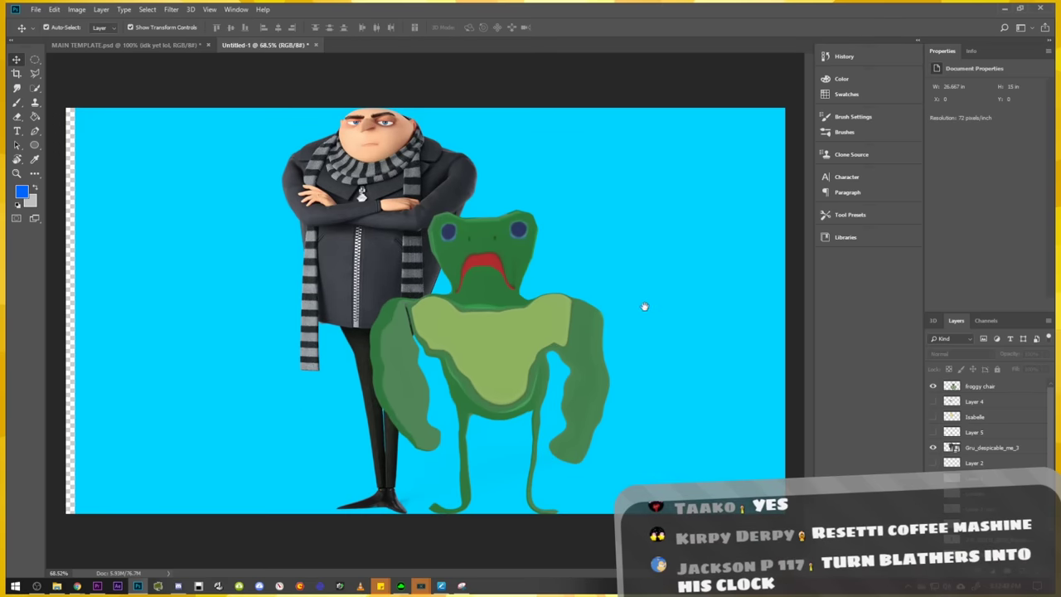
scroll(651, 308, up, 1)
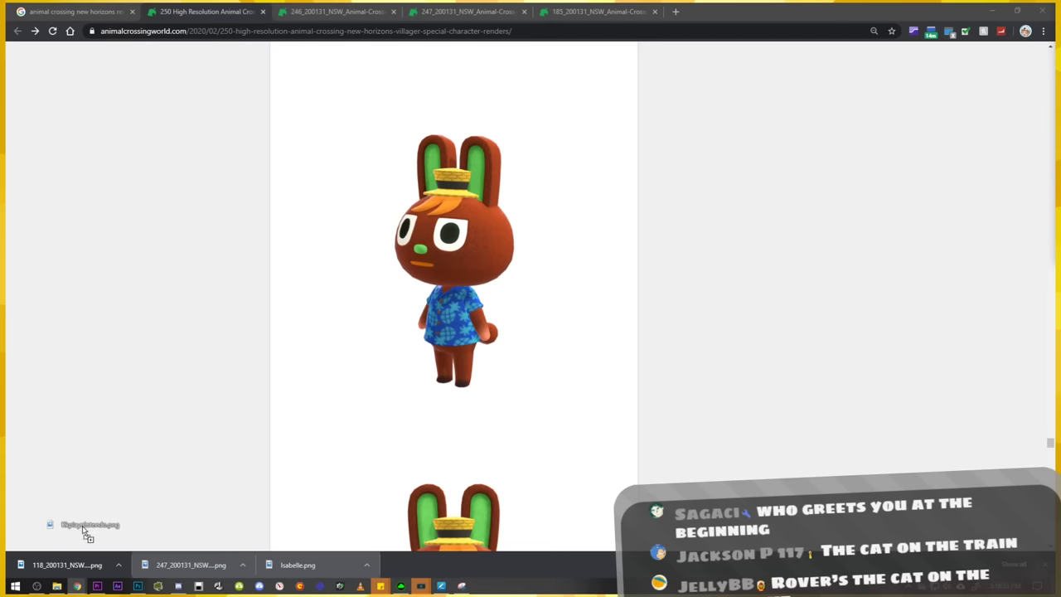
Drag the downloaded K.K. PNG from Chrome into the Photoshop edit.
mouse_move(841, 262)
mouse_down()
mouse_move(142, 587)
mouse_move(411, 327)
mouse_up()
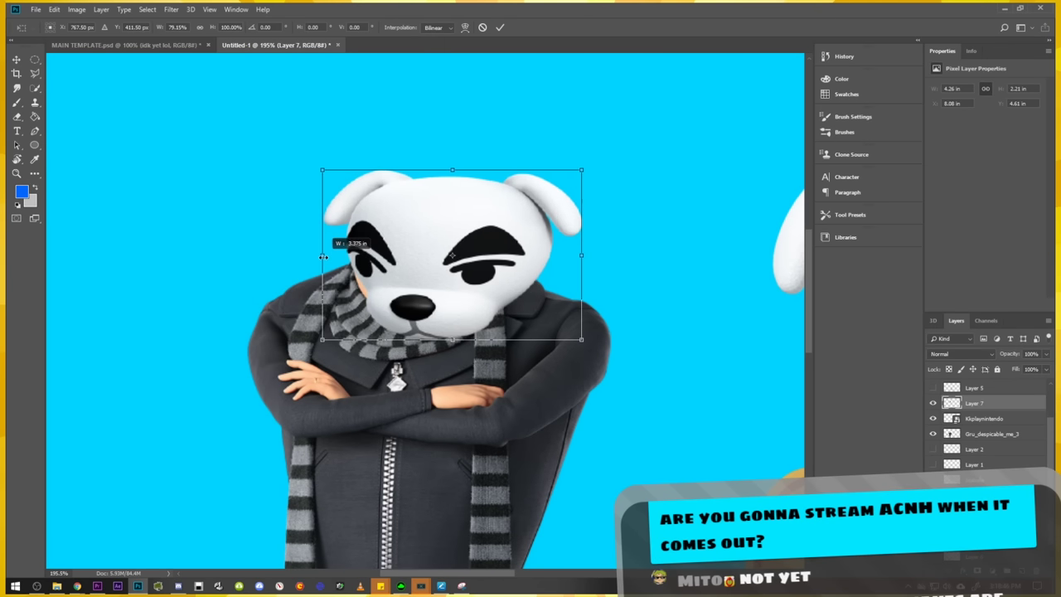
View the microwave picture posted in the group chat, then return to the Photoshop edit.
click(177, 586)
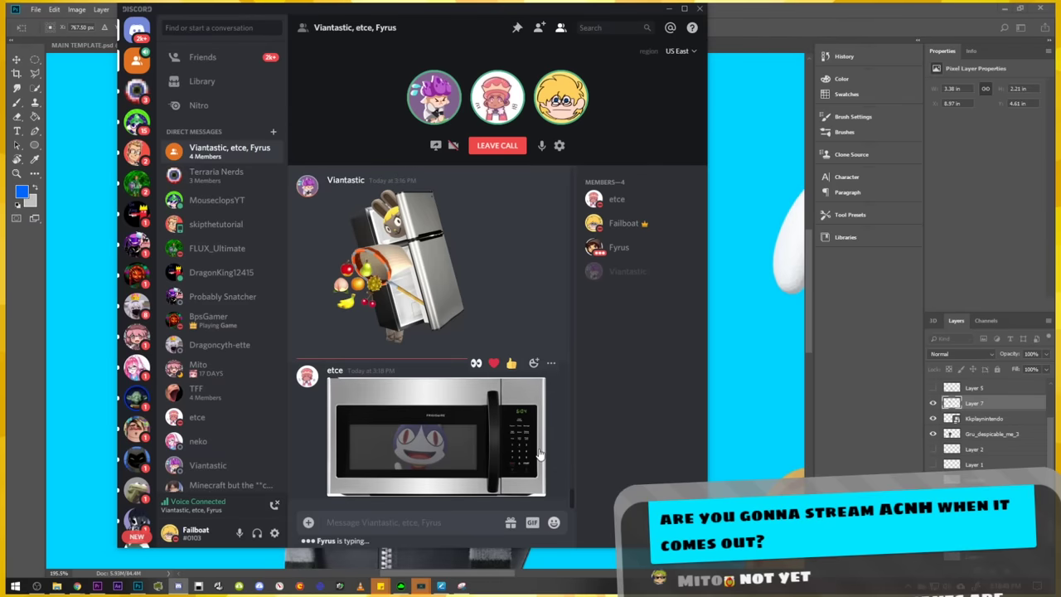
click(474, 442)
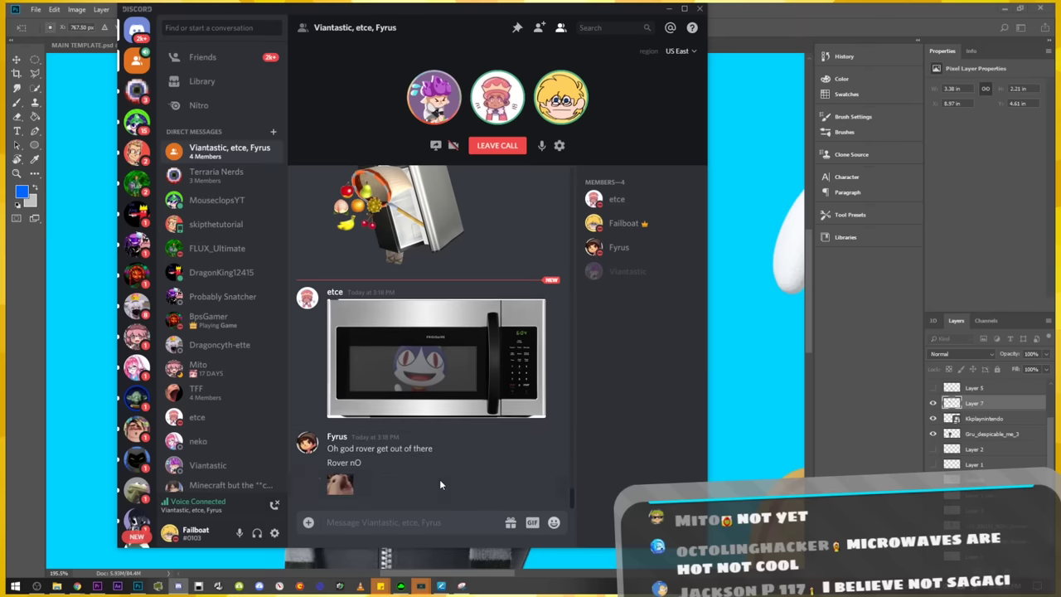
key(alt+Tab)
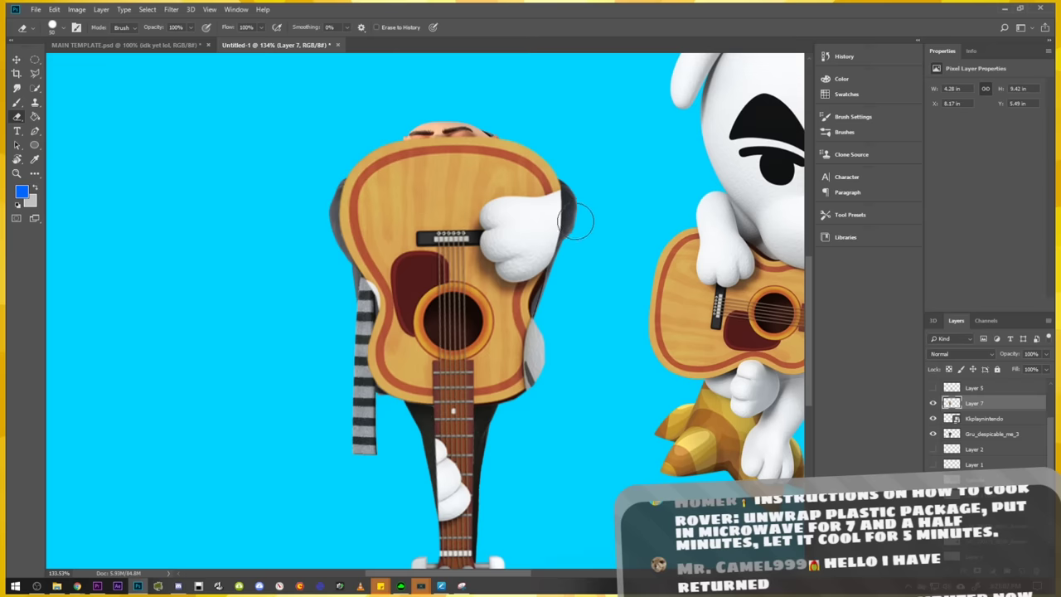
scroll(592, 206, up, 1)
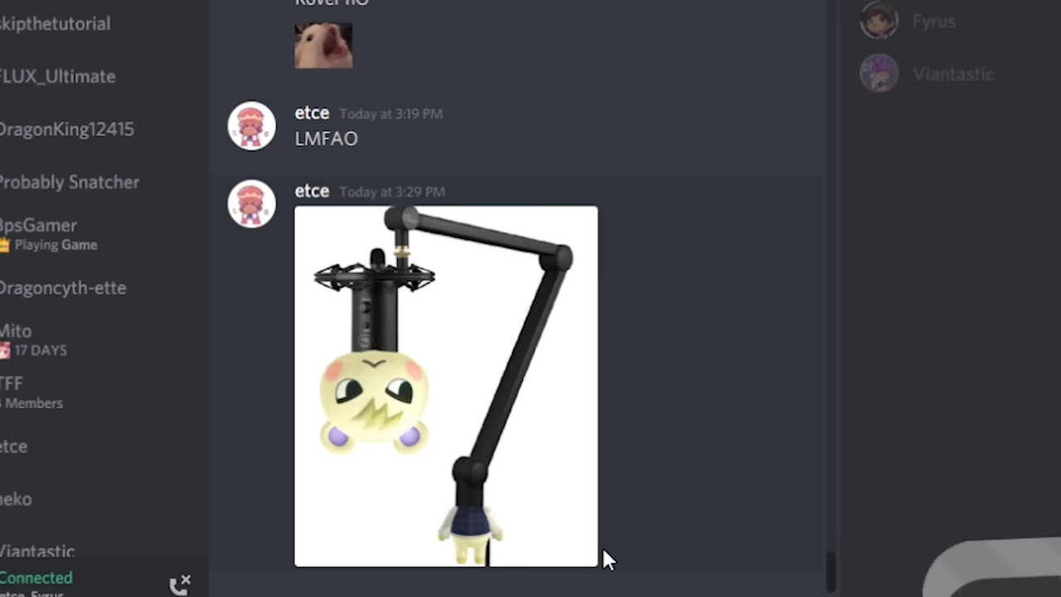
View the mic-arm picture, delete the stray '2' from the message box, and enlarge the Villager-and-Resetti picture.
click(509, 422)
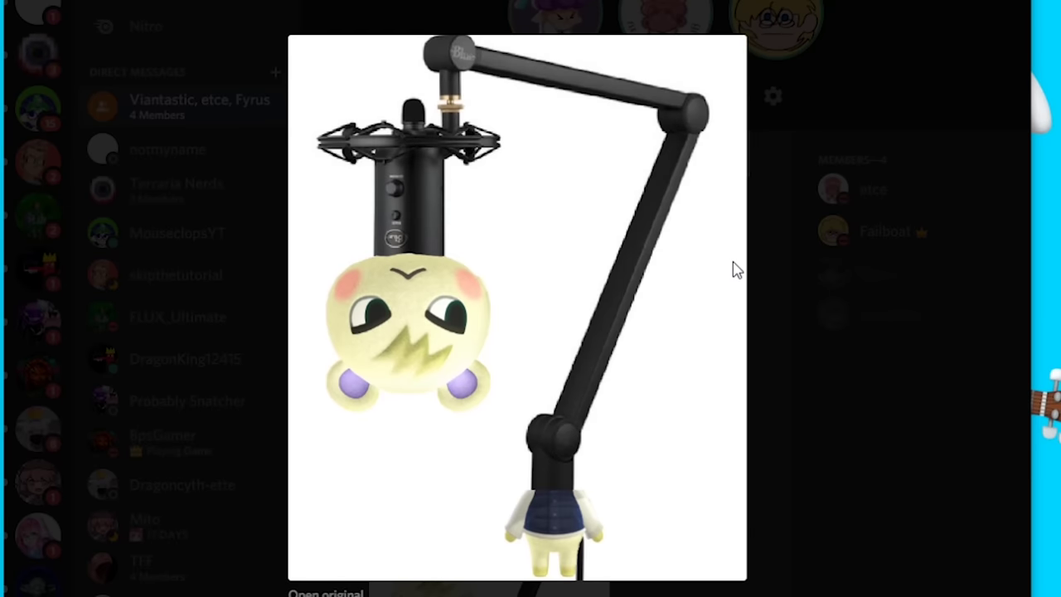
click(848, 454)
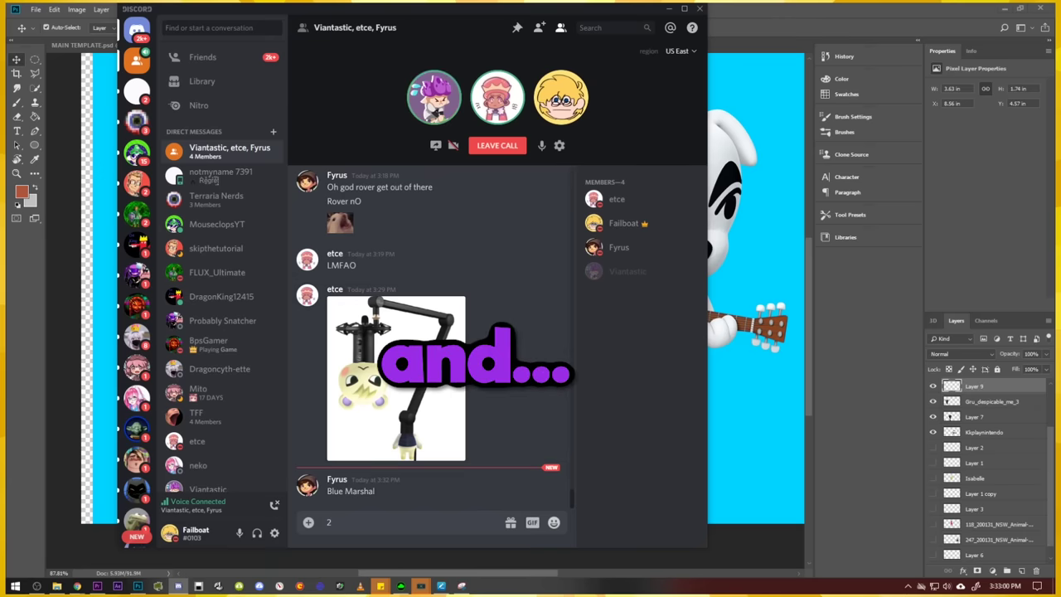
double_click(404, 516)
key(BackSpace)
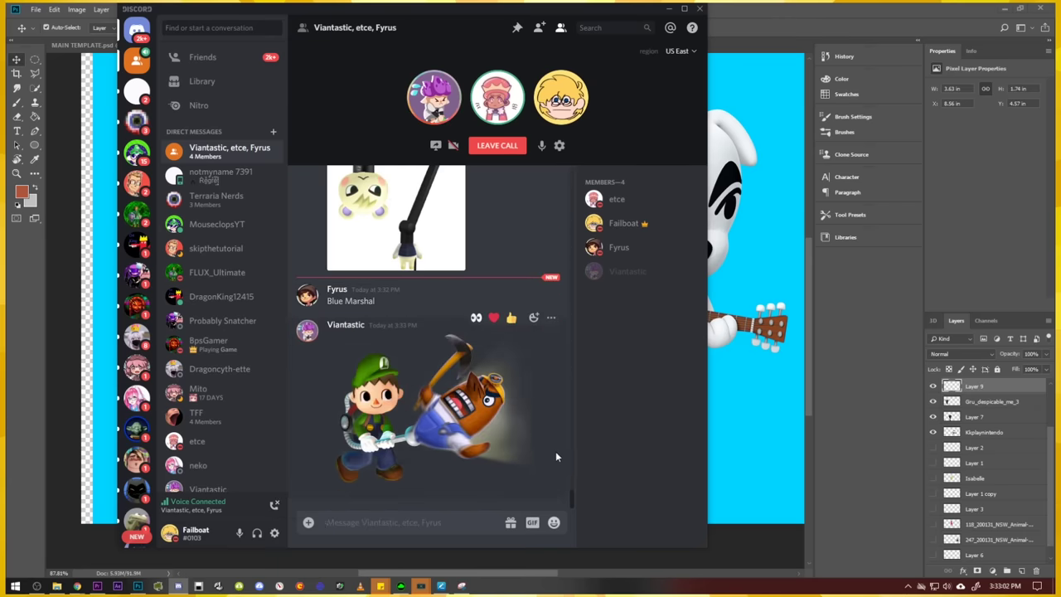
click(486, 429)
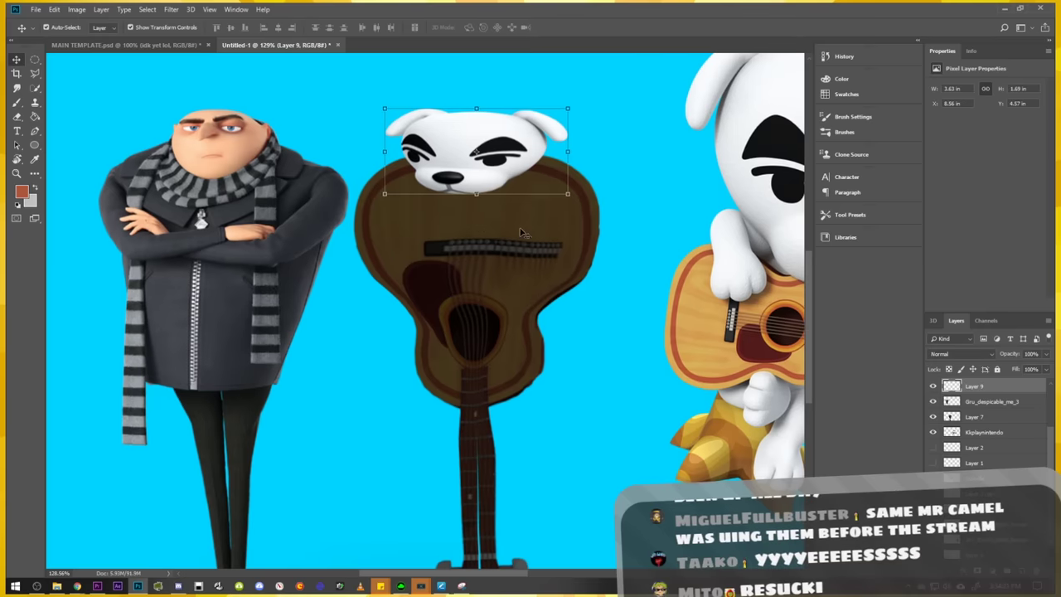
Lasso-trace around K.K.'s paw and shift the arm piece right and down into place.
scroll(620, 248, up, 2)
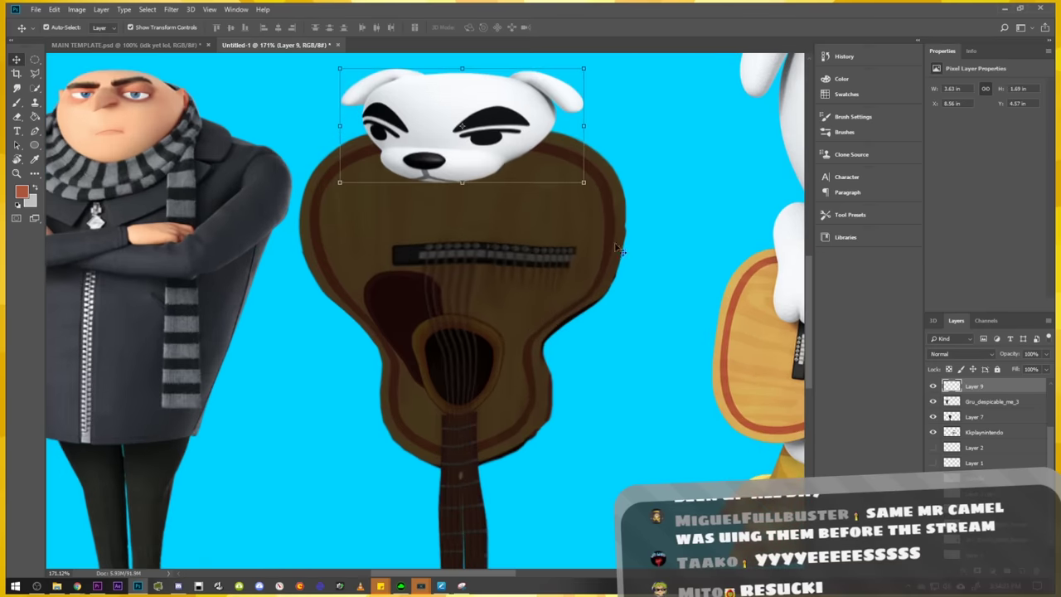
scroll(627, 252, up, 2)
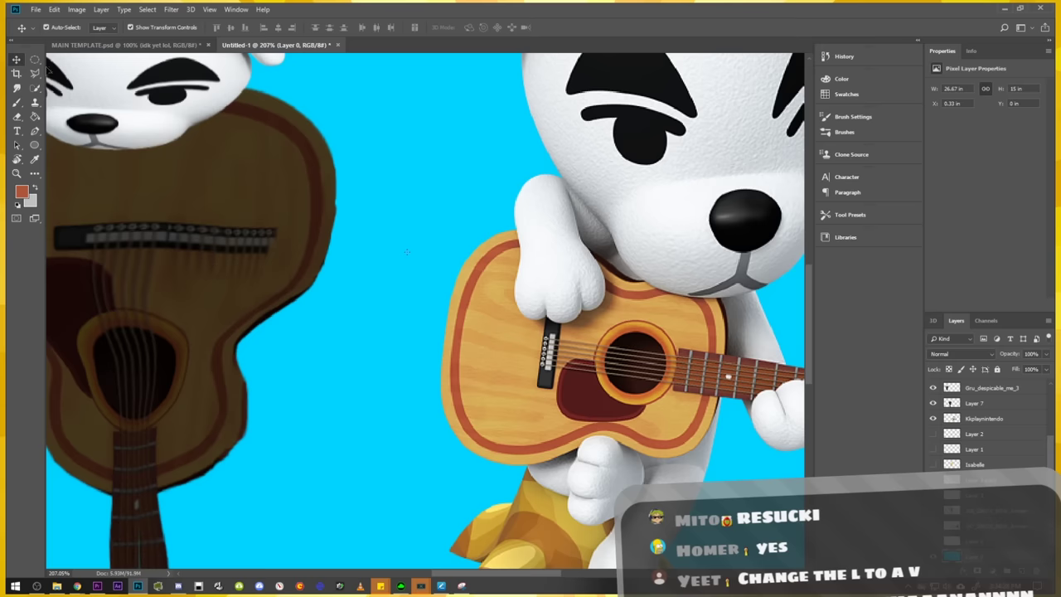
click(35, 73)
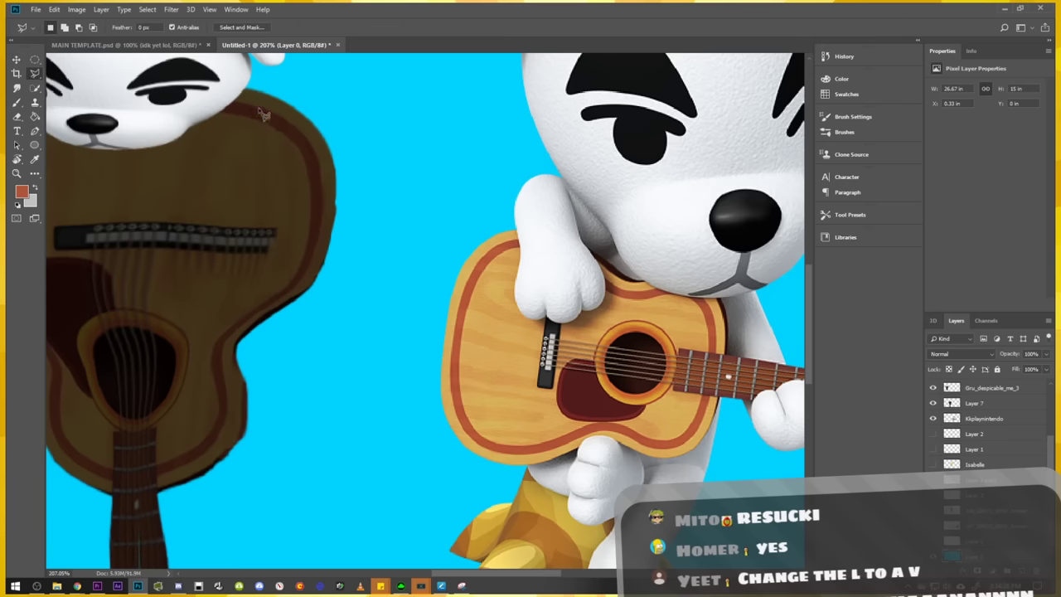
mouse_move(522, 164)
mouse_down()
mouse_move(519, 309)
mouse_move(601, 312)
mouse_move(609, 289)
mouse_up()
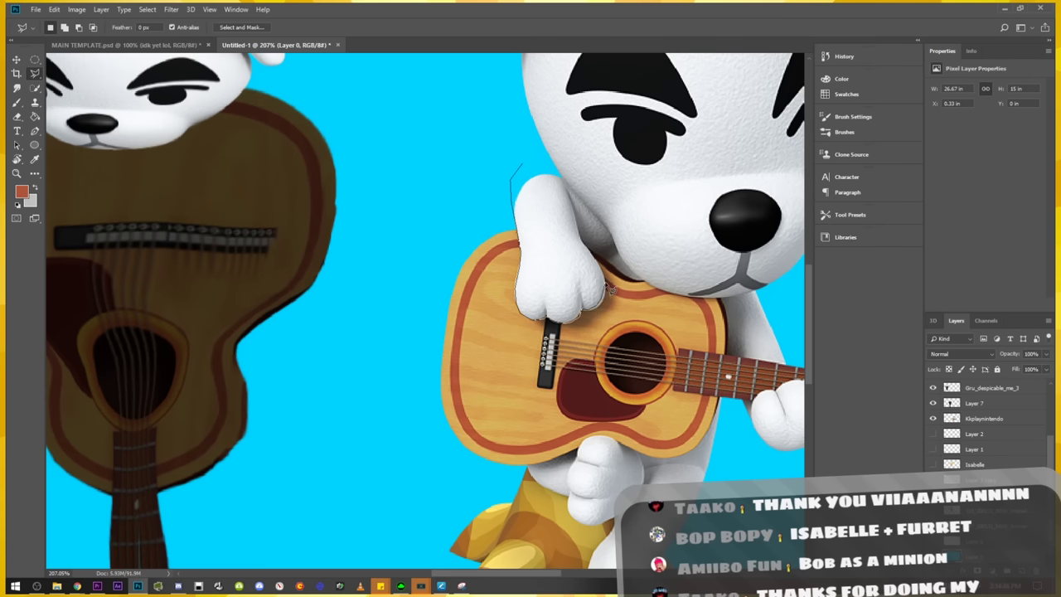
drag(608, 289, 572, 132)
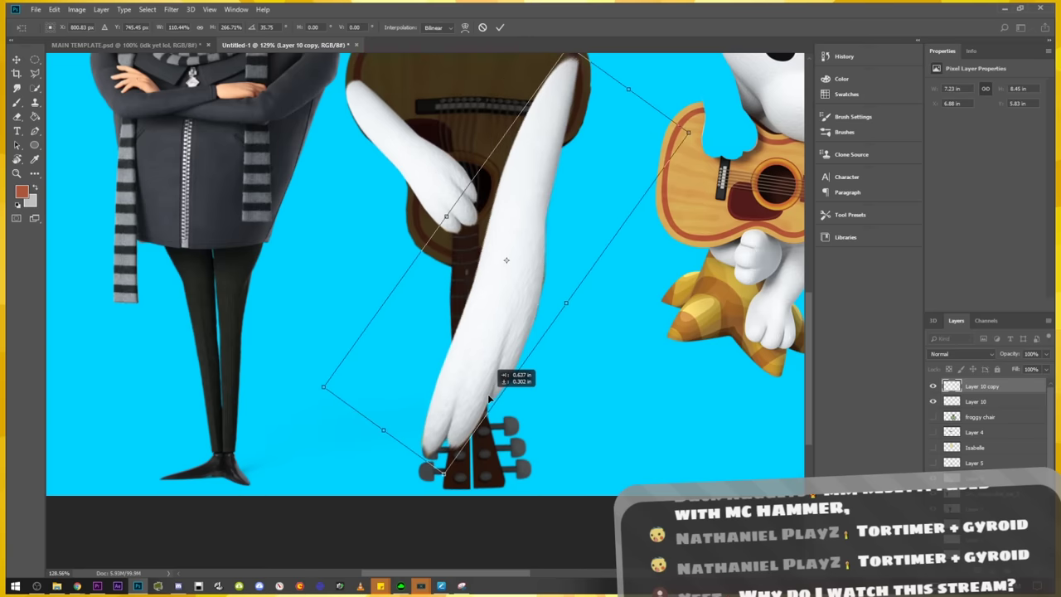
drag(459, 386, 510, 405)
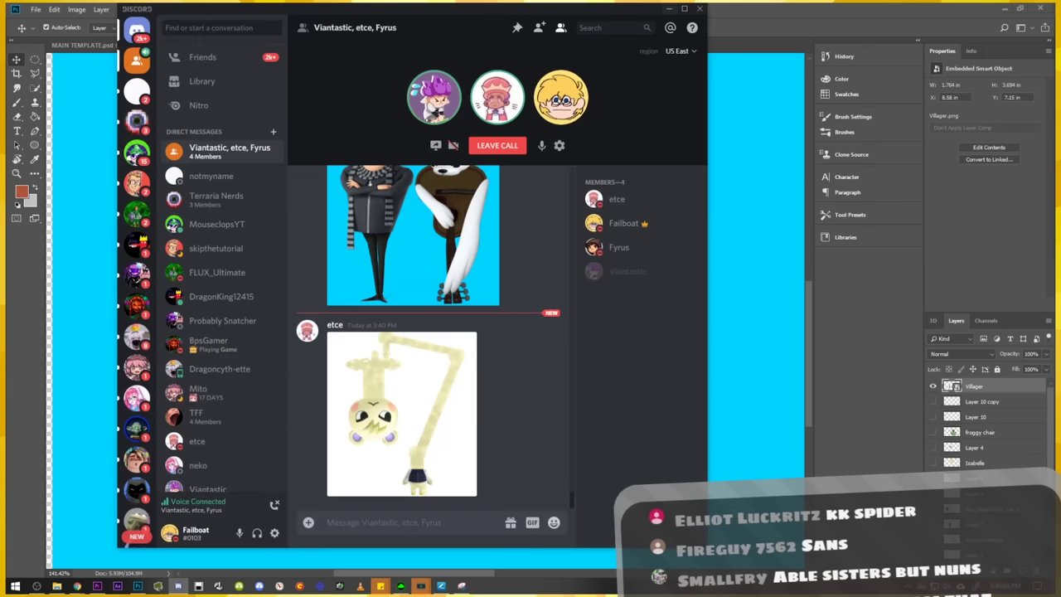
Enlarge the newest mic-arm picture posted in the Discord chat.
click(469, 372)
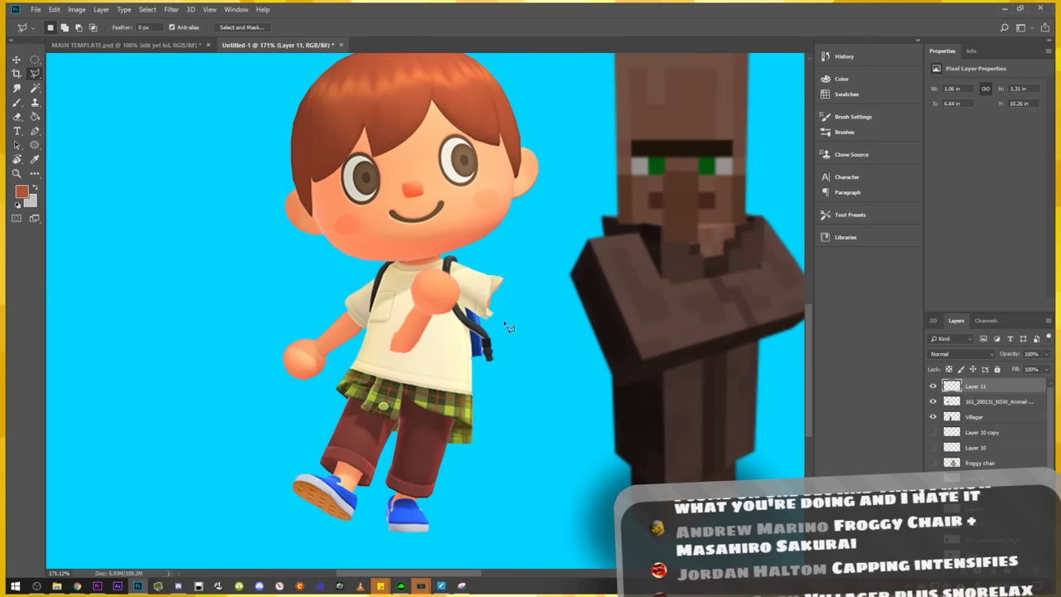
Rotate the arm about 49 degrees and scale it up, then select the Villager layer.
key(ctrl+t)
mouse_move(502, 327)
mouse_down()
mouse_move(482, 309)
mouse_move(460, 365)
mouse_up()
mouse_move(349, 343)
mouse_down()
mouse_move(404, 355)
mouse_move(498, 332)
mouse_up()
key(Return)
scroll(522, 270, down, 2)
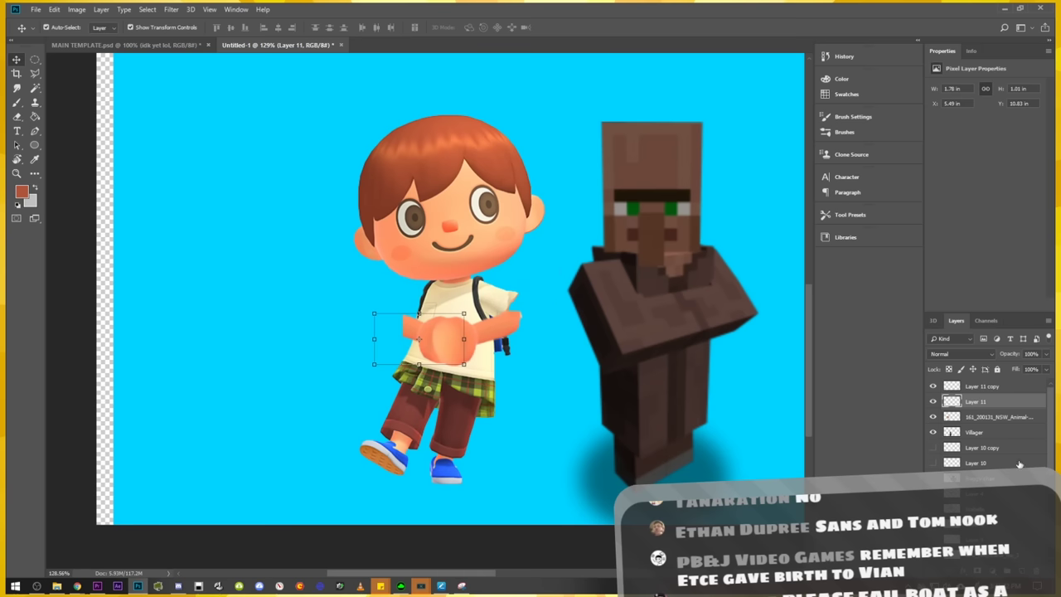
click(987, 418)
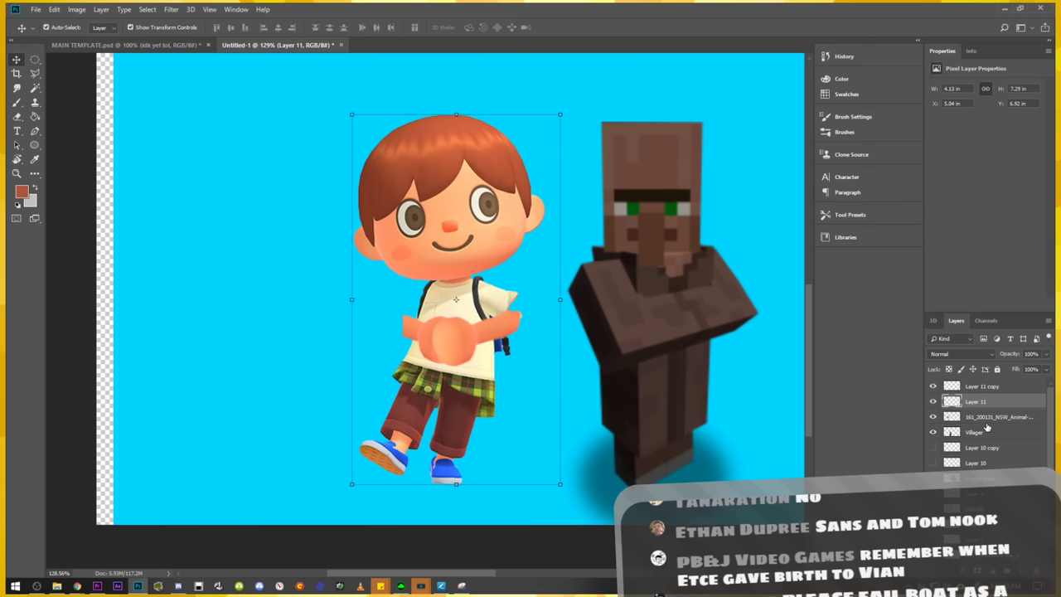
click(170, 9)
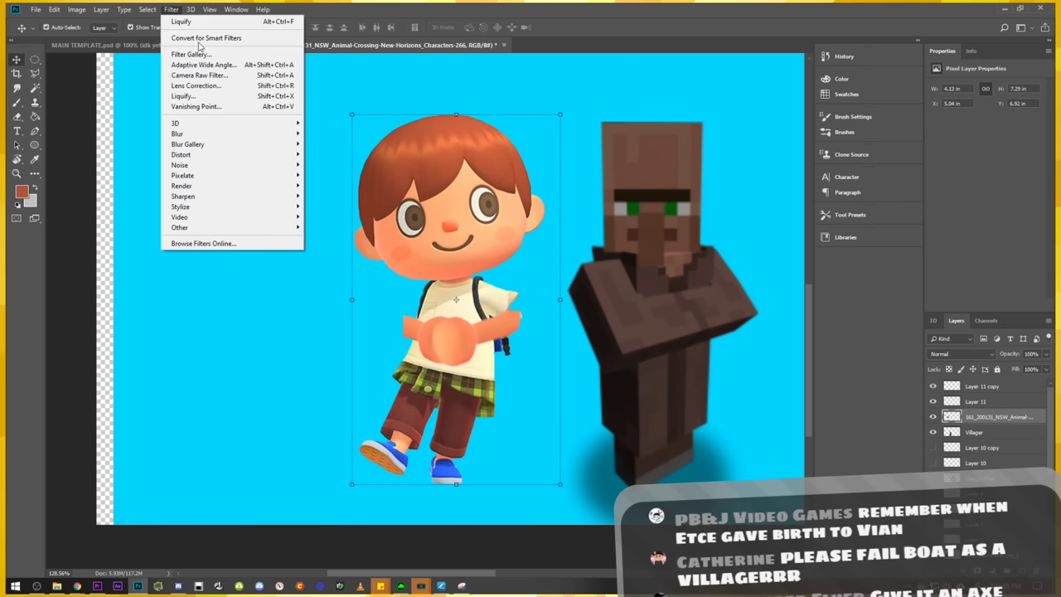
Liquify the Villager: push in the cheek and ear, flatten the hair, bend the arm stub up.
click(206, 97)
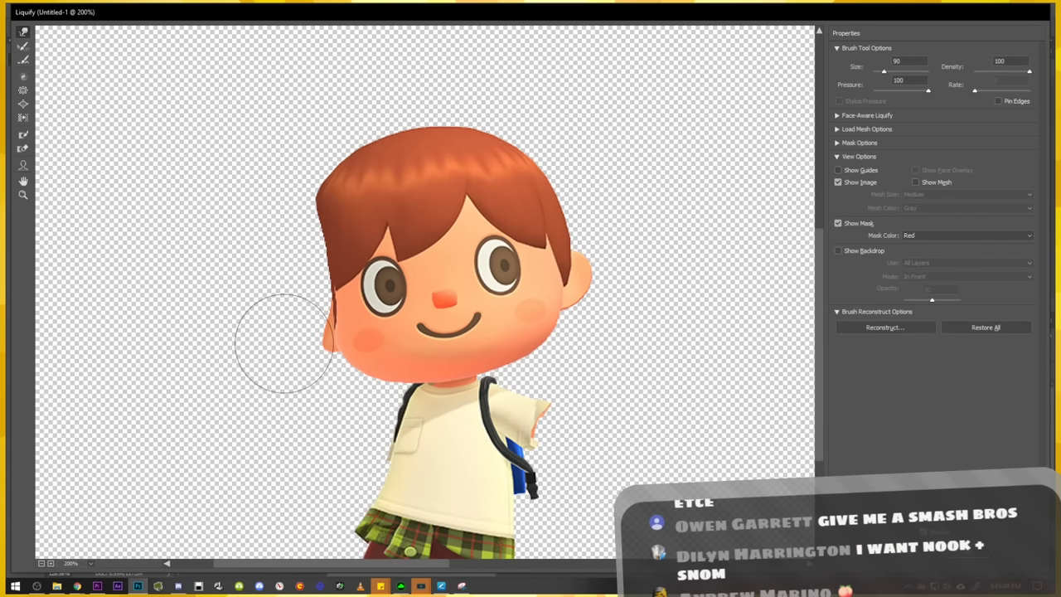
drag(283, 343, 297, 344)
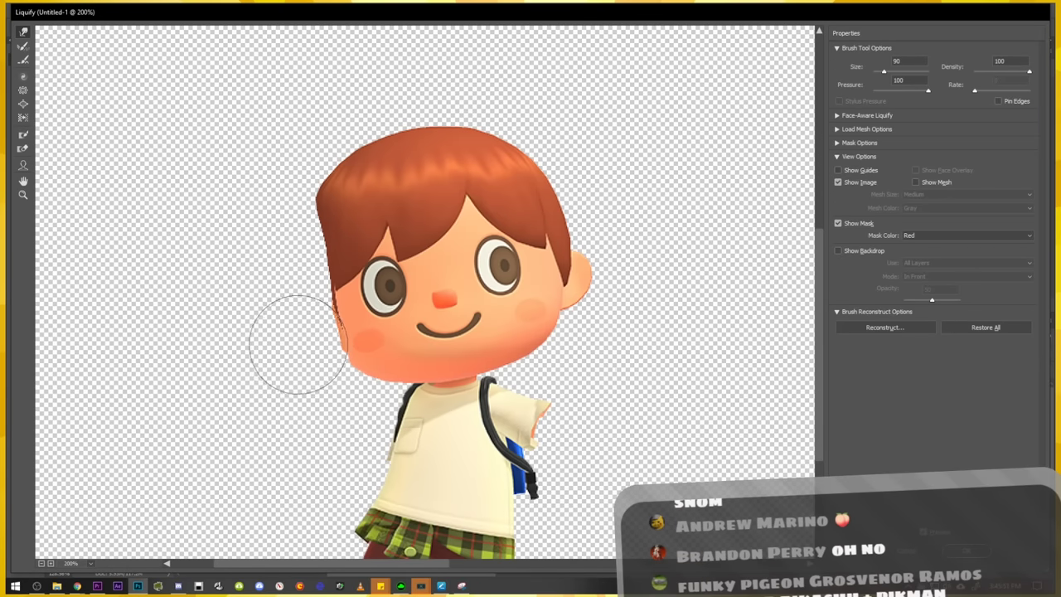
mouse_move(640, 256)
mouse_down()
mouse_move(611, 287)
mouse_move(603, 249)
mouse_move(580, 217)
mouse_up()
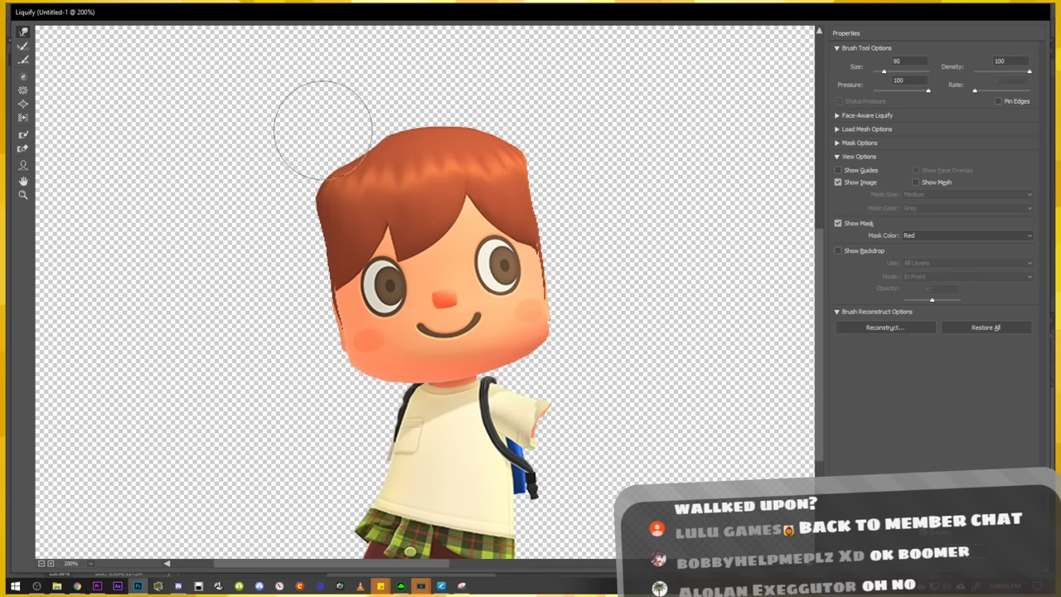
drag(354, 99, 381, 123)
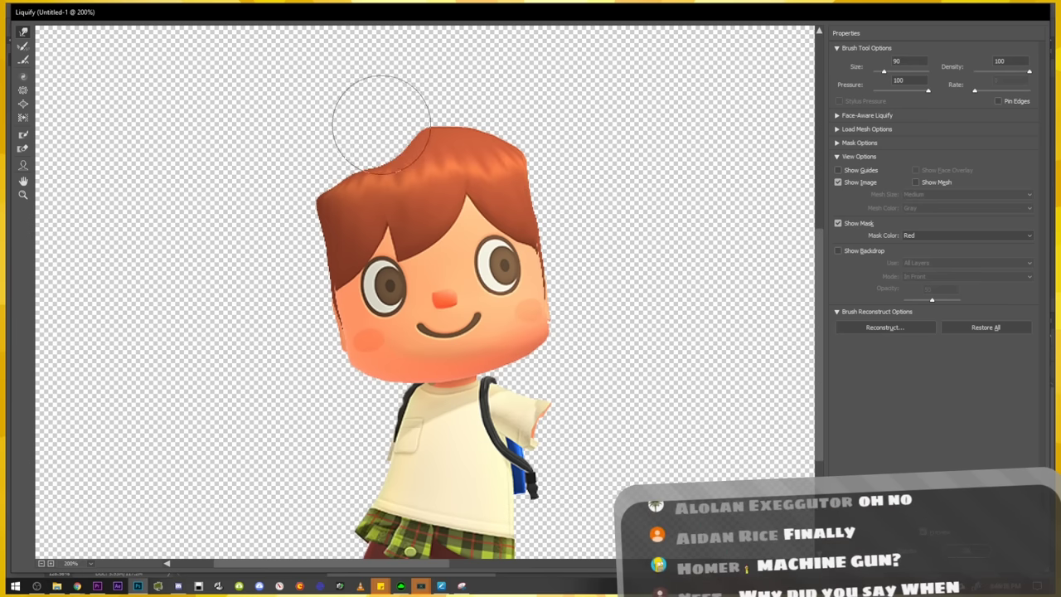
scroll(434, 91, down, 1)
key(bracketright)
key(bracketright)
key(bracketright)
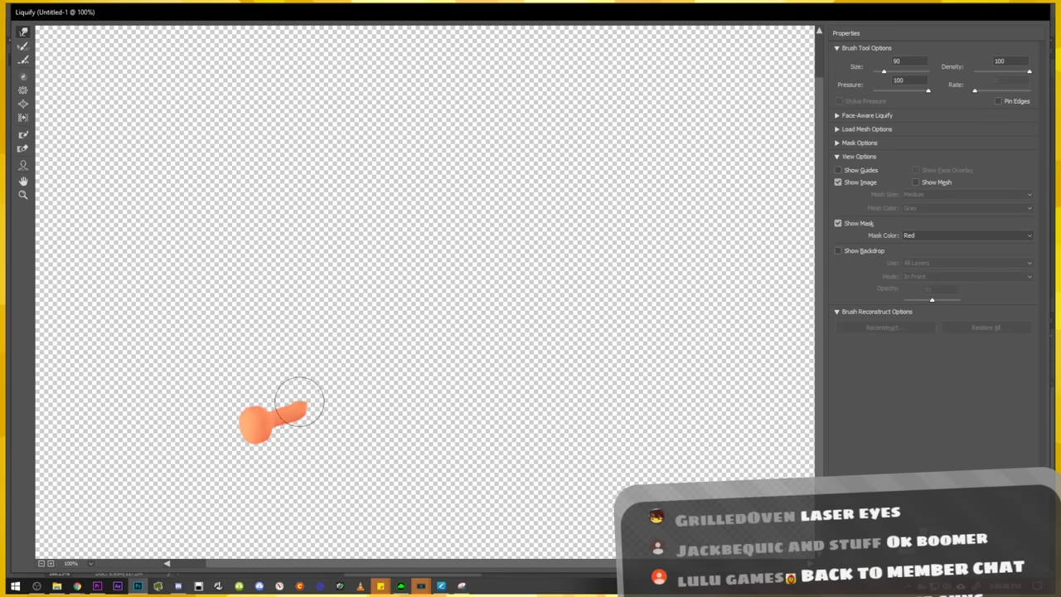
drag(301, 406, 305, 384)
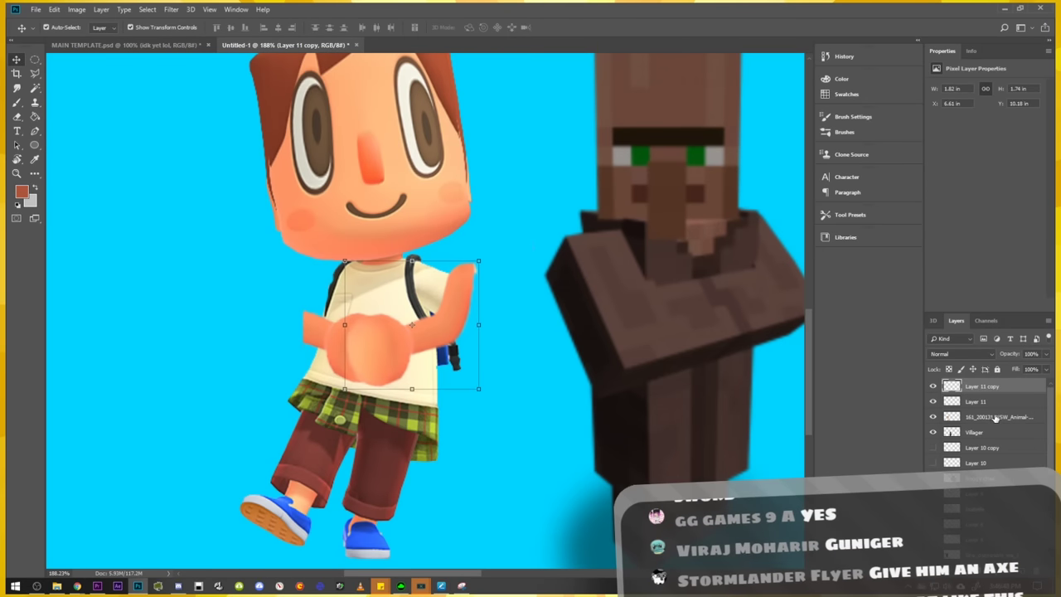
Liquify the Layer 11 arm with a smaller brush, stretching its end upward into a curve.
click(979, 401)
click(170, 10)
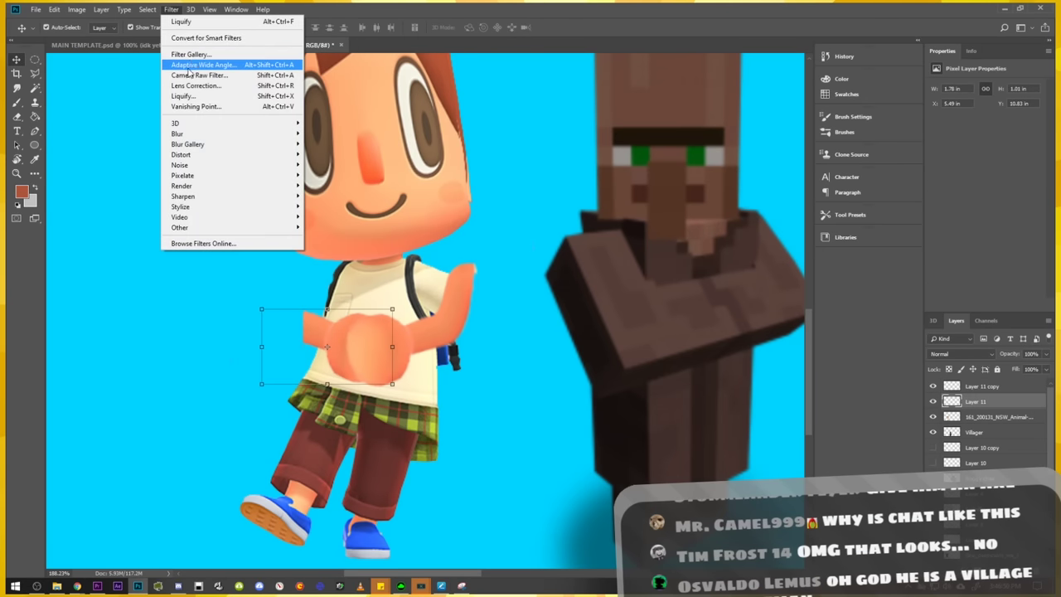
click(192, 96)
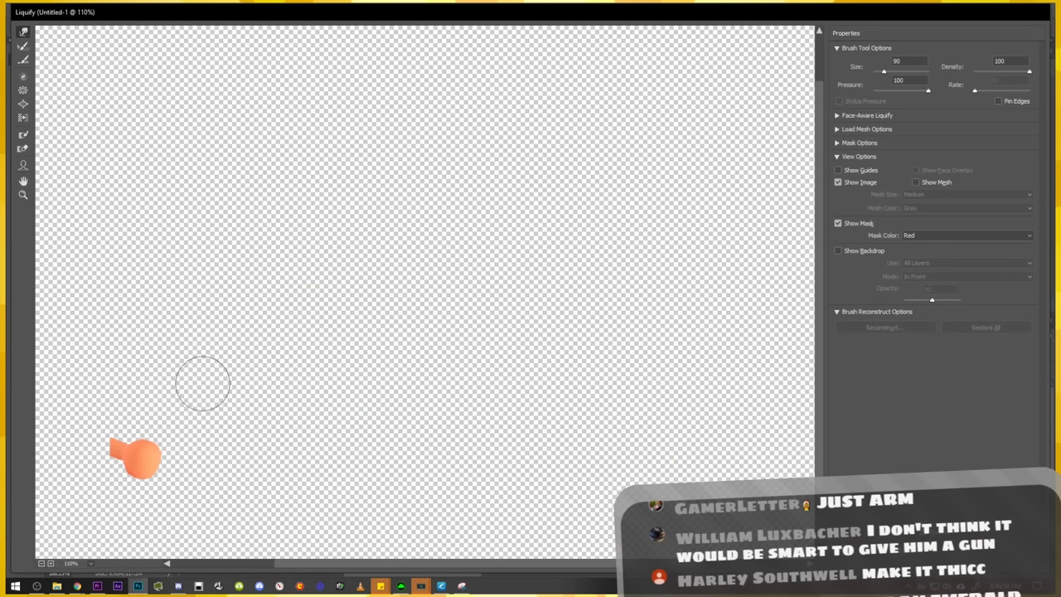
key(ctrl+plus)
drag(202, 351, 329, 319)
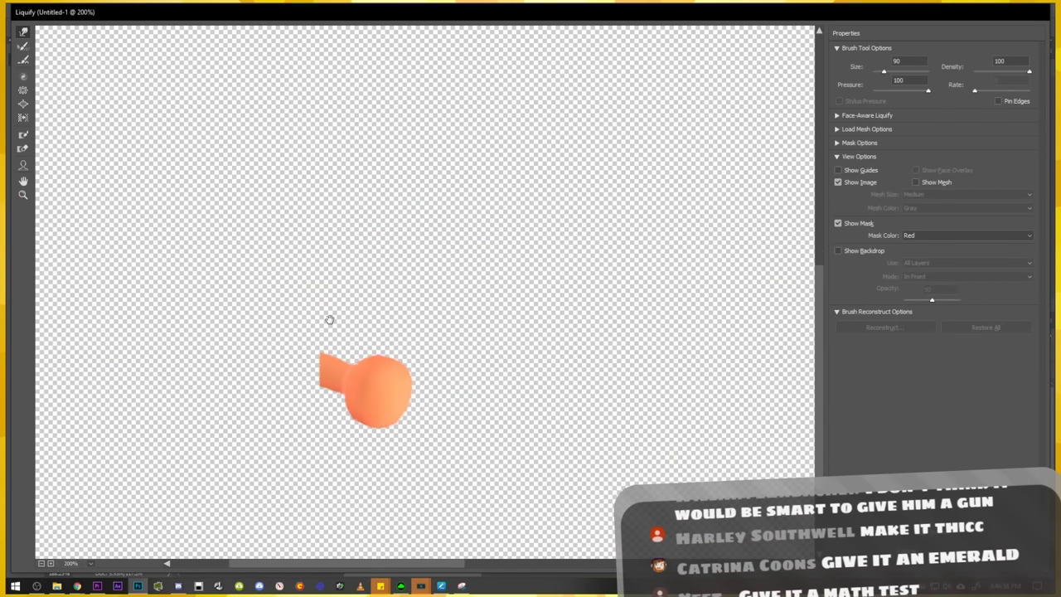
key(bracketleft)
key(bracketleft)
key(bracketleft)
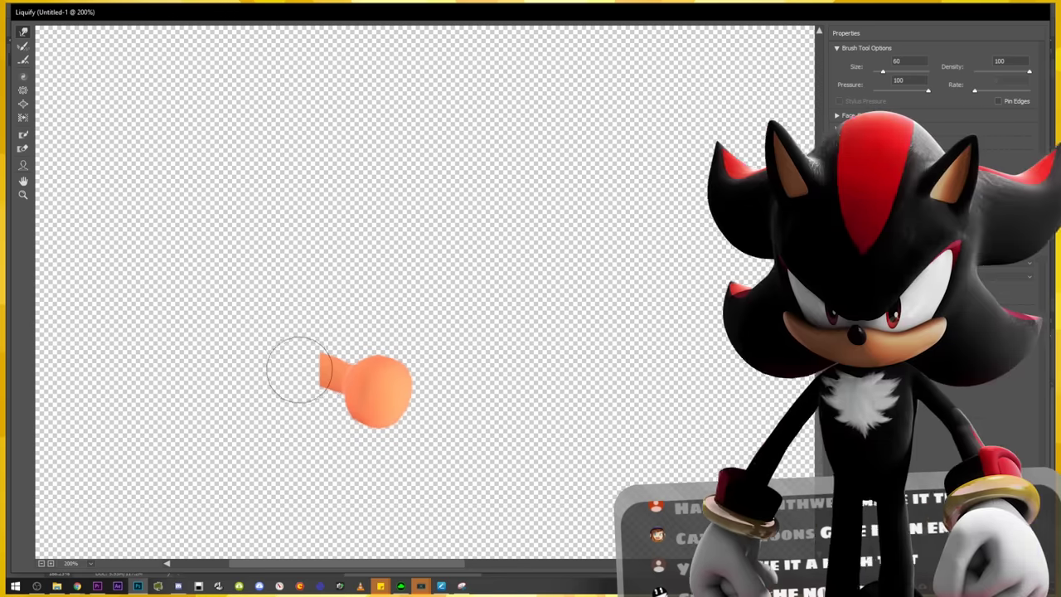
mouse_move(299, 370)
mouse_down()
mouse_move(325, 296)
mouse_move(336, 321)
mouse_move(355, 280)
mouse_up()
key(Return)
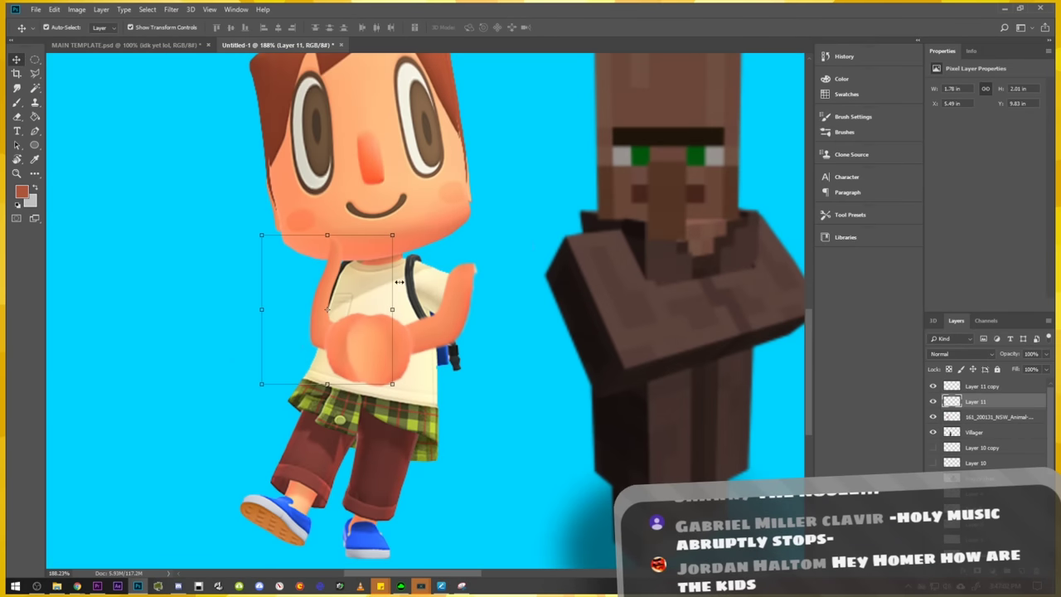
Erase a stroke through the raised arm on Layer 11 copy.
scroll(337, 235, up, 3)
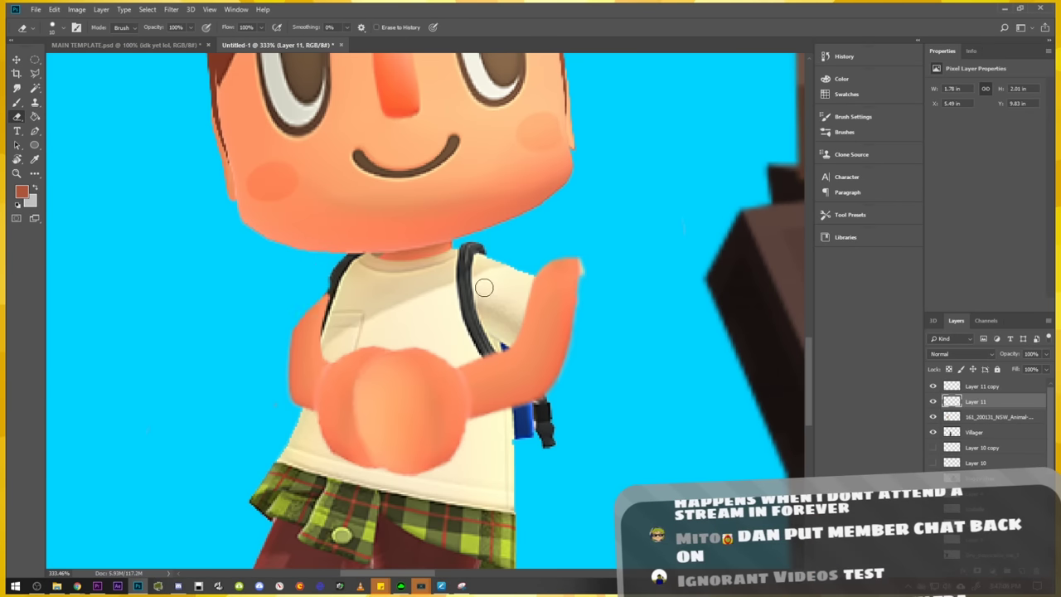
click(983, 387)
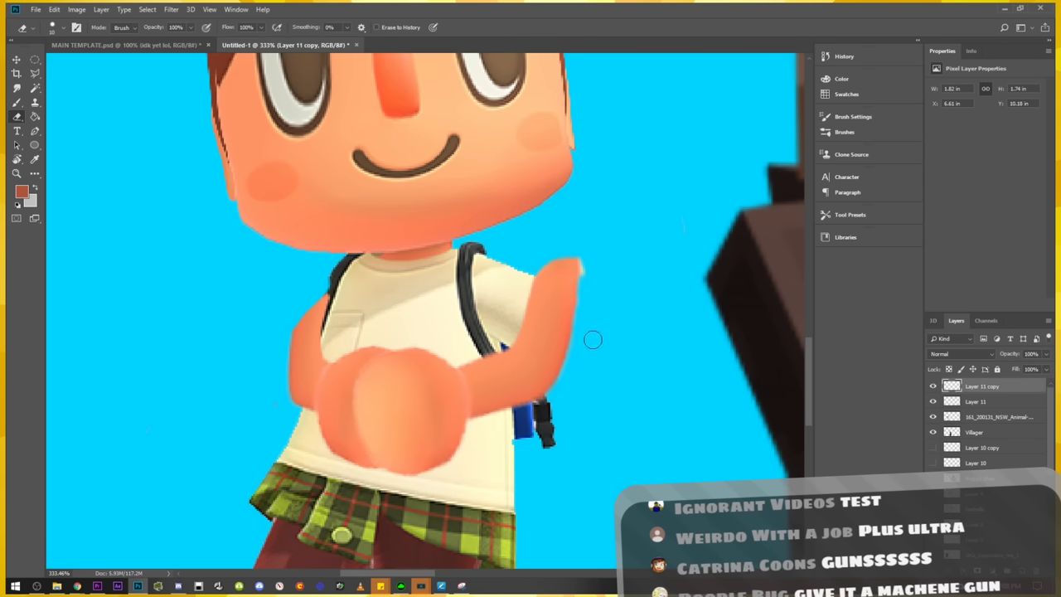
drag(520, 291, 551, 356)
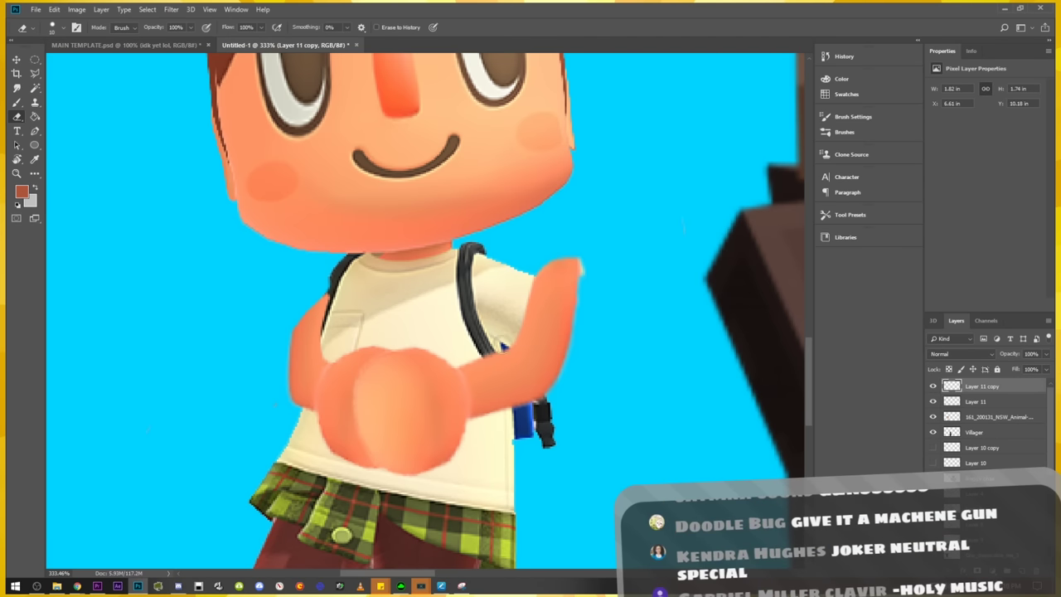
key(ctrl+0)
Adjust the Layer 11 arm's Hue/Saturation, ending at hue +5 and lightness -27.
key(v)
key(alt+bracketleft)
key(ctrl+u)
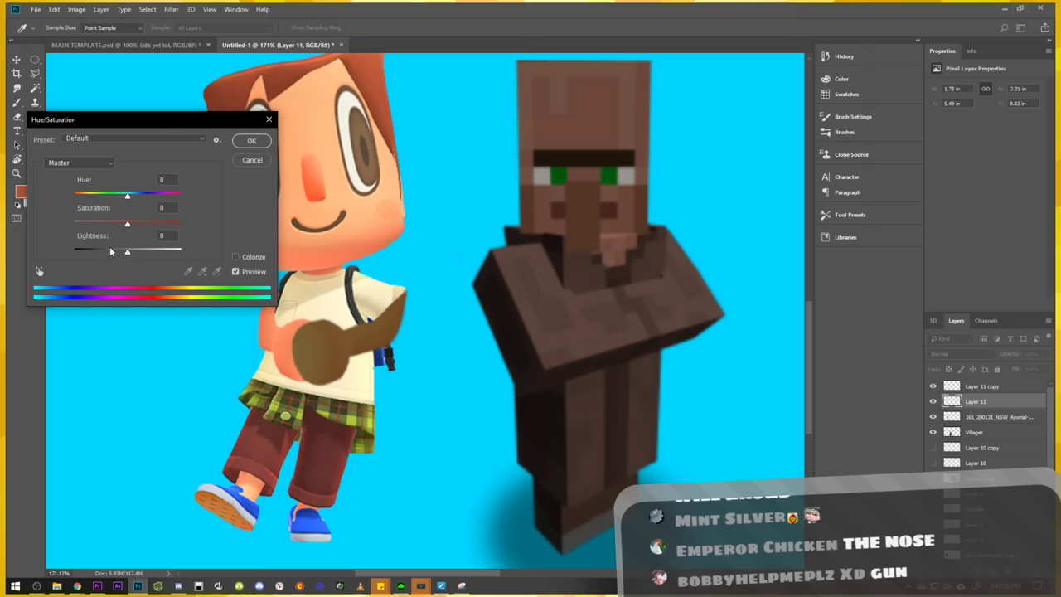
drag(112, 252, 106, 251)
click(129, 227)
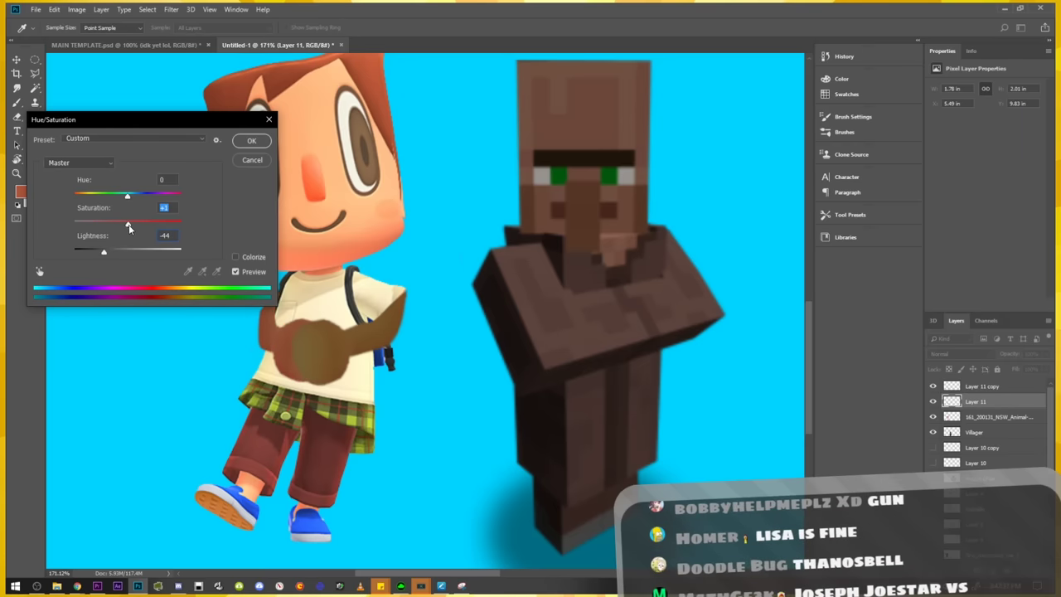
click(135, 197)
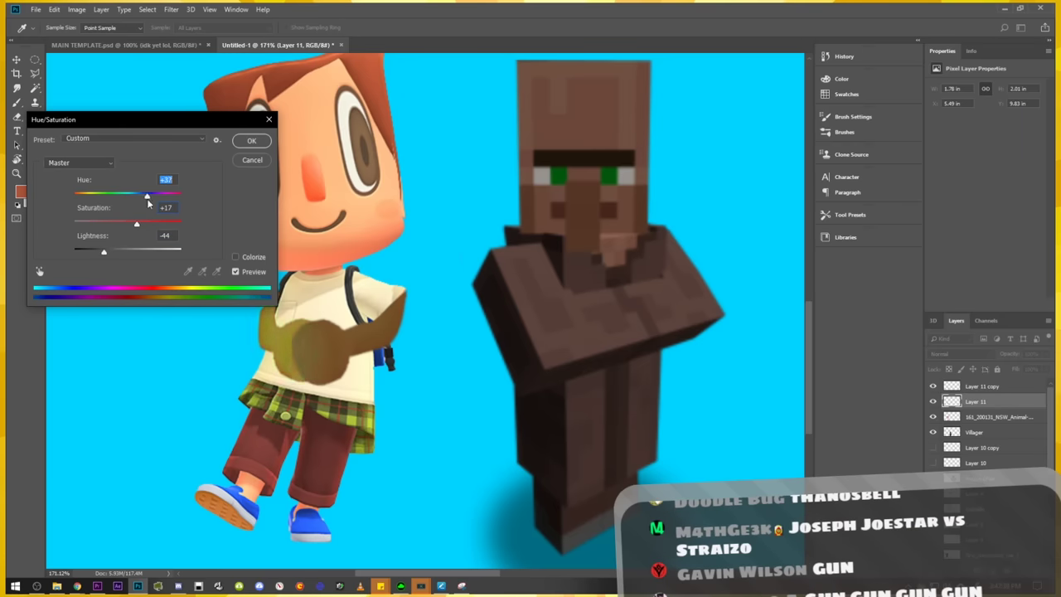
drag(143, 202, 139, 197)
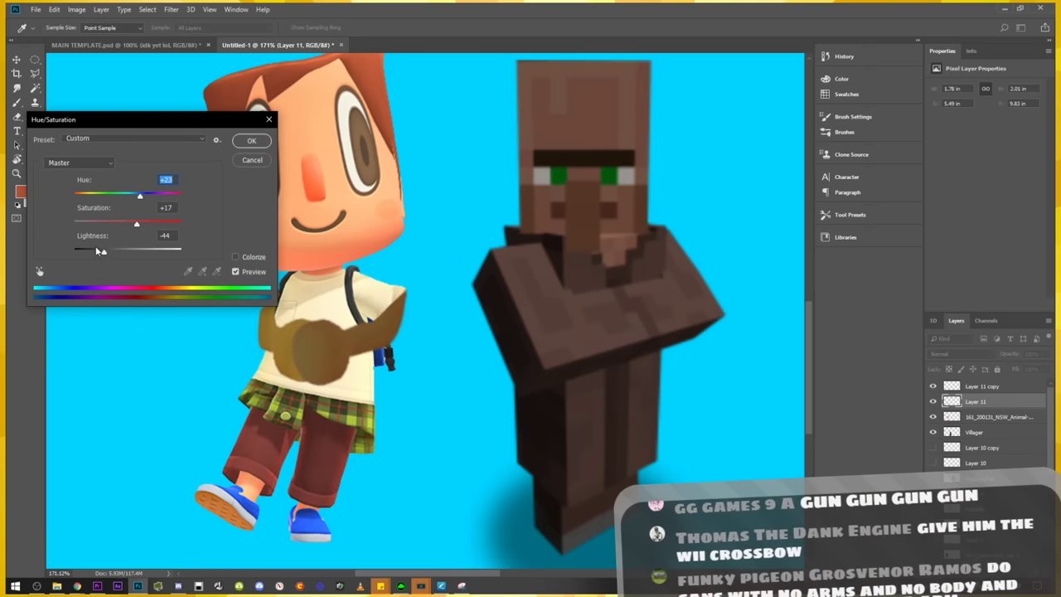
drag(136, 197, 131, 196)
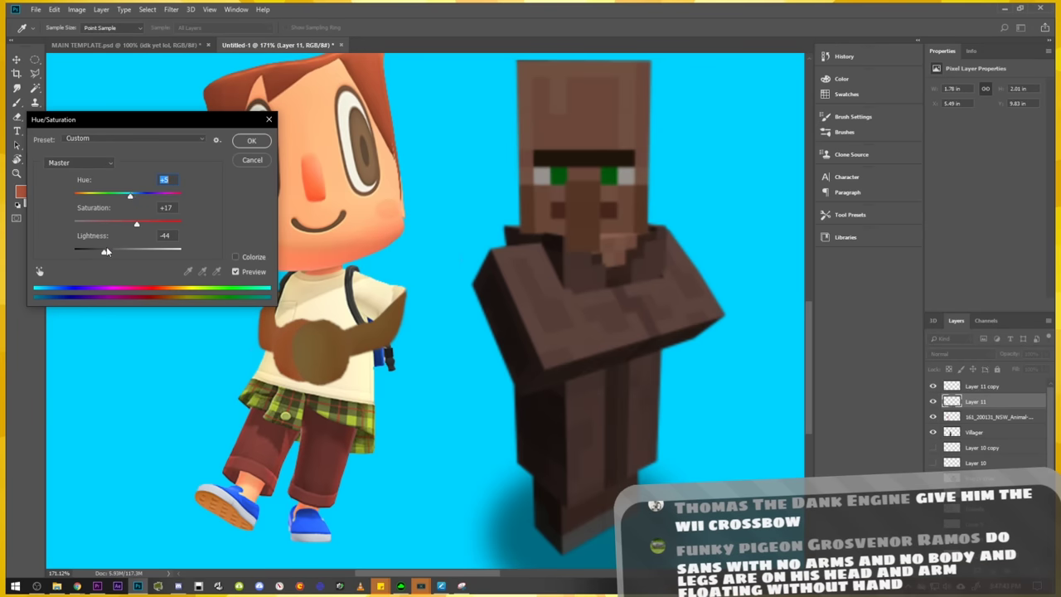
drag(105, 252, 114, 254)
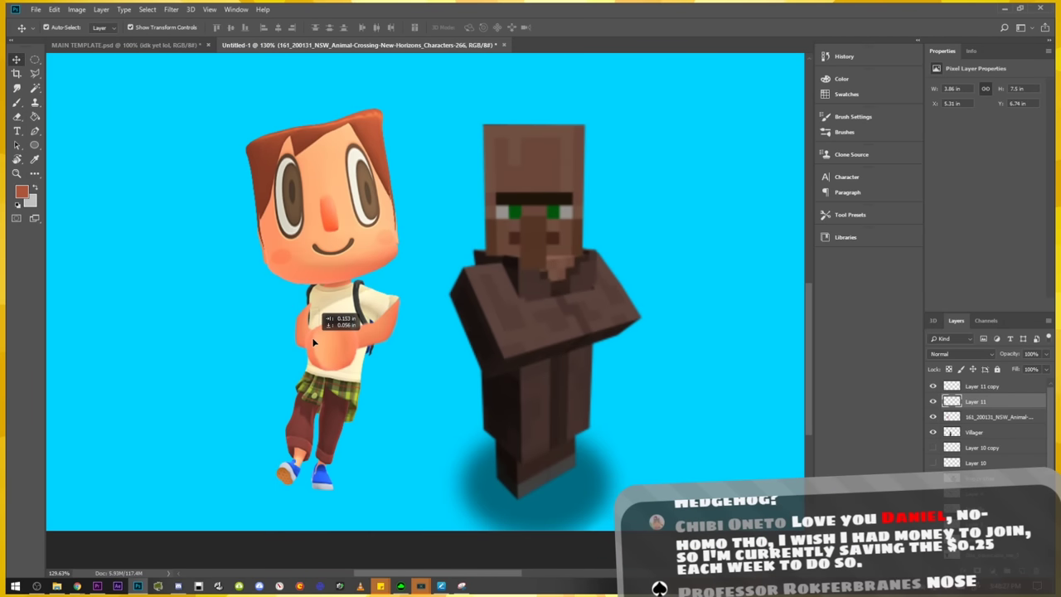
Nudge the arm layer down on the Villager and set bright green as the foreground colour.
drag(313, 329, 312, 337)
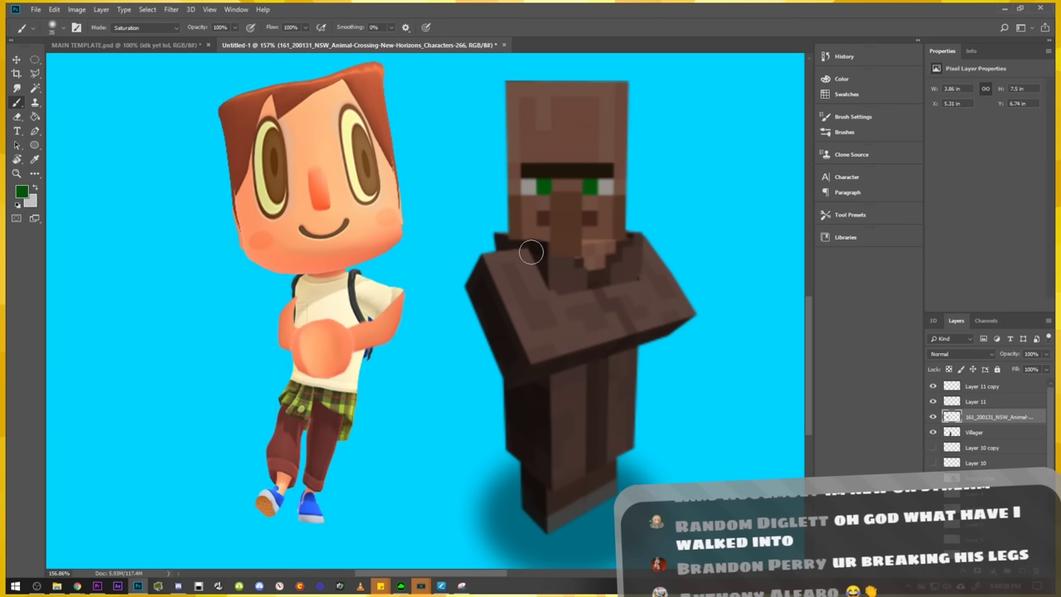
click(22, 191)
drag(140, 283, 162, 210)
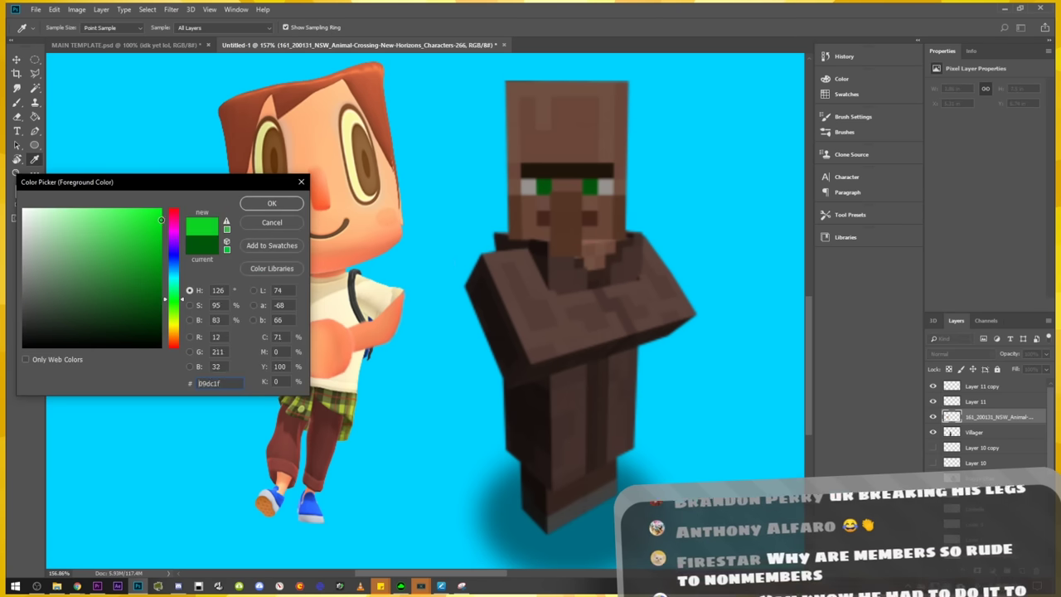
click(270, 204)
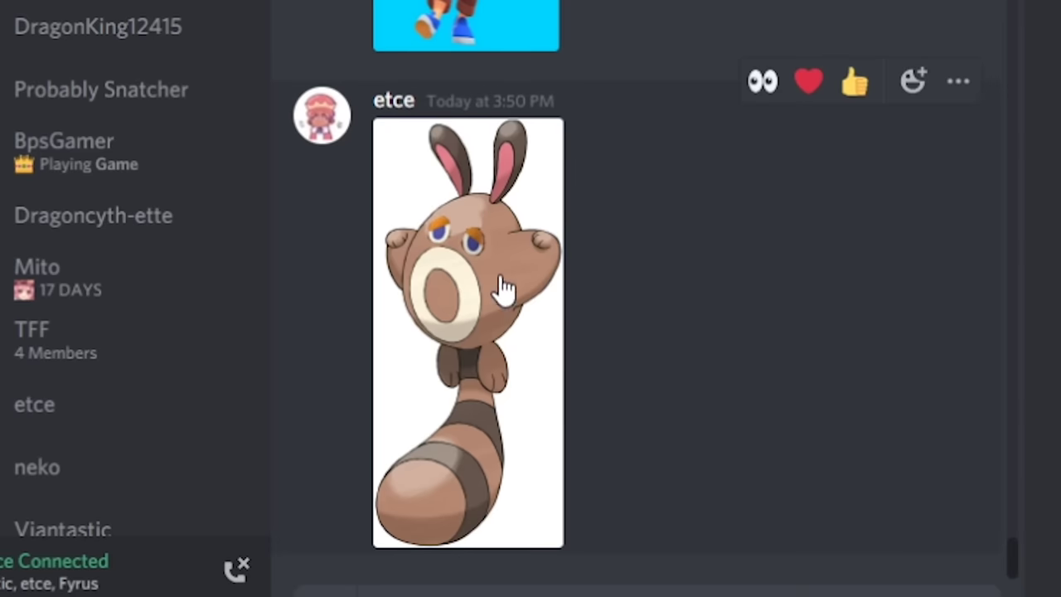
click(373, 389)
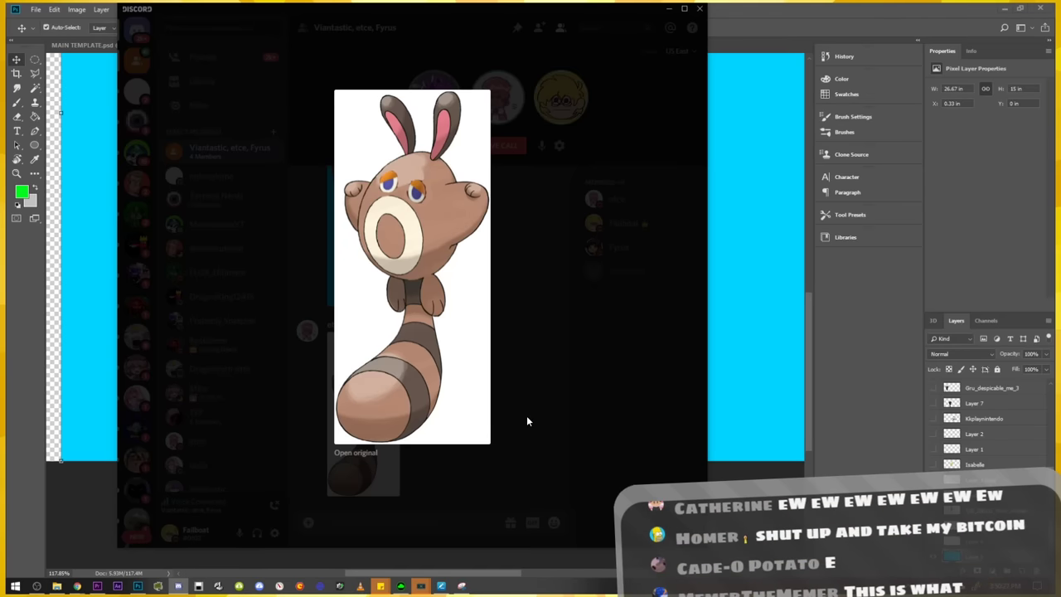
click(526, 421)
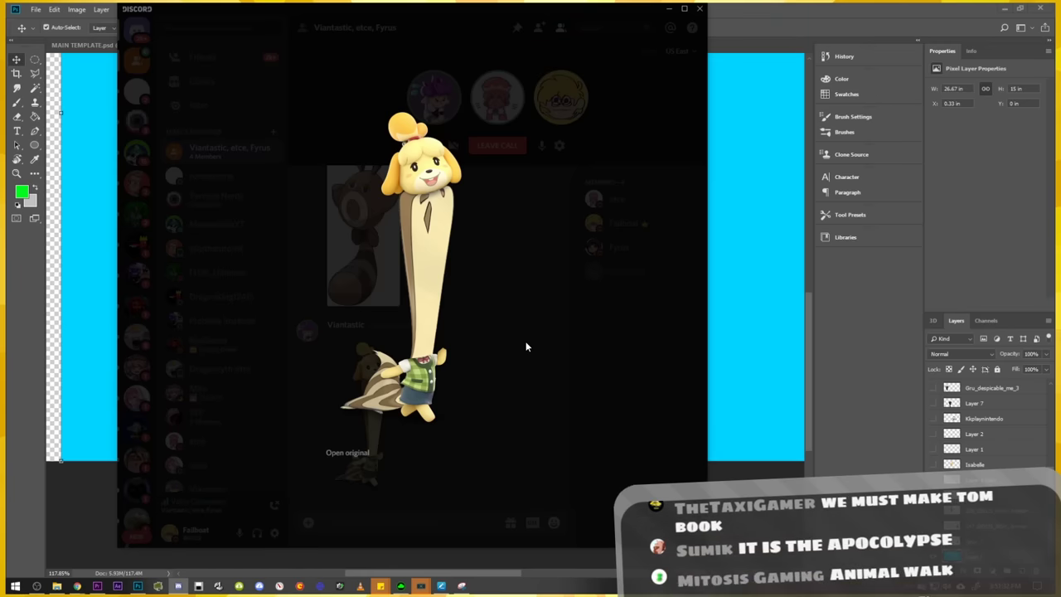
click(526, 349)
scroll(511, 388, up, 3)
scroll(511, 388, up, 3)
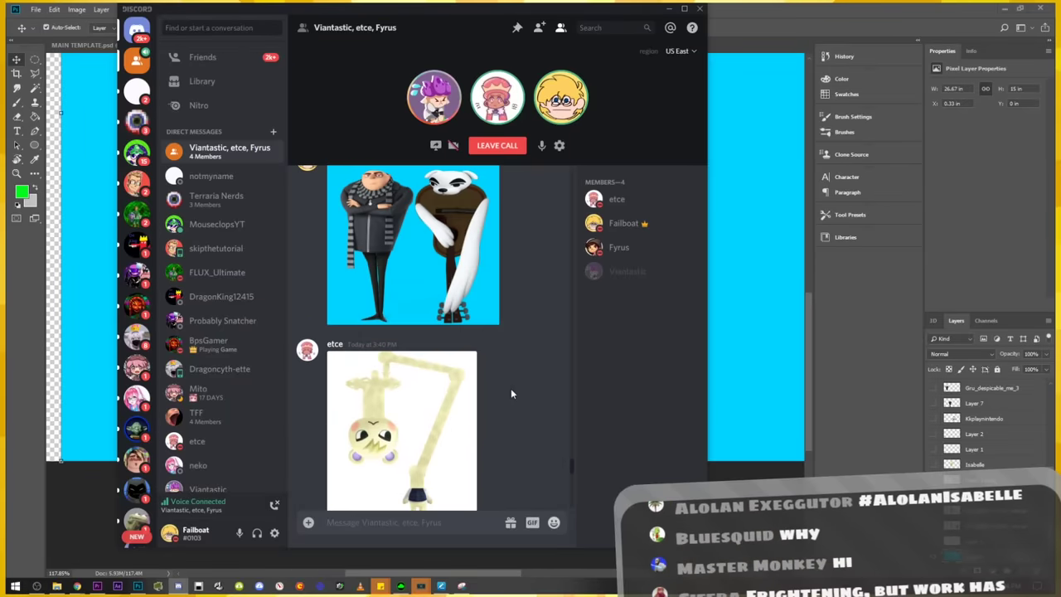
scroll(511, 388, up, 3)
scroll(511, 380, up, 3)
scroll(511, 382, up, 3)
scroll(511, 381, down, 10)
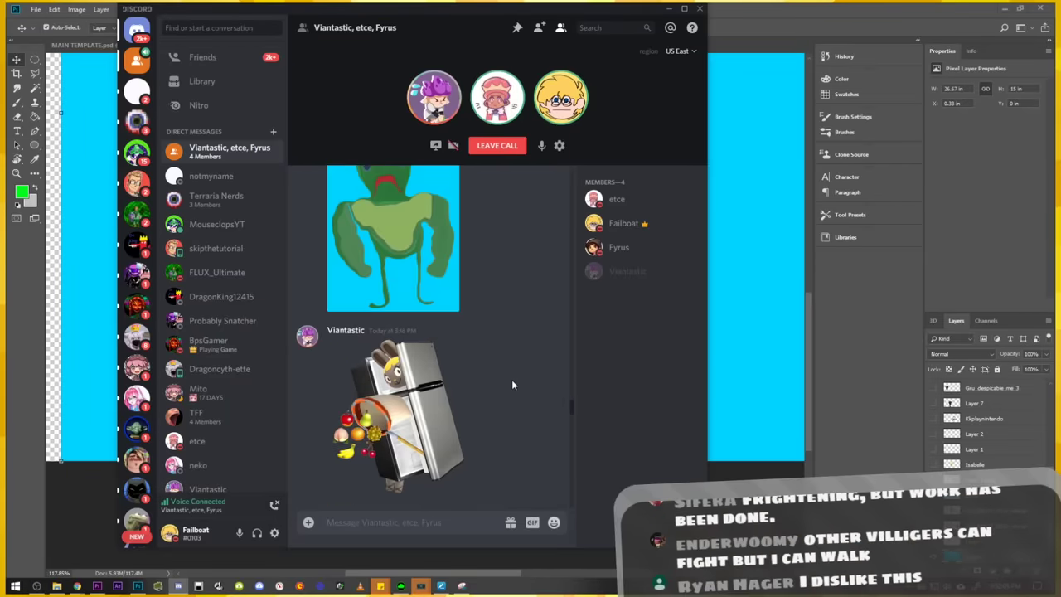
scroll(514, 377, down, 5)
scroll(518, 373, up, 3)
scroll(517, 371, up, 3)
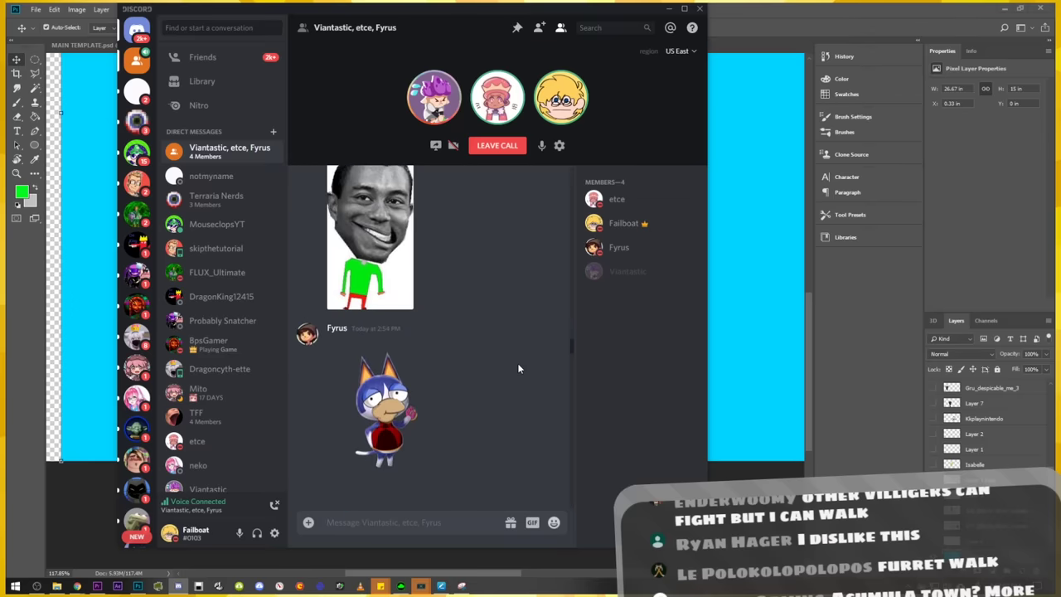
scroll(517, 365, up, 3)
scroll(518, 363, up, 3)
scroll(517, 359, up, 1)
scroll(517, 358, down, 5)
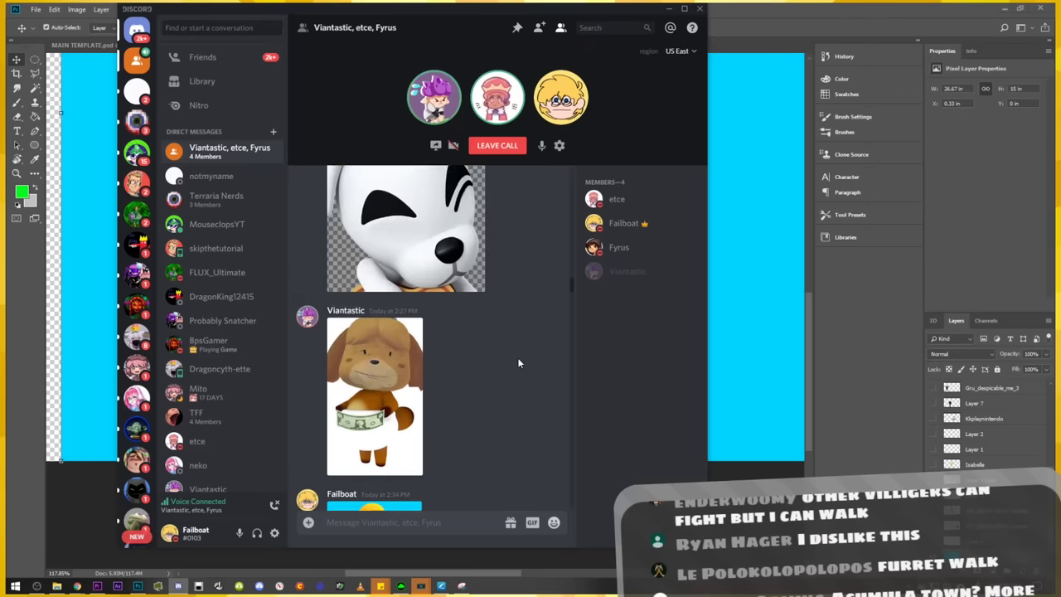
scroll(517, 365, up, 1)
scroll(517, 382, up, 5)
scroll(516, 390, down, 5)
scroll(515, 390, down, 5)
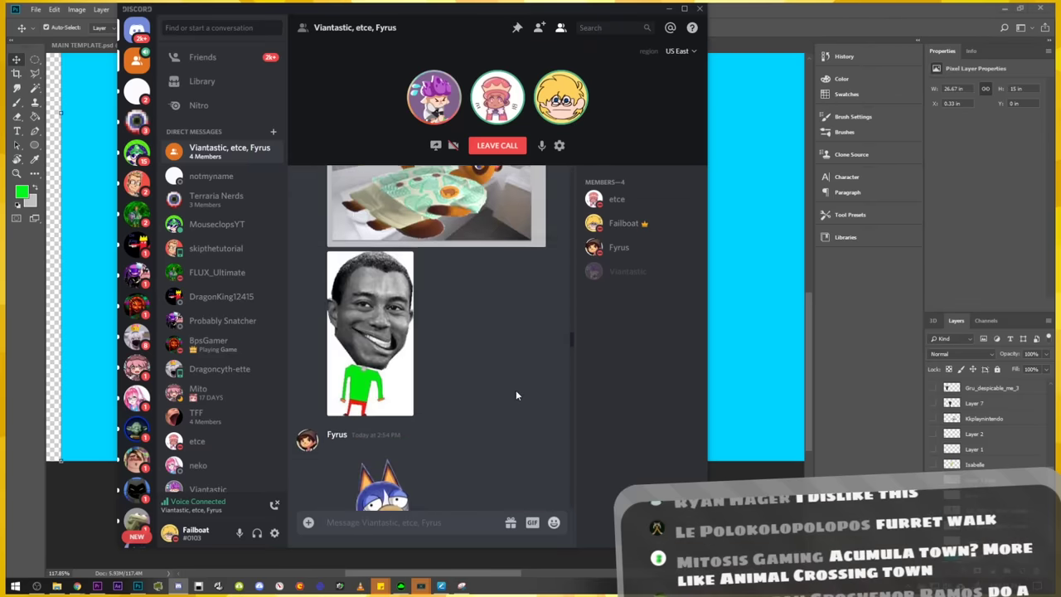
scroll(516, 389, down, 2)
scroll(517, 402, down, 4)
scroll(518, 404, down, 3)
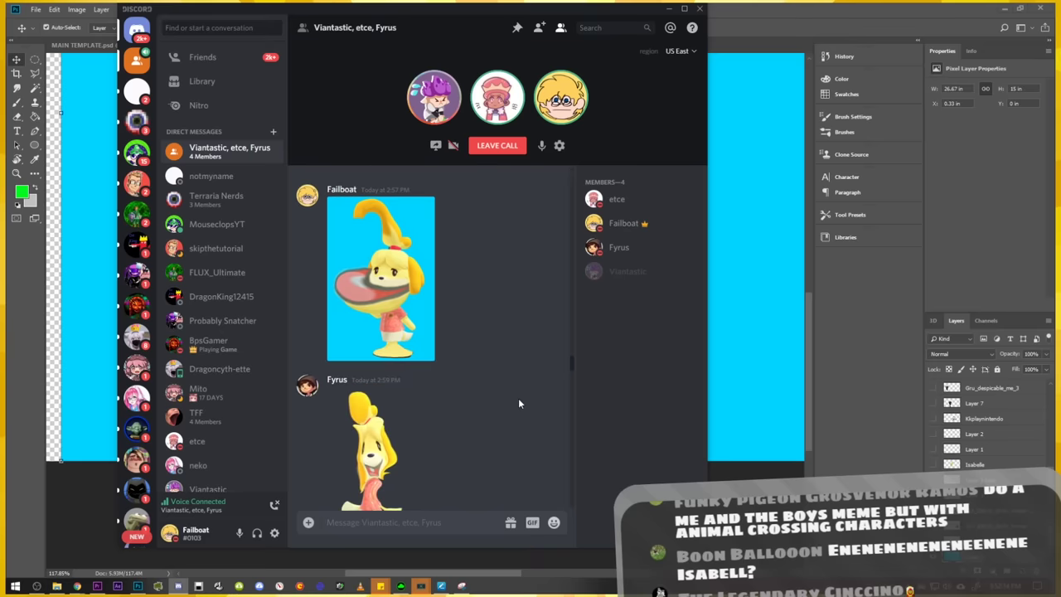
scroll(518, 403, down, 5)
scroll(518, 402, down, 2)
scroll(521, 391, down, 2)
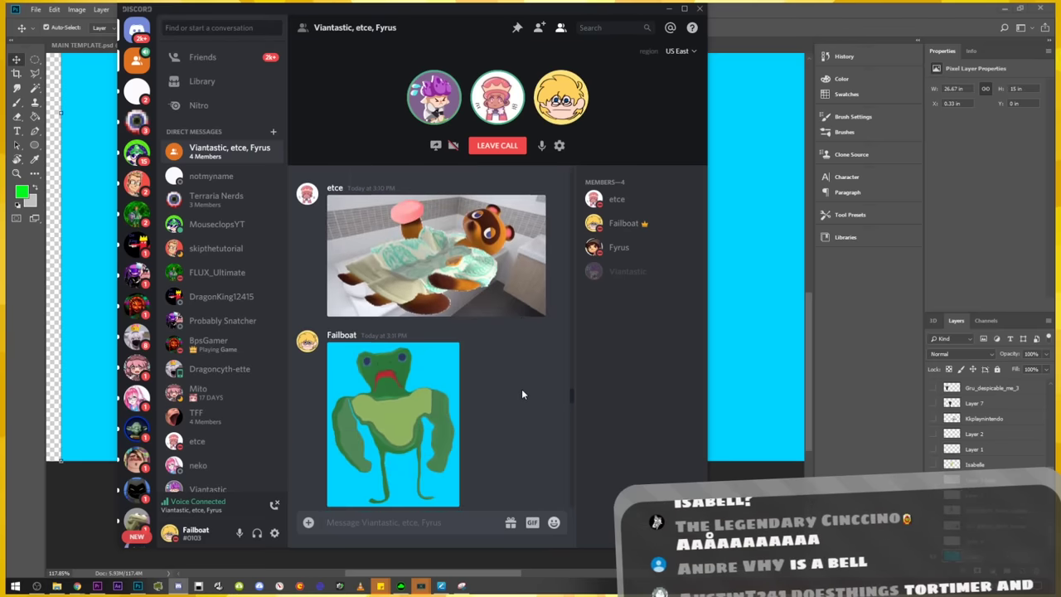
scroll(521, 386, down, 2)
scroll(522, 386, down, 3)
scroll(523, 380, down, 2)
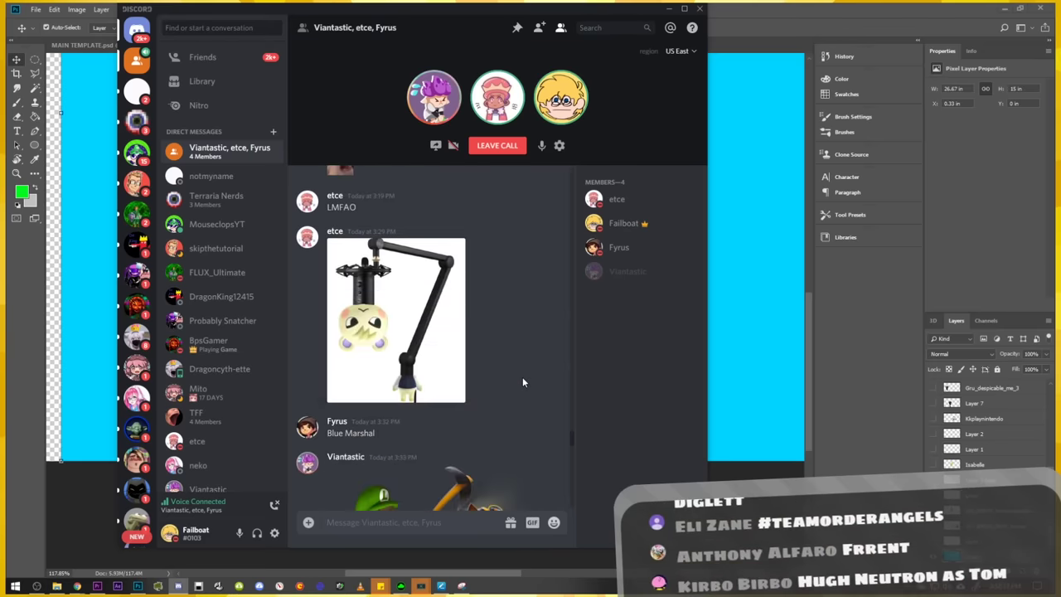
scroll(523, 379, down, 1)
scroll(522, 382, down, 3)
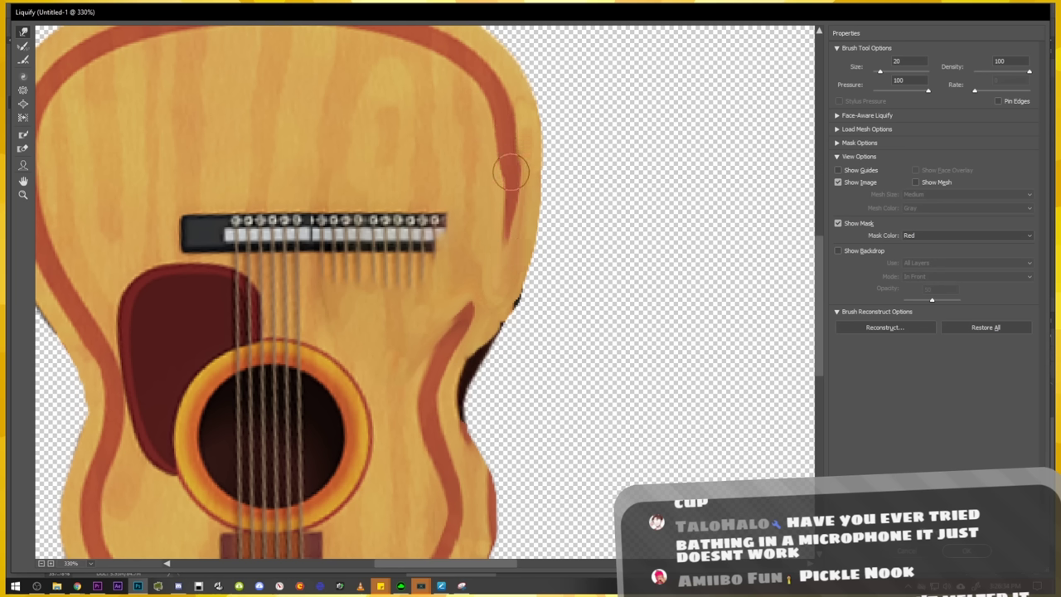
Warp the guitar's right-edge red stripe downward with two Forward Warp drags, thinning its upper part.
drag(503, 191, 498, 282)
mouse_move(507, 218)
mouse_down()
mouse_move(492, 253)
mouse_move(502, 268)
mouse_up()
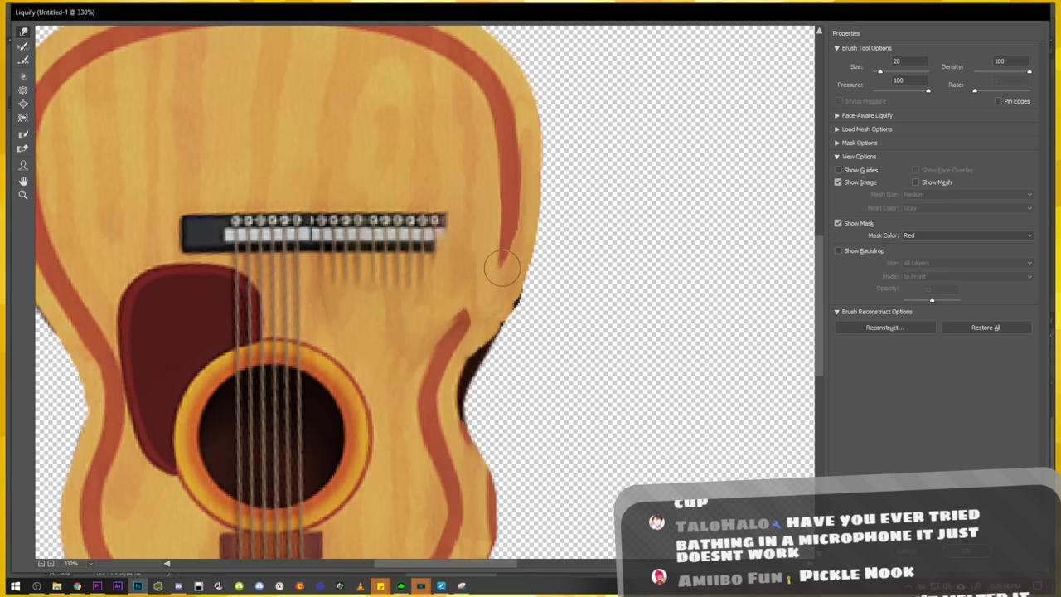